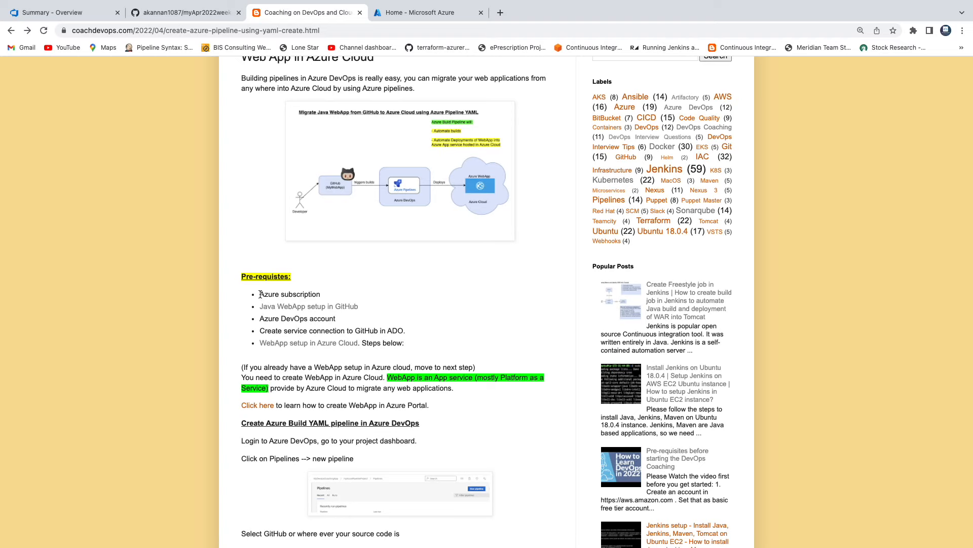
# Review the Azure subscription prerequisite in the pipeline guide and check the Azure portal home page
pyautogui.moveTo(260, 294); pyautogui.dragTo(314, 294)
pyautogui.click(409, 13)
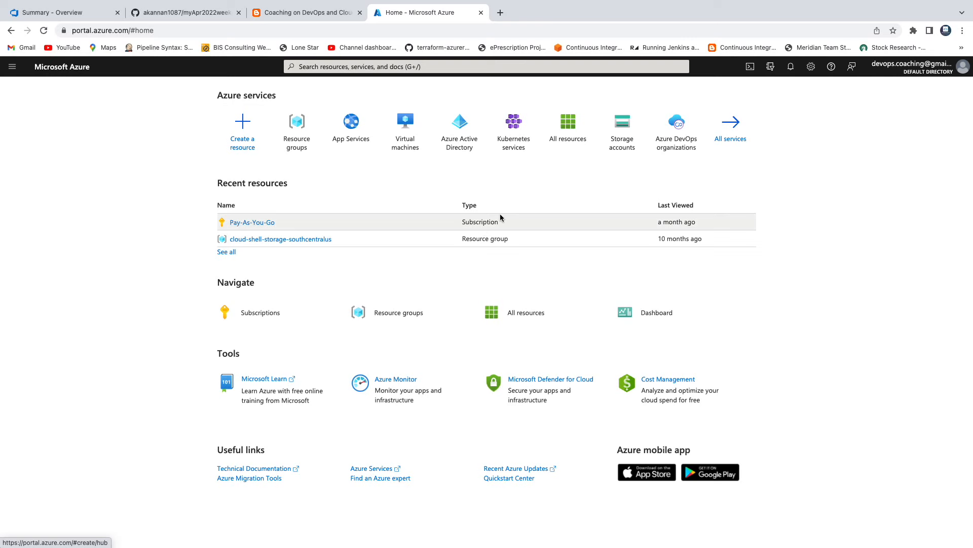
pyautogui.click(299, 12)
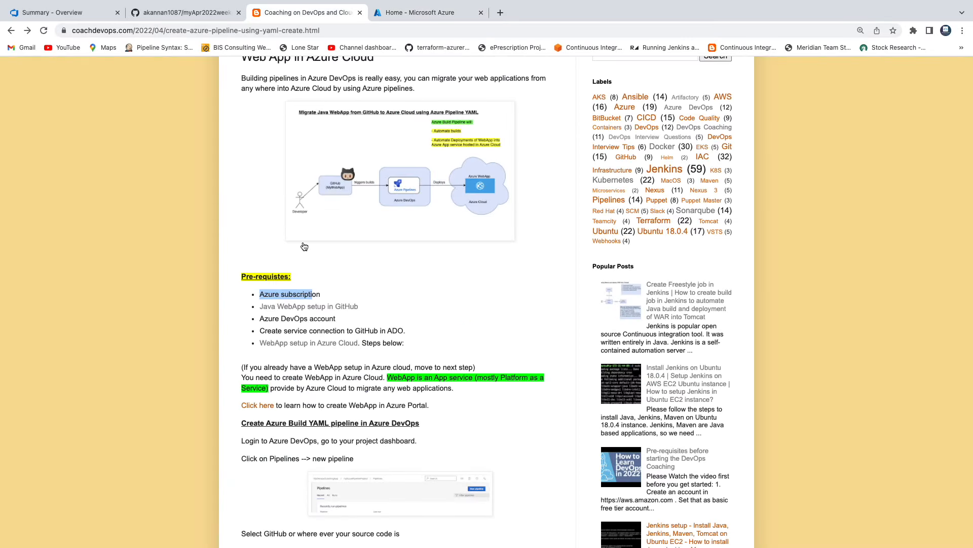
pyautogui.click(368, 289)
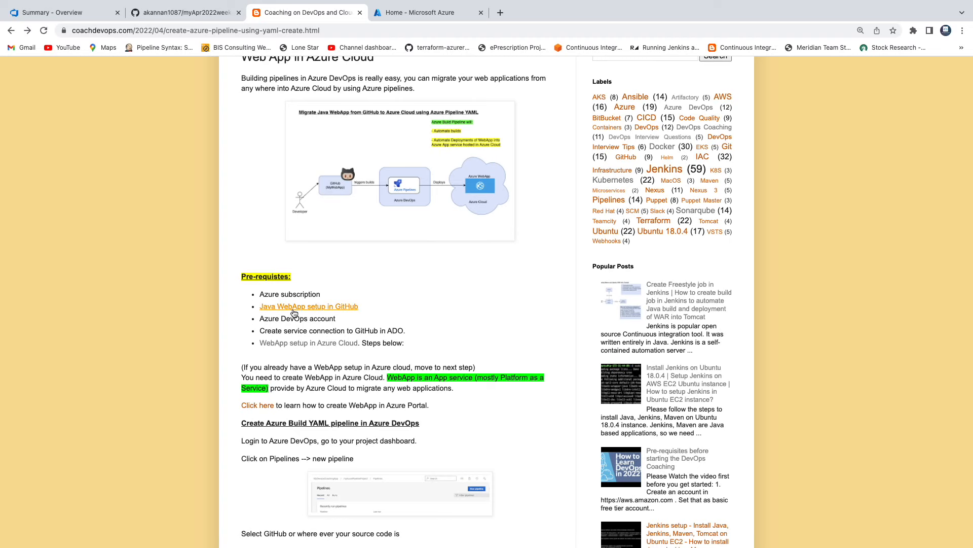
# Examine the code of index.jsp in MyWebApp/src/main/webapp of the myApr2022weekendRepo GitHub repository, and return to the repository root
pyautogui.click(185, 12)
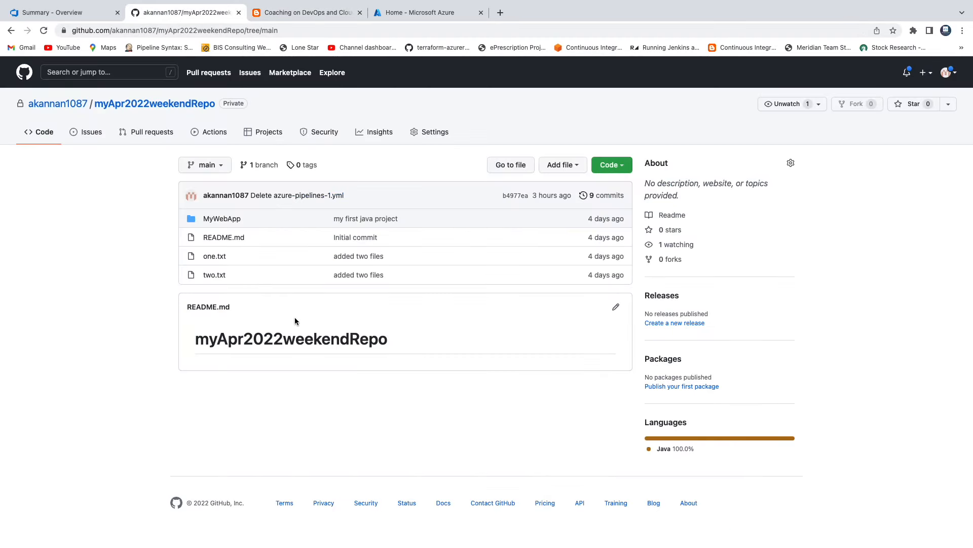
pyautogui.click(222, 219)
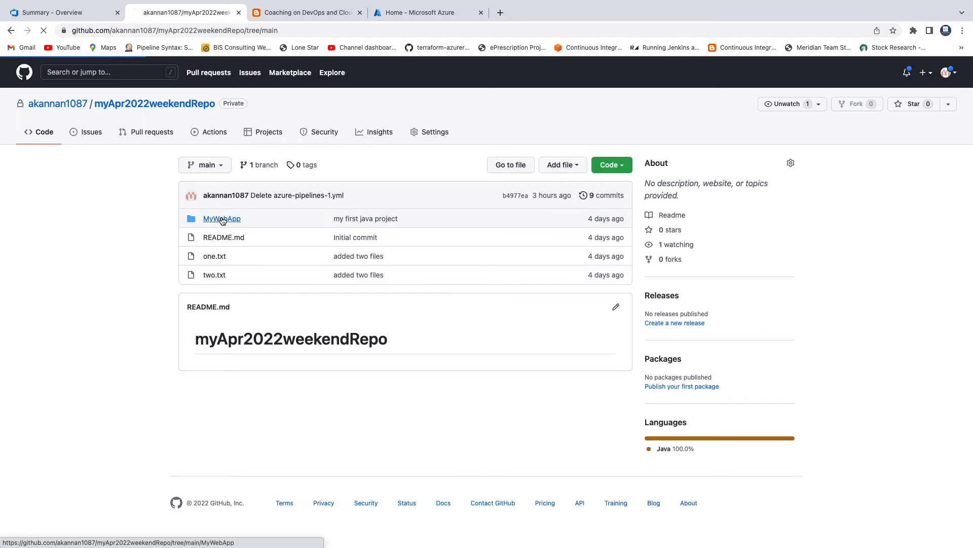
pyautogui.click(233, 238)
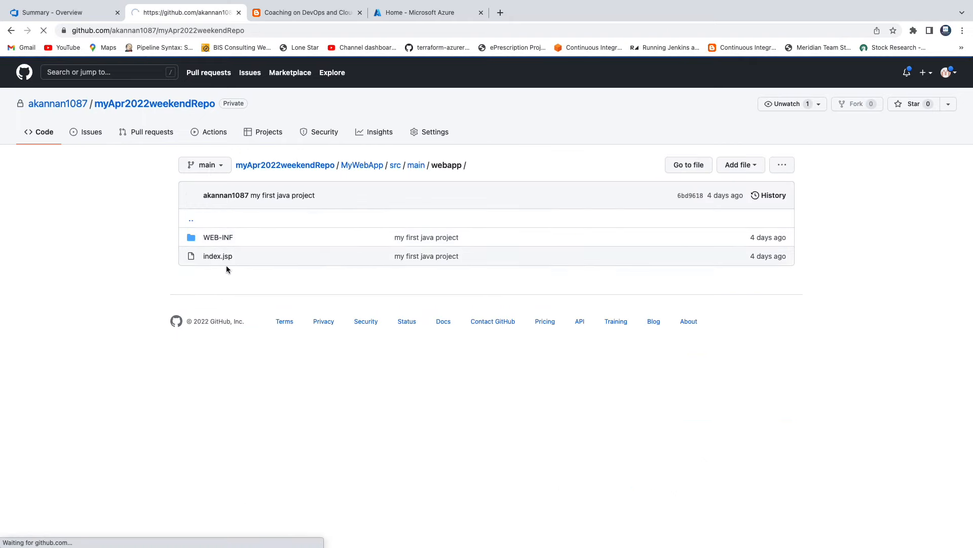
pyautogui.click(222, 221)
pyautogui.click(223, 240)
pyautogui.click(222, 260)
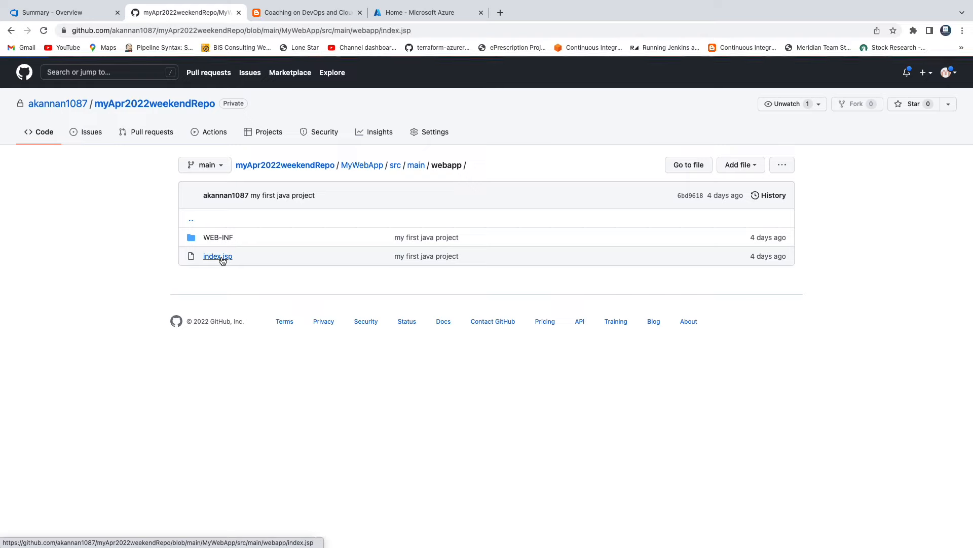
pyautogui.moveTo(211, 273); pyautogui.dragTo(287, 308)
pyautogui.click(159, 104)
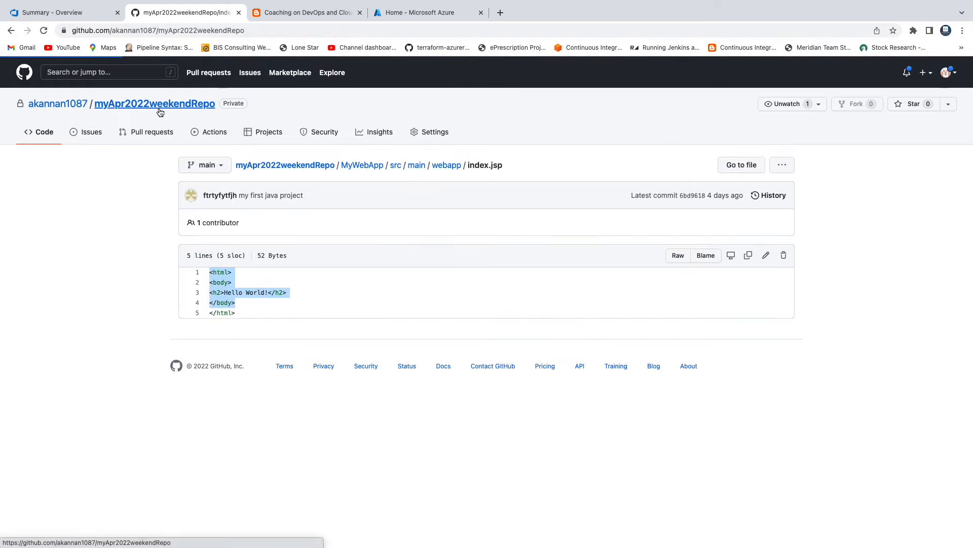
# Review the Azure DevOps account prerequisite in the guide and check the myCowboysProject summary in Azure DevOps
pyautogui.click(305, 12)
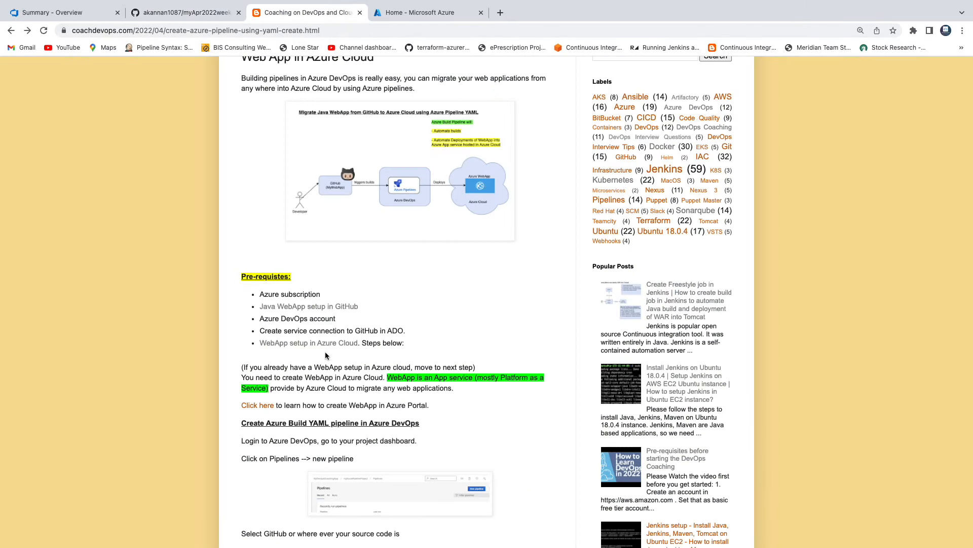
pyautogui.moveTo(260, 318); pyautogui.dragTo(336, 319)
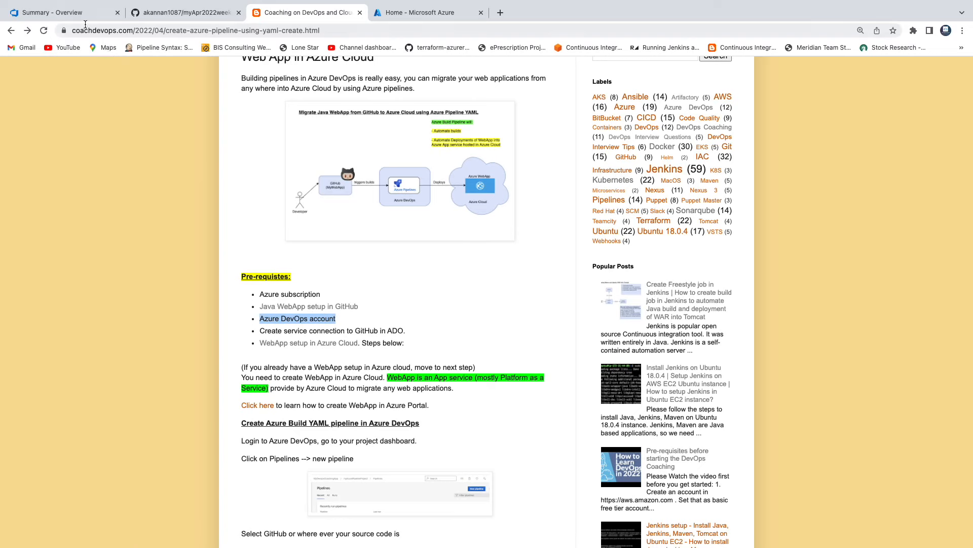
pyautogui.click(75, 12)
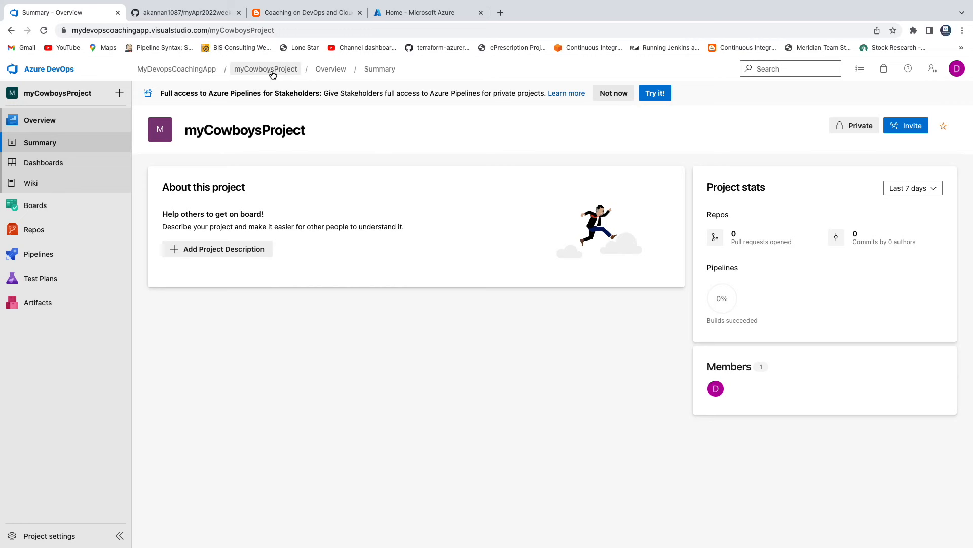
pyautogui.click(297, 13)
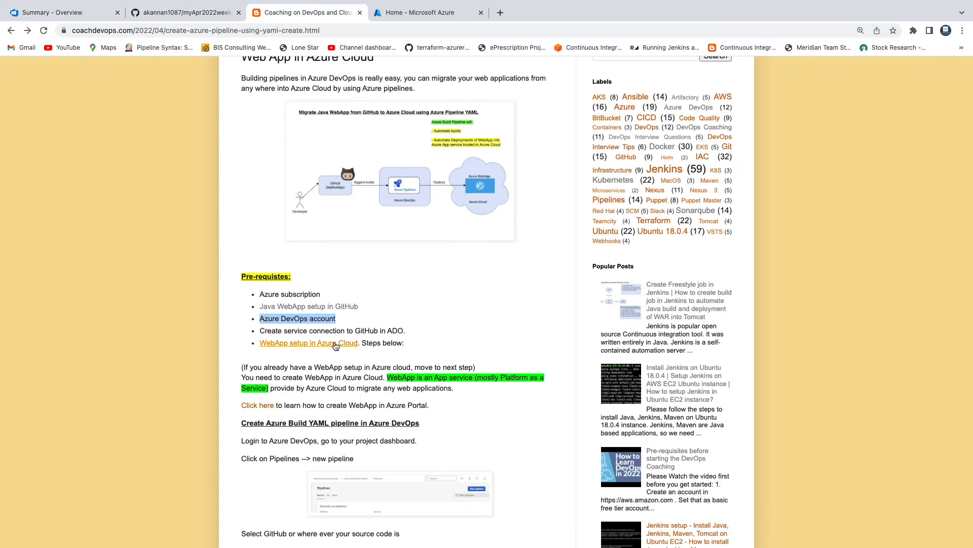
pyautogui.click(420, 326)
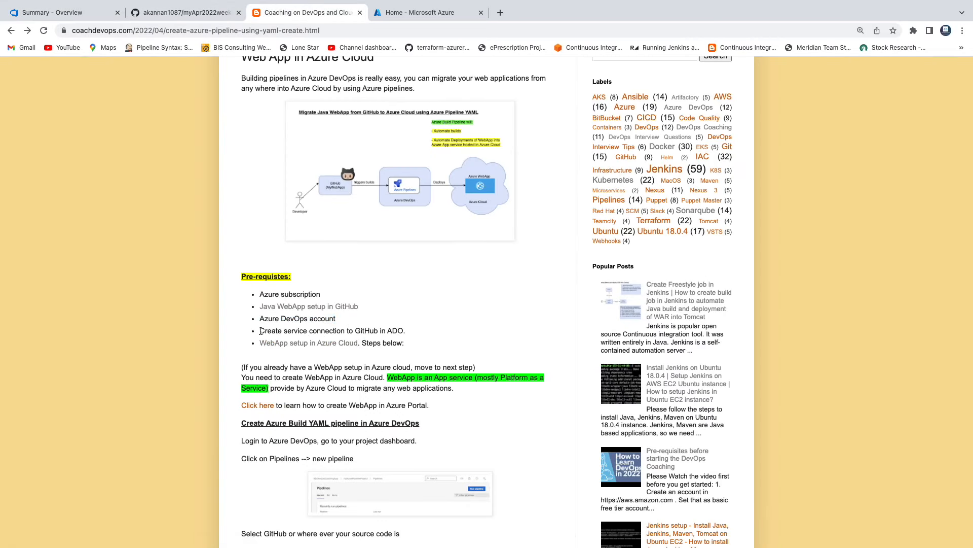
# Read the GitHub service connection prerequisite and view the linked WebApp setup in Azure Cloud article in a new browser tab
pyautogui.moveTo(261, 331); pyautogui.dragTo(356, 333)
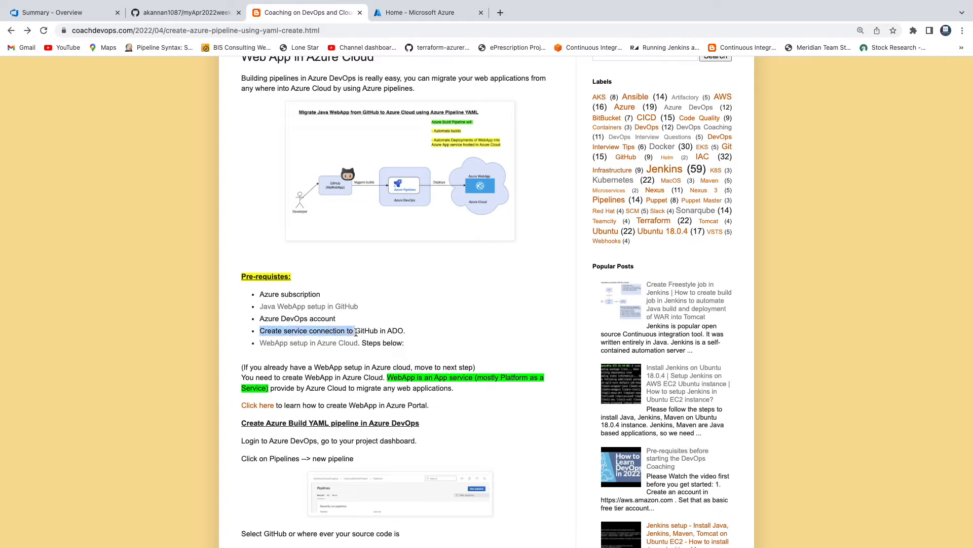
pyautogui.click(336, 332)
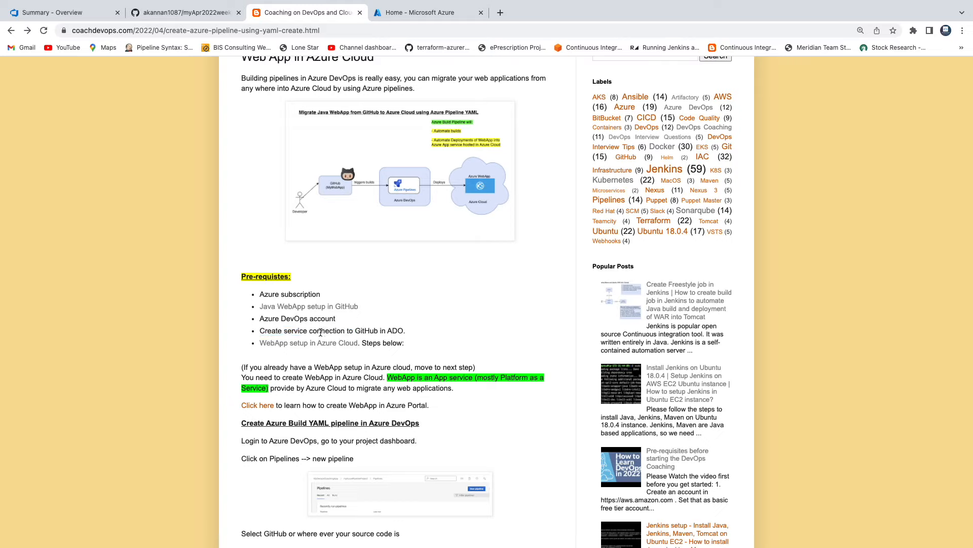
pyautogui.moveTo(314, 331); pyautogui.dragTo(351, 330)
pyautogui.rightClick(316, 347)
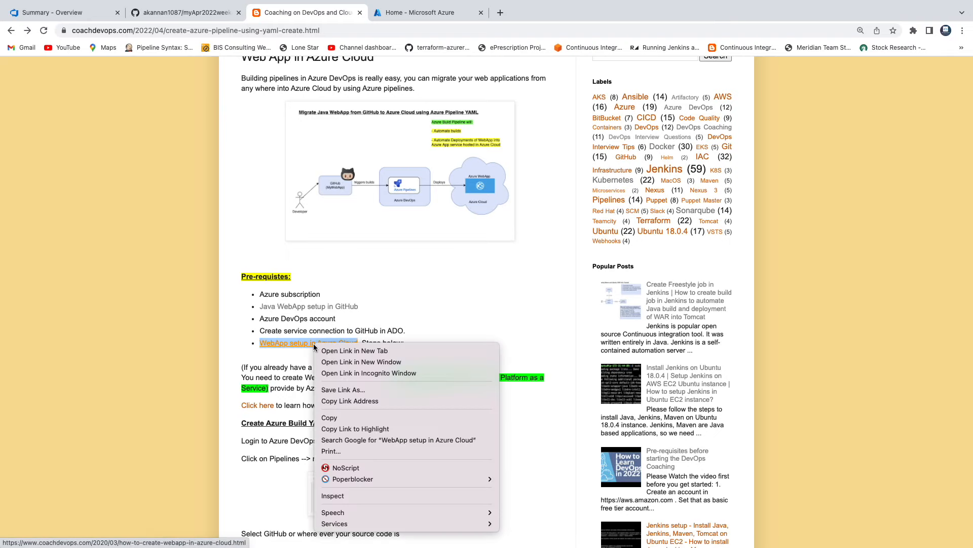
pyautogui.click(337, 352)
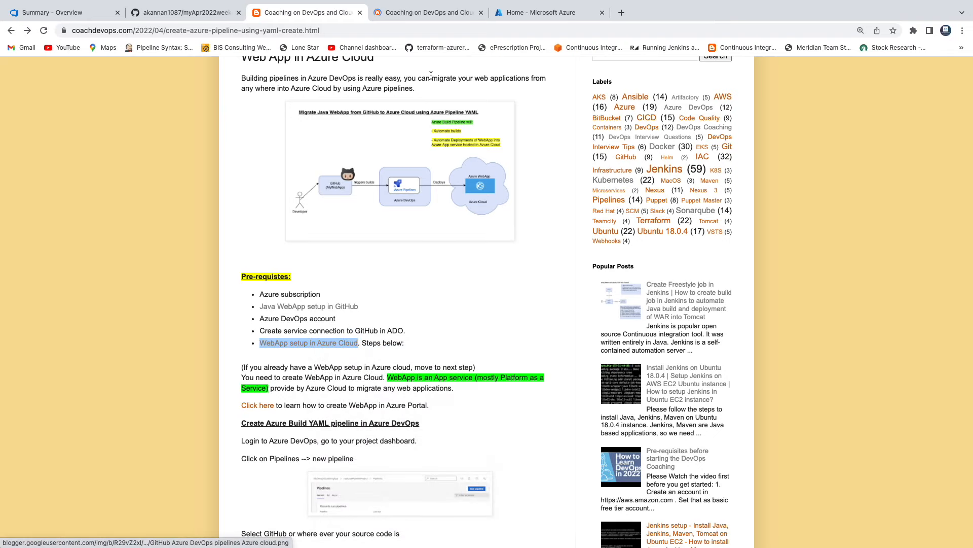
pyautogui.click(428, 17)
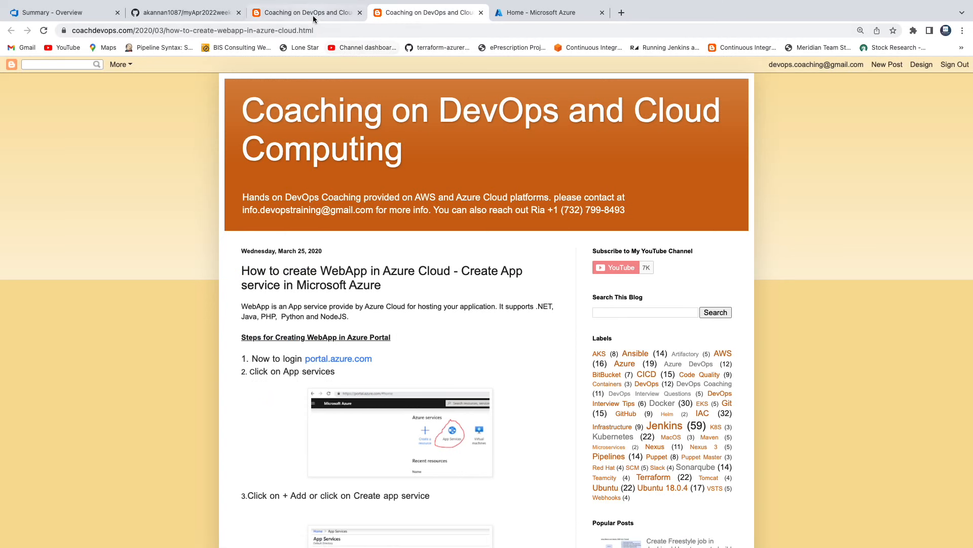
pyautogui.click(312, 14)
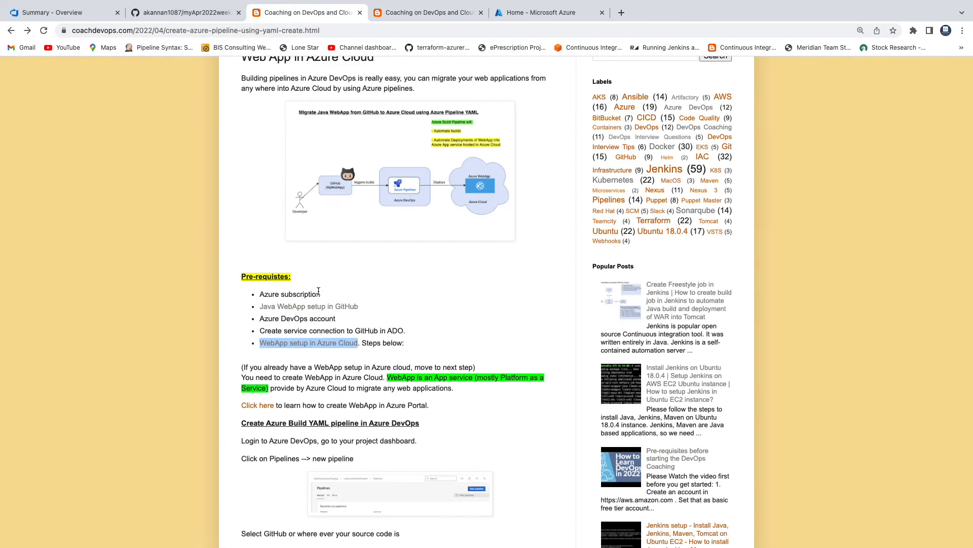
# Reread the guide's prerequisites from the Azure subscription to the service connection to GitHub in ADO
pyautogui.click(392, 285)
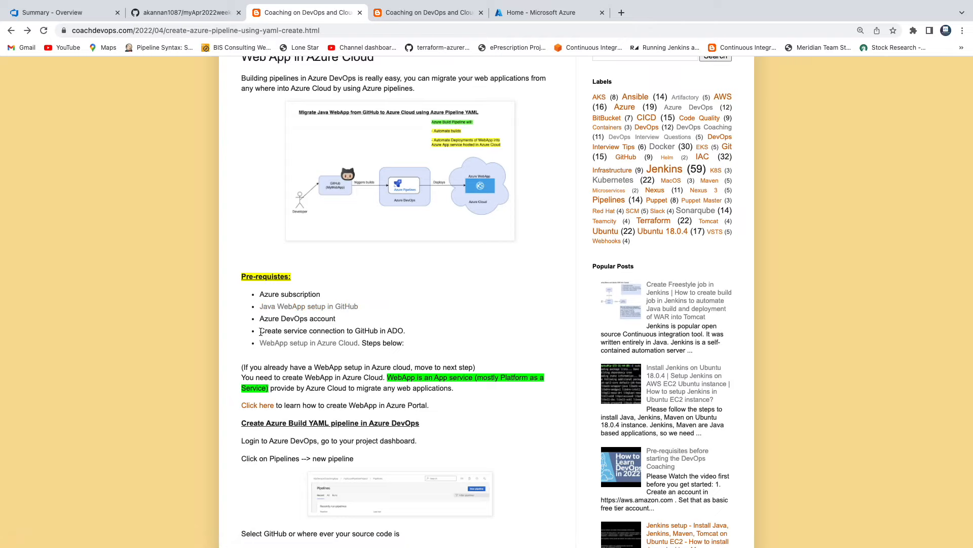
pyautogui.moveTo(261, 332); pyautogui.dragTo(418, 339)
pyautogui.click(417, 338)
pyautogui.moveTo(348, 320); pyautogui.dragTo(257, 297)
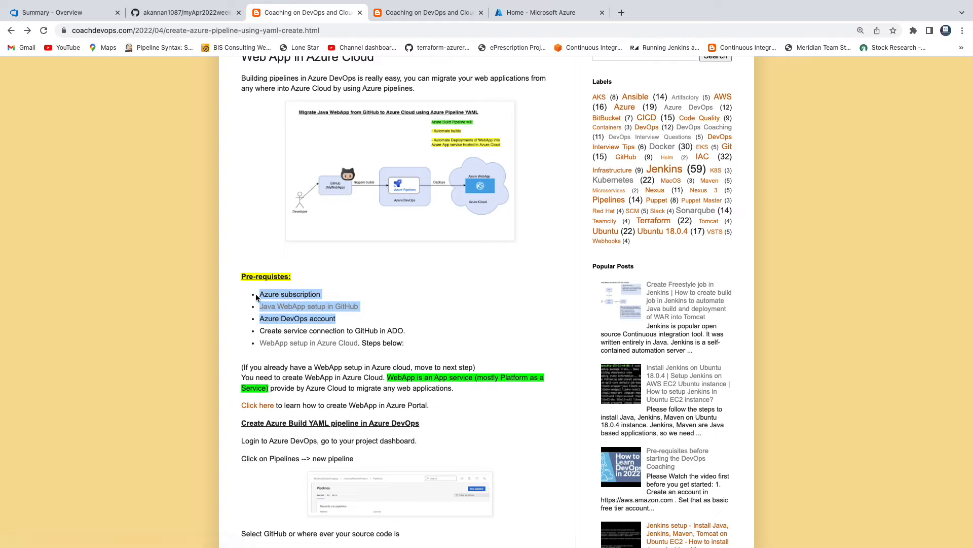
pyautogui.click(373, 283)
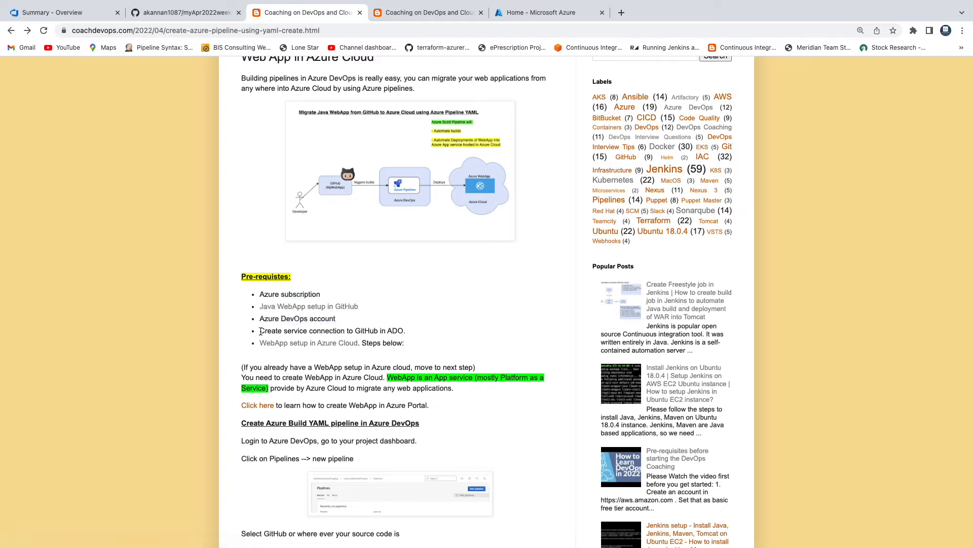
pyautogui.moveTo(261, 331); pyautogui.dragTo(332, 331)
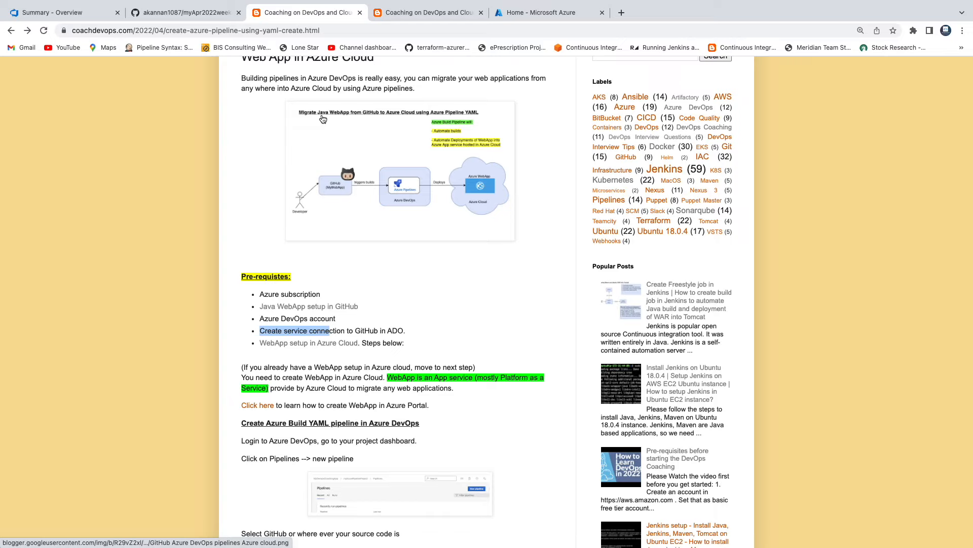
# In Azure DevOps, start a new GitHub service connection for myCowboysProject with Personal Access Token as the authentication method
pyautogui.click(75, 12)
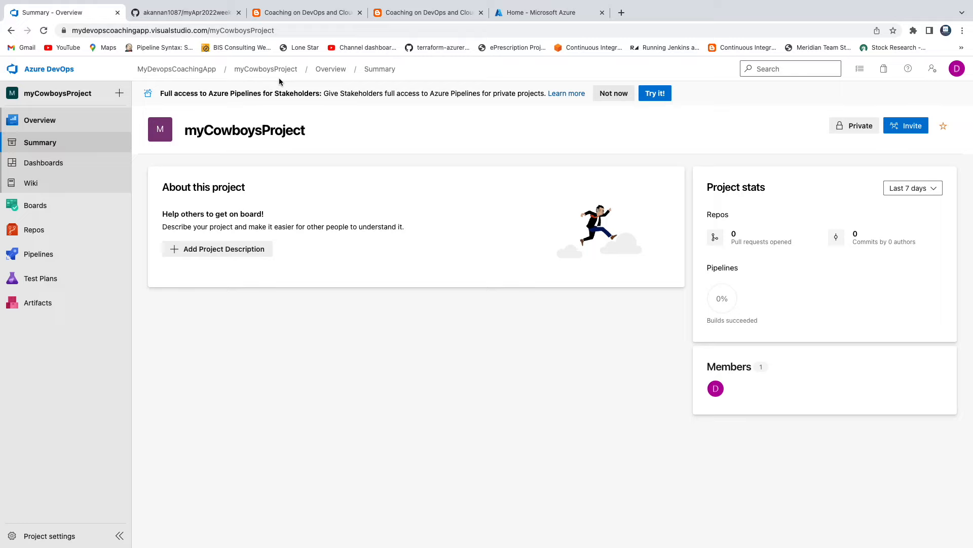
pyautogui.click(53, 536)
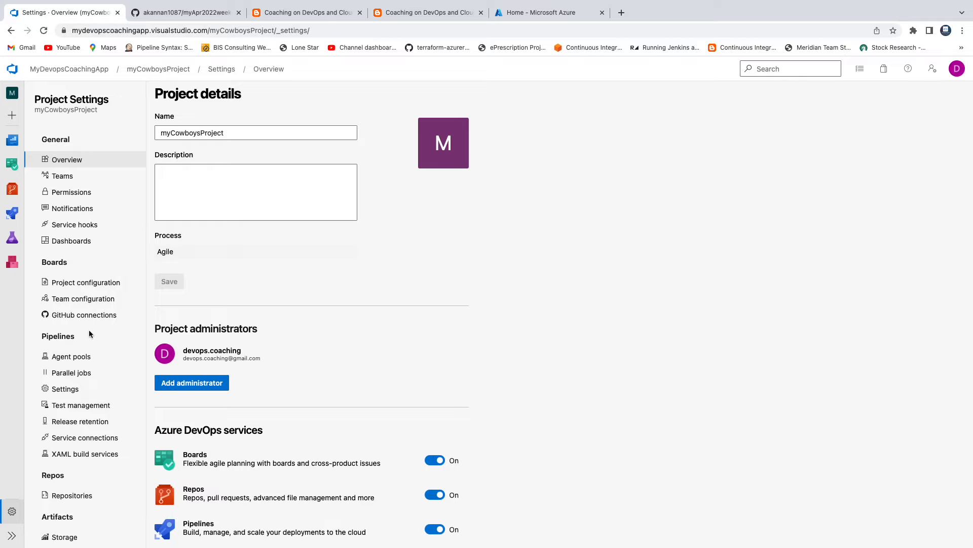
pyautogui.click(90, 439)
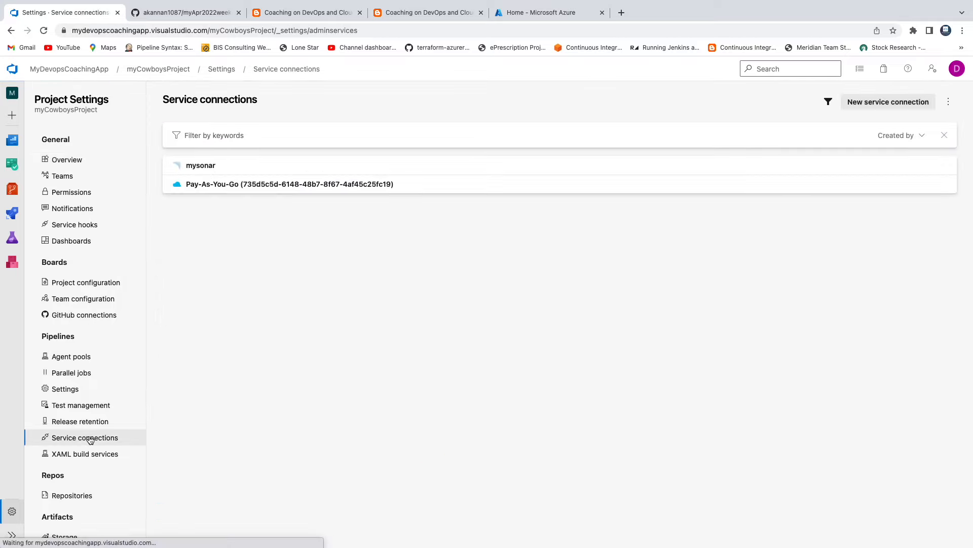
pyautogui.click(881, 102)
pyautogui.scroll(-1, 796, 335)
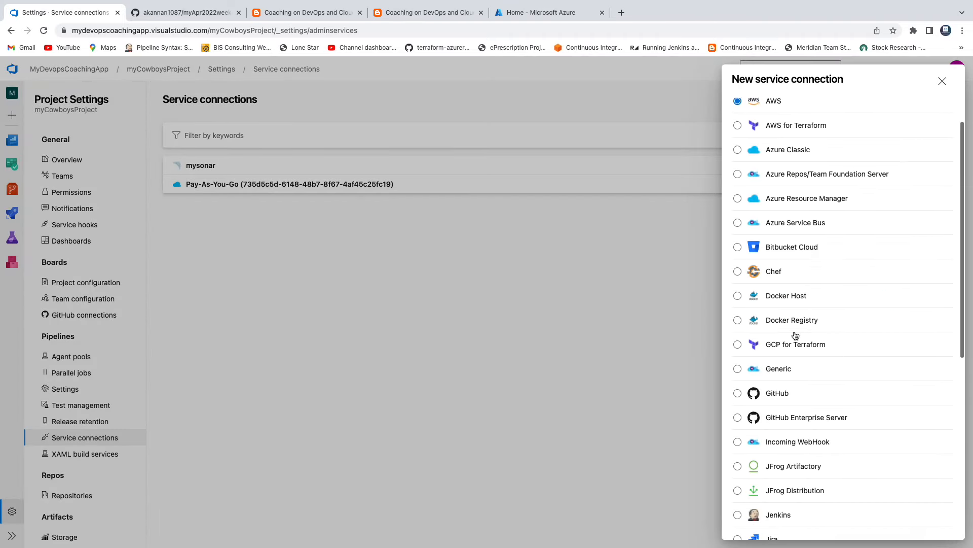
pyautogui.click(737, 393)
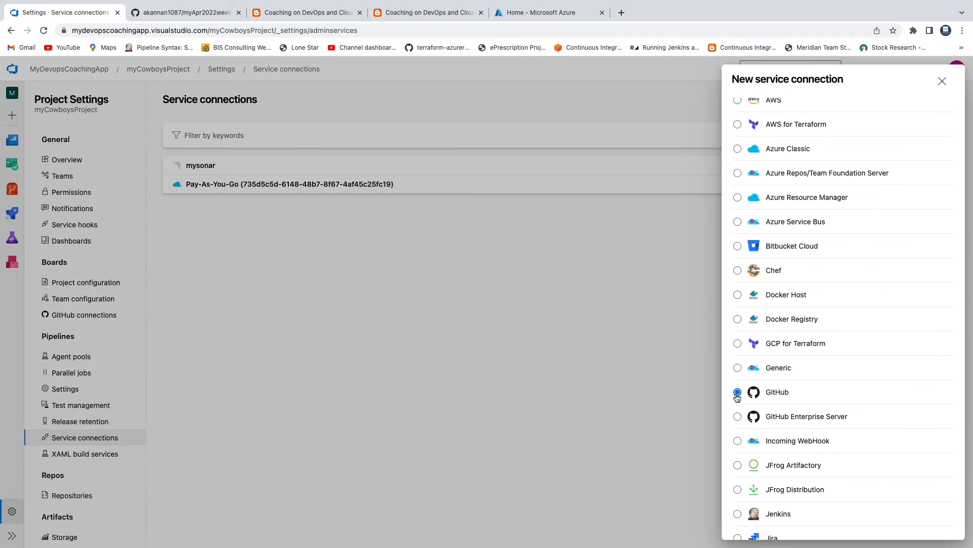
pyautogui.scroll(-7, 825, 404)
pyautogui.click(929, 524)
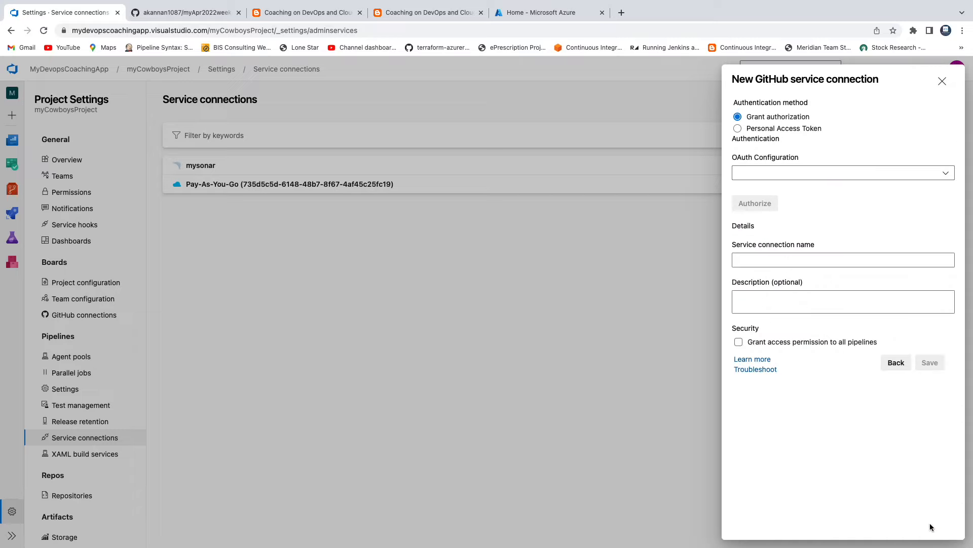
pyautogui.click(738, 130)
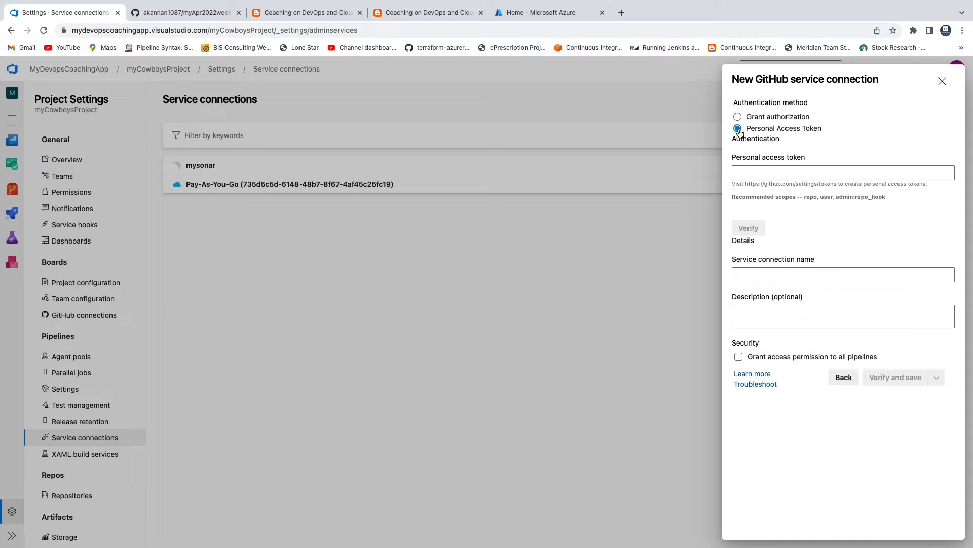
pyautogui.click(764, 172)
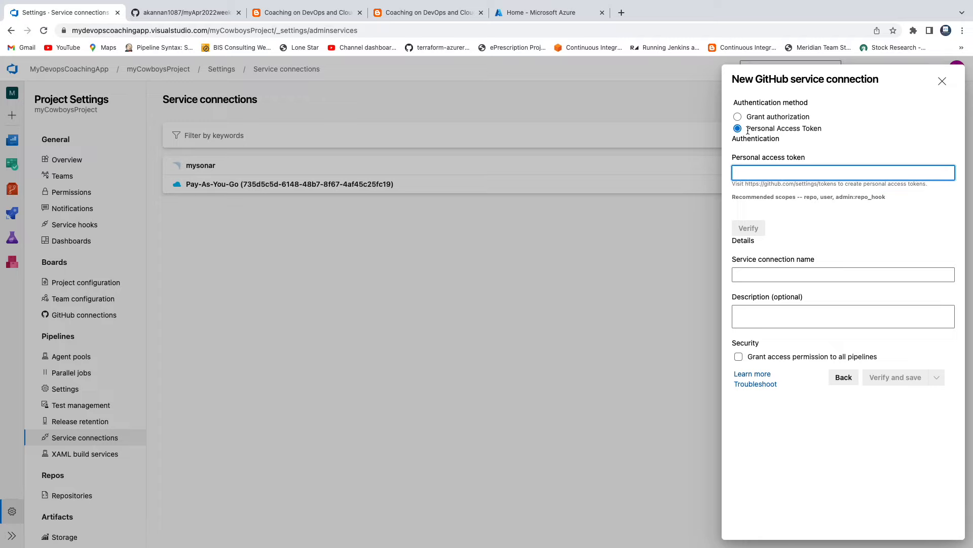
# Switch to GitHub and start a new personal access token in the account's developer settings
pyautogui.click(185, 12)
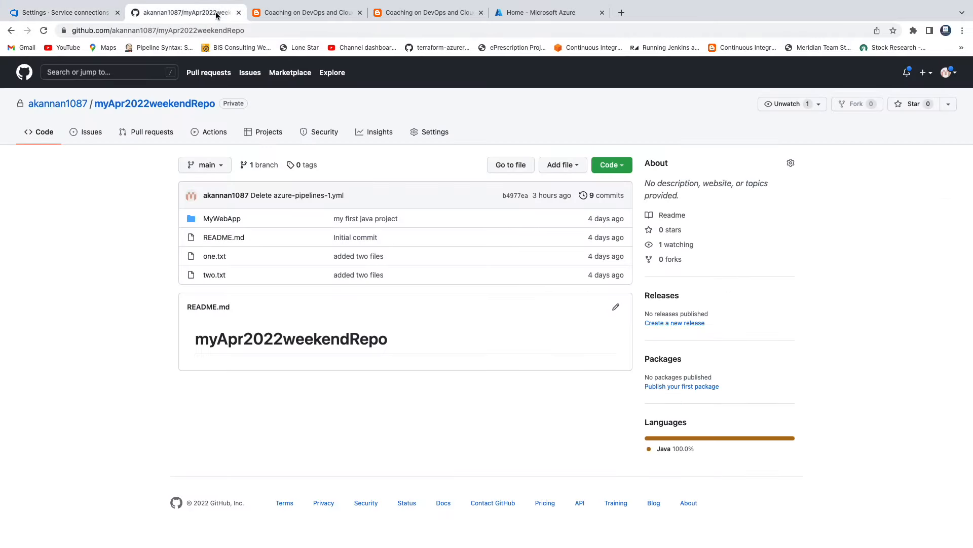
pyautogui.click(946, 72)
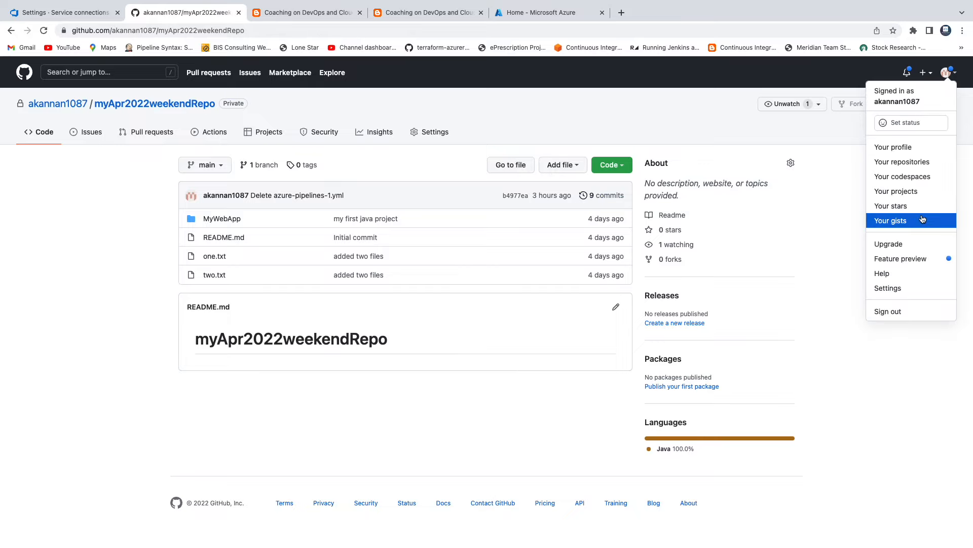
pyautogui.click(900, 290)
pyautogui.scroll(-10, 239, 387)
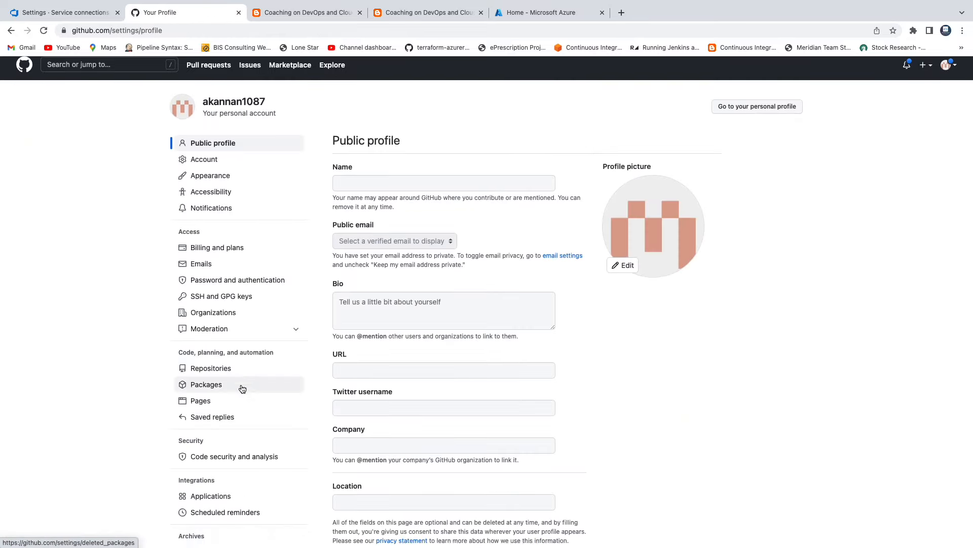
pyautogui.scroll(2, 241, 388)
pyautogui.scroll(1, 242, 388)
pyautogui.click(226, 217)
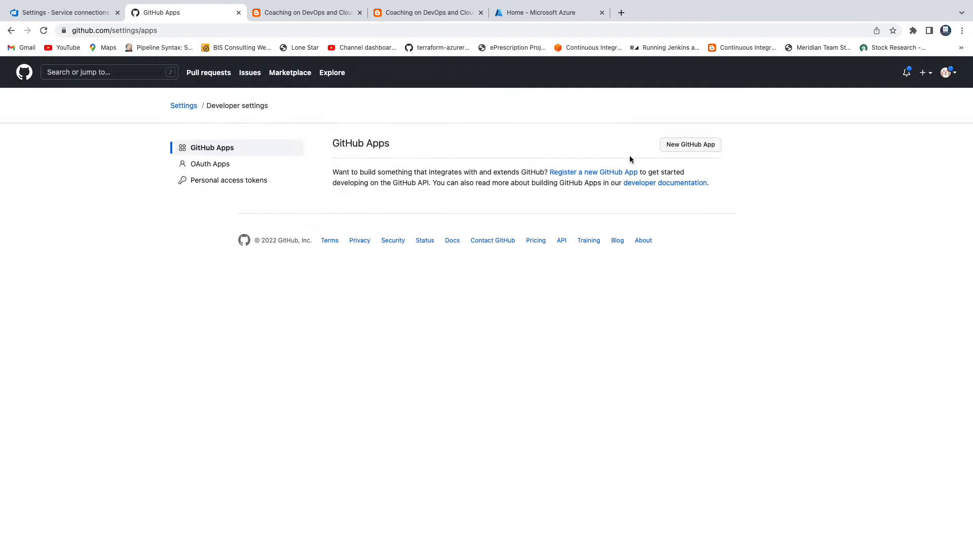
pyautogui.click(251, 181)
pyautogui.click(683, 146)
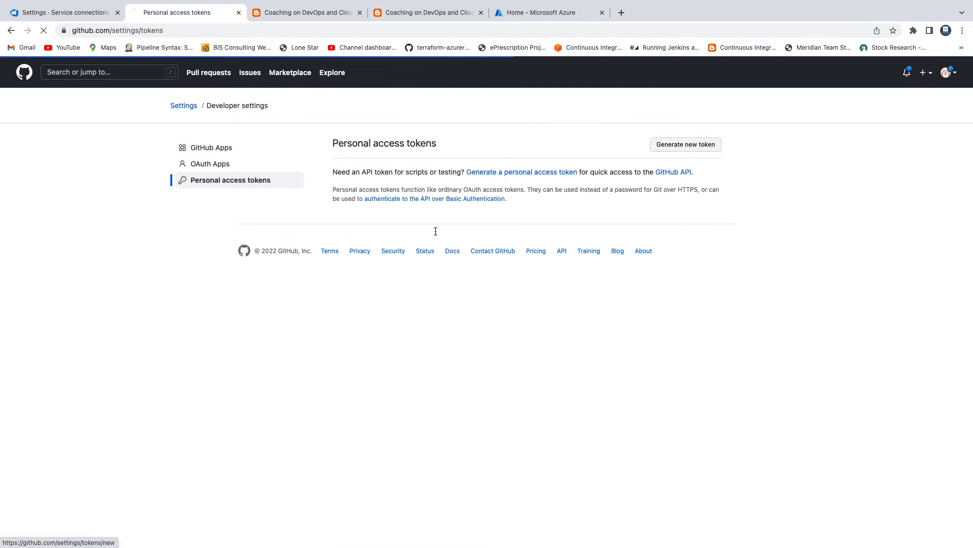
# Enter the GitHub account password to confirm access to the new token form
pyautogui.click(443, 169)
pyautogui.click(454, 193)
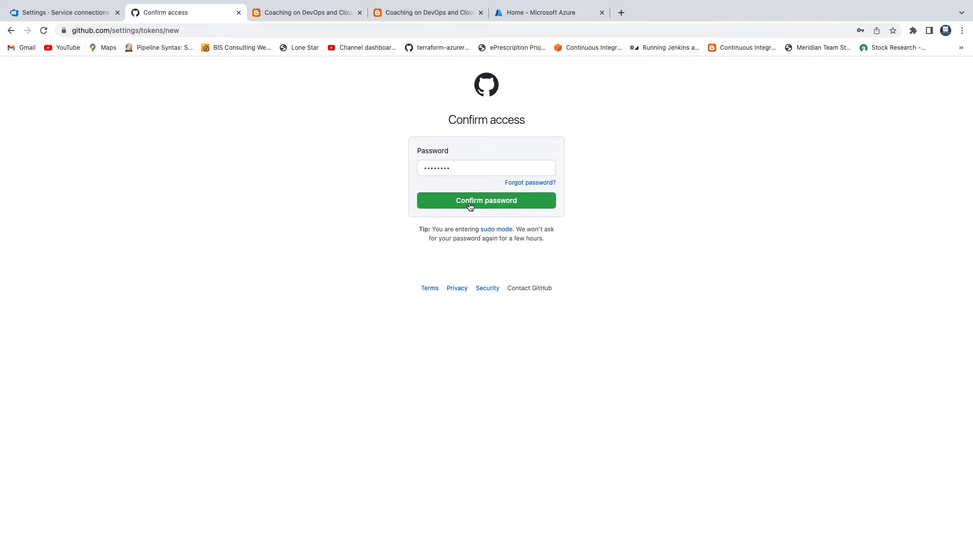
pyautogui.click(470, 204)
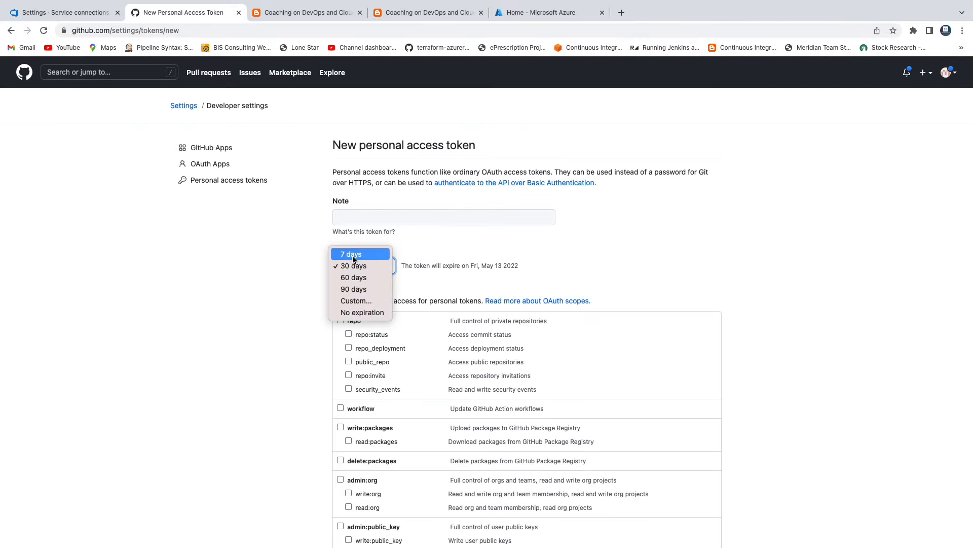
# Set the new token's note to myToken and its expiration to 7 days
pyautogui.click(352, 254)
pyautogui.click(371, 213)
pyautogui.write('myToken')
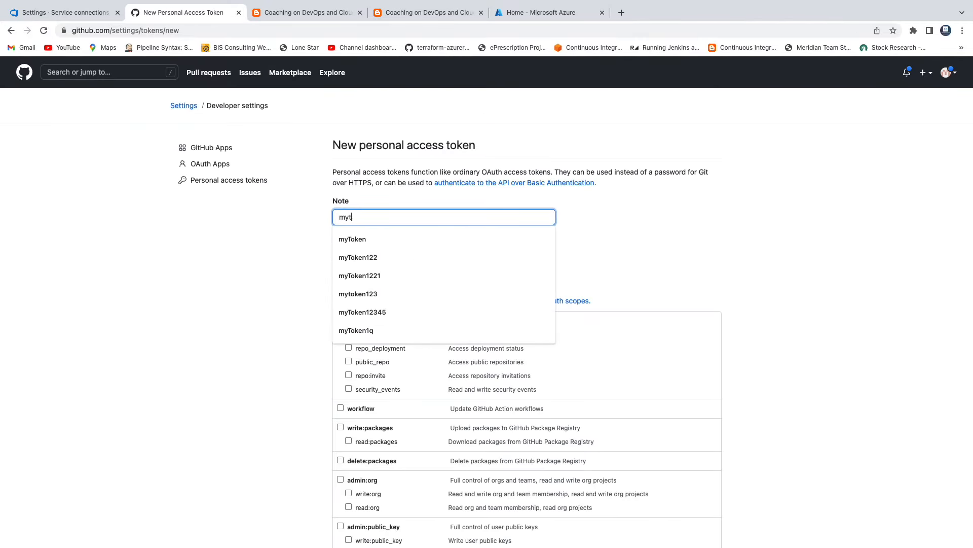
pyautogui.click(370, 240)
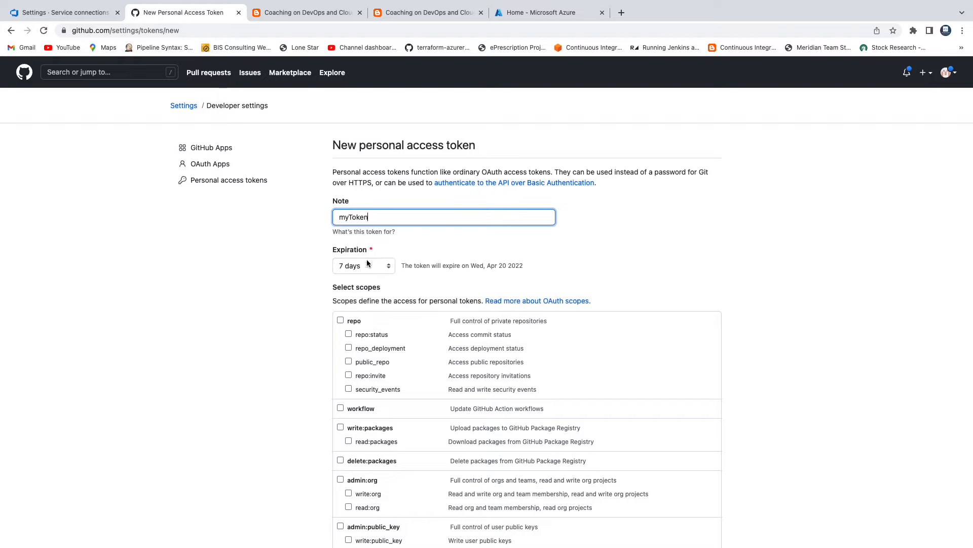
pyautogui.click(366, 269)
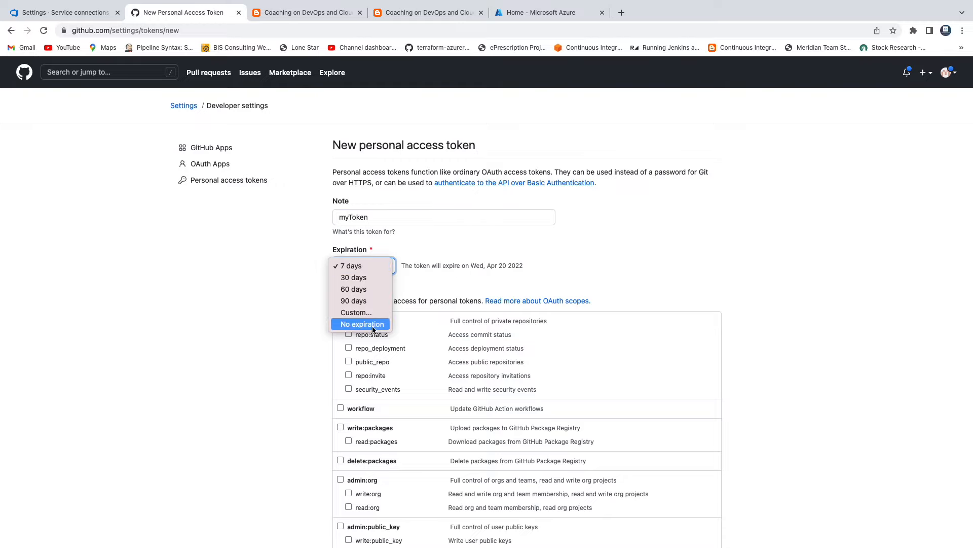
pyautogui.click(362, 268)
# Give the token the full repo scope and generate it
pyautogui.click(340, 320)
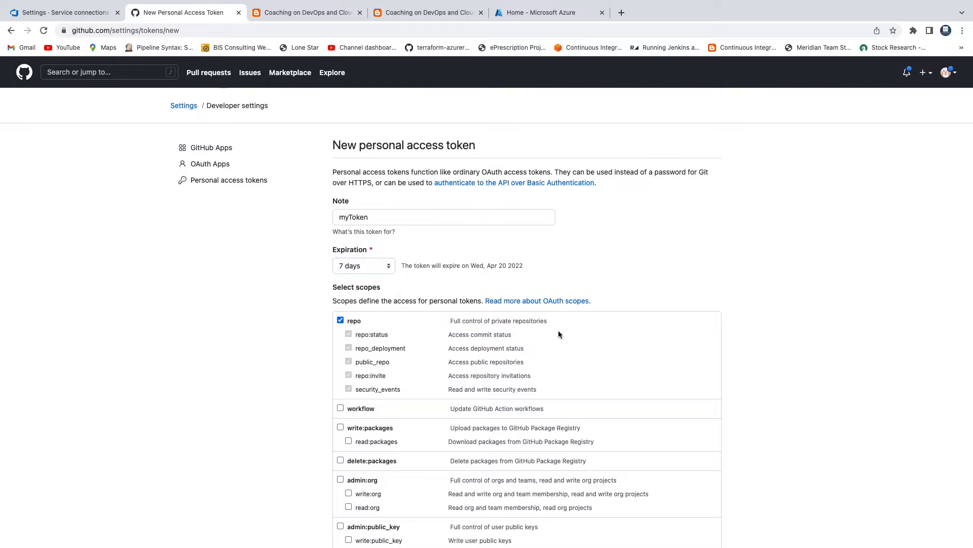
pyautogui.scroll(-5, 559, 334)
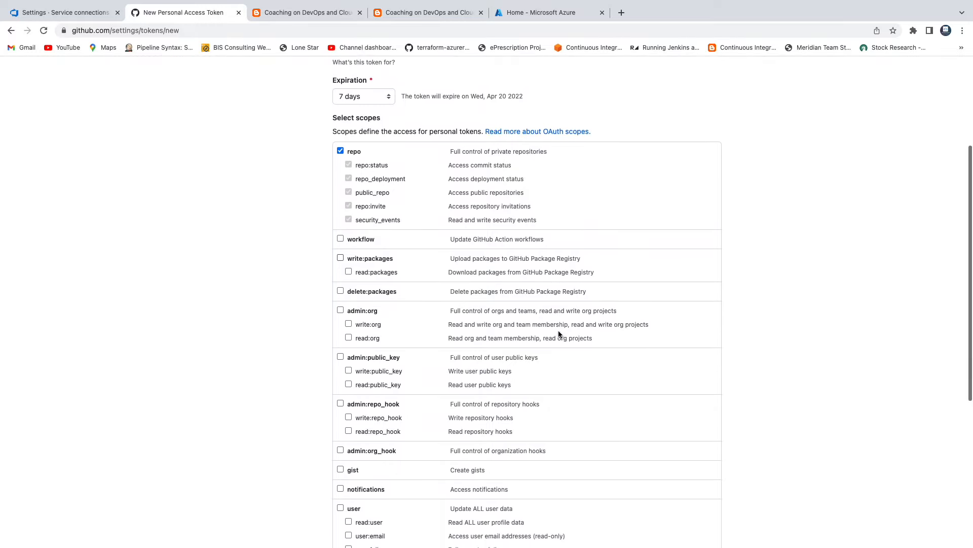
pyautogui.scroll(-2, 559, 334)
pyautogui.scroll(3, 559, 334)
pyautogui.scroll(-12, 559, 334)
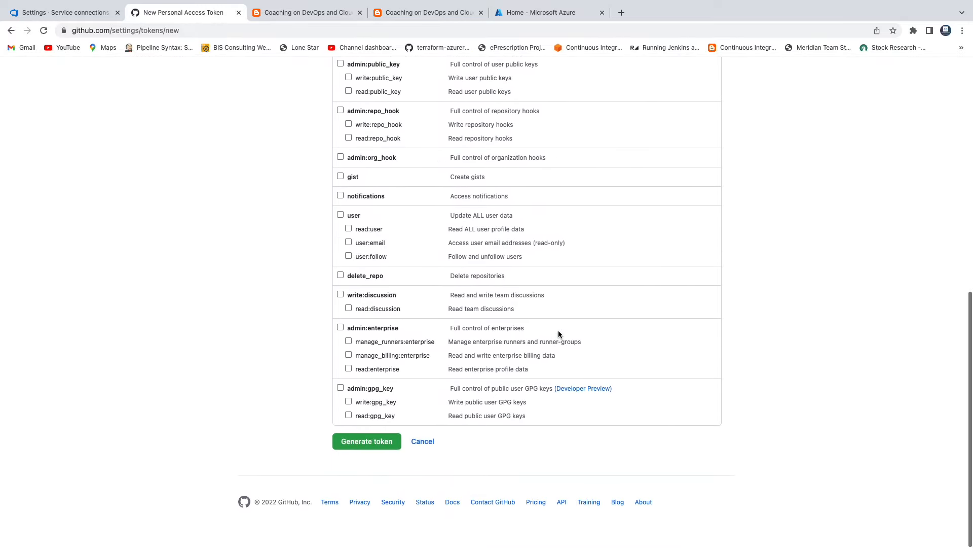
pyautogui.click(365, 455)
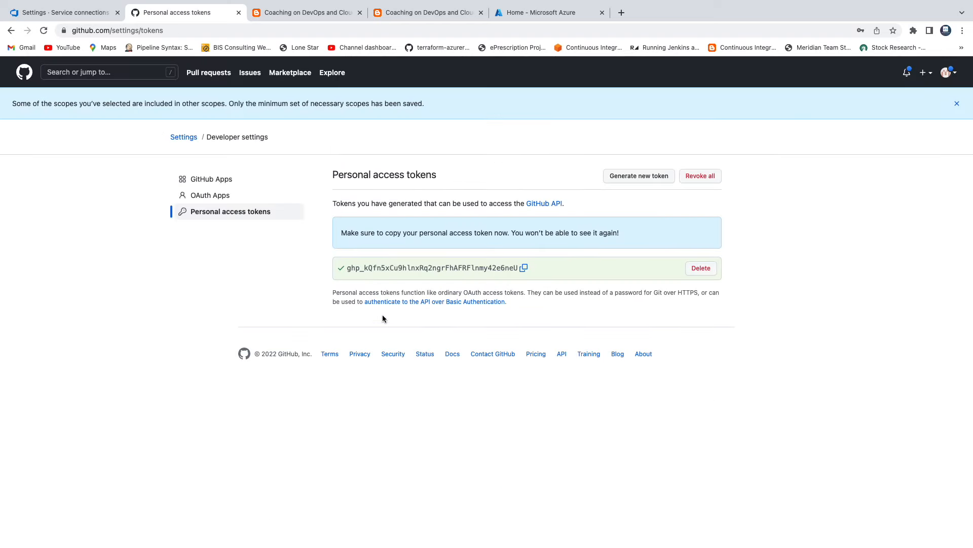
# Copy the generated token into the personal access token field of the Azure DevOps GitHub service connection and verify it
pyautogui.click(523, 268)
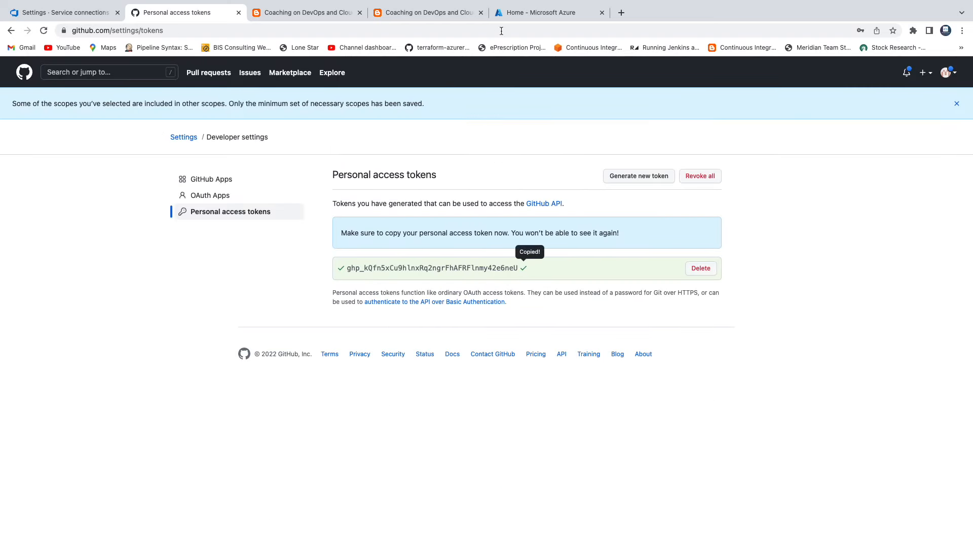
pyautogui.click(74, 12)
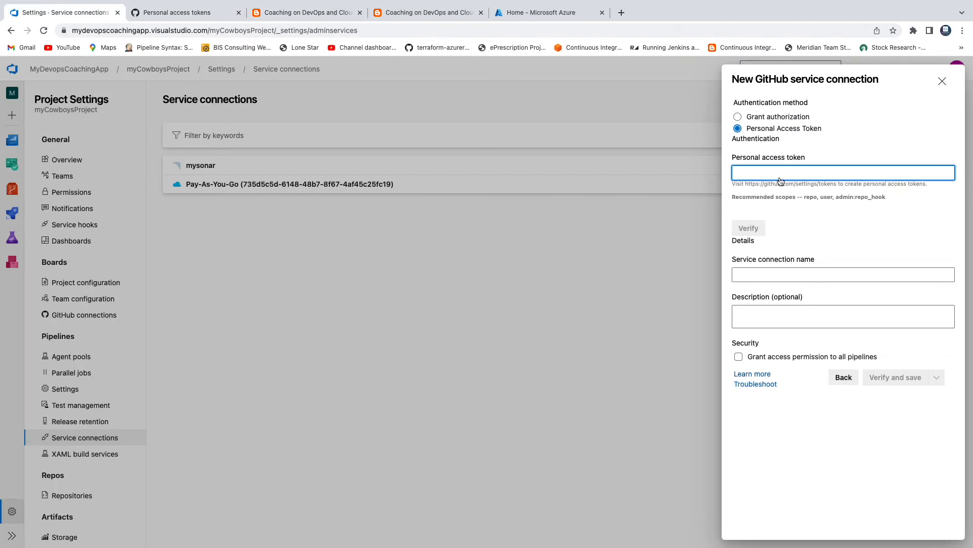
pyautogui.press('super+v')
pyautogui.click(756, 232)
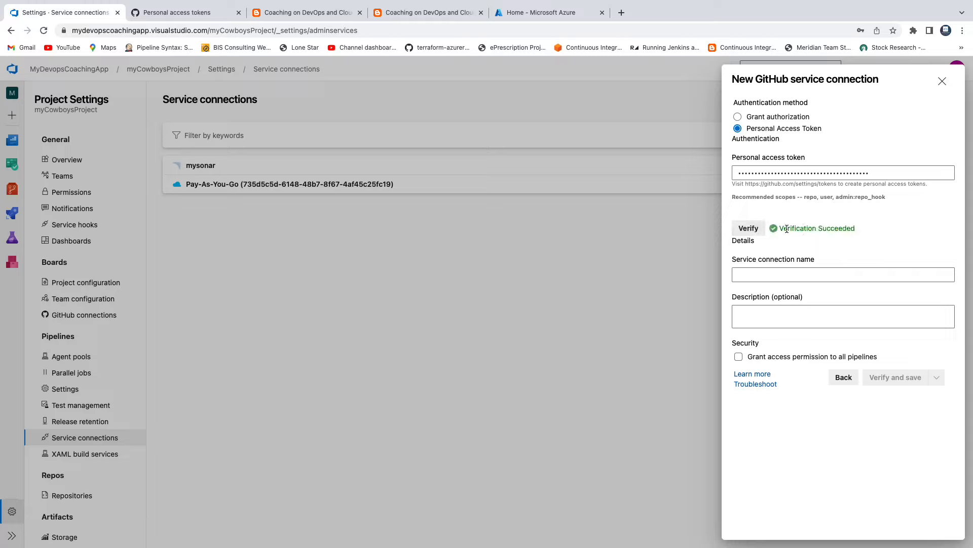
# Name the service connection myGitHubServiceConn, grant access permission to all pipelines, and verify and save it
pyautogui.click(778, 275)
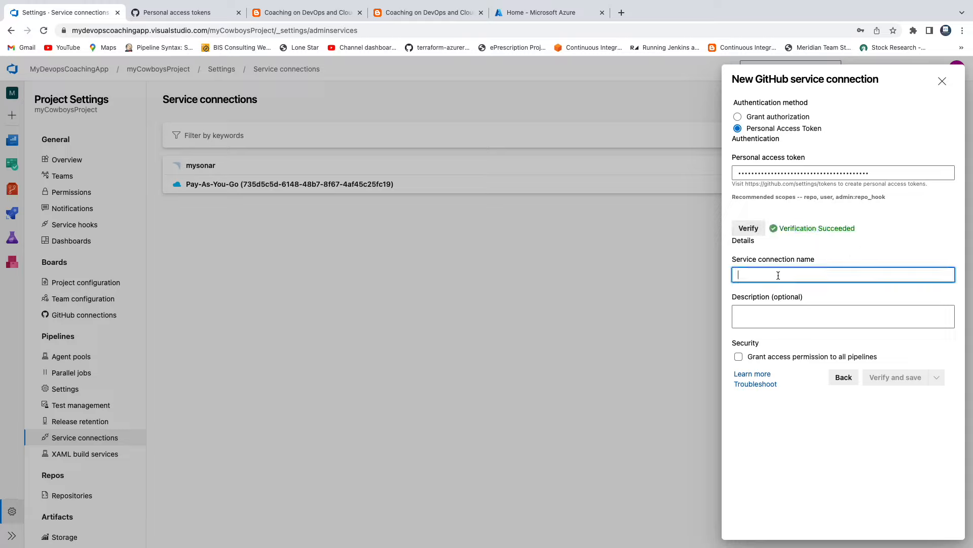
pyautogui.write('myGi')
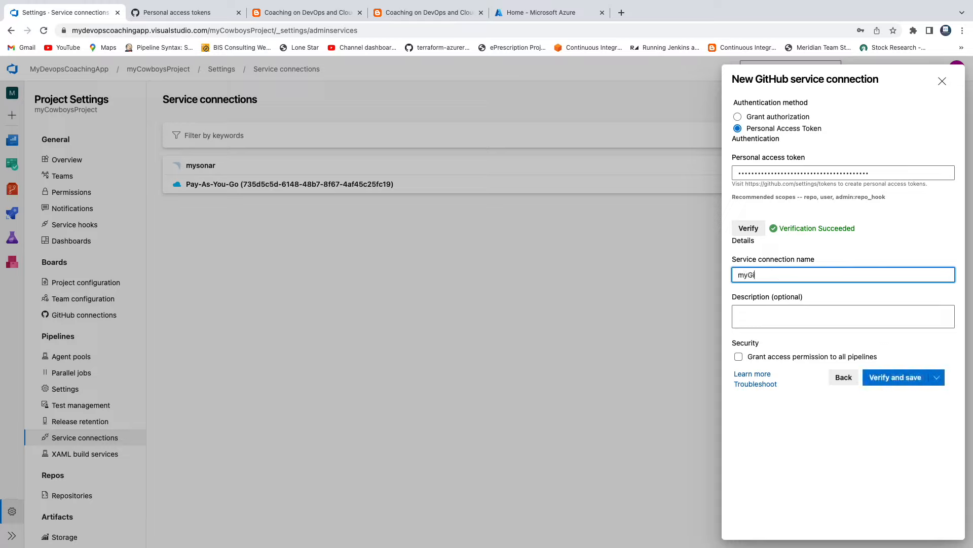
pyautogui.write('tHubServiceConn')
pyautogui.click(739, 357)
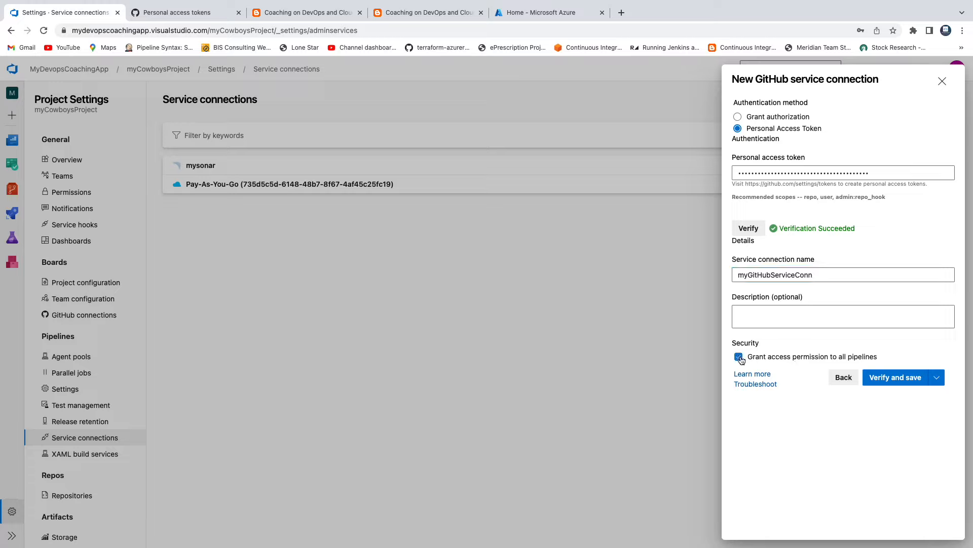
pyautogui.click(885, 383)
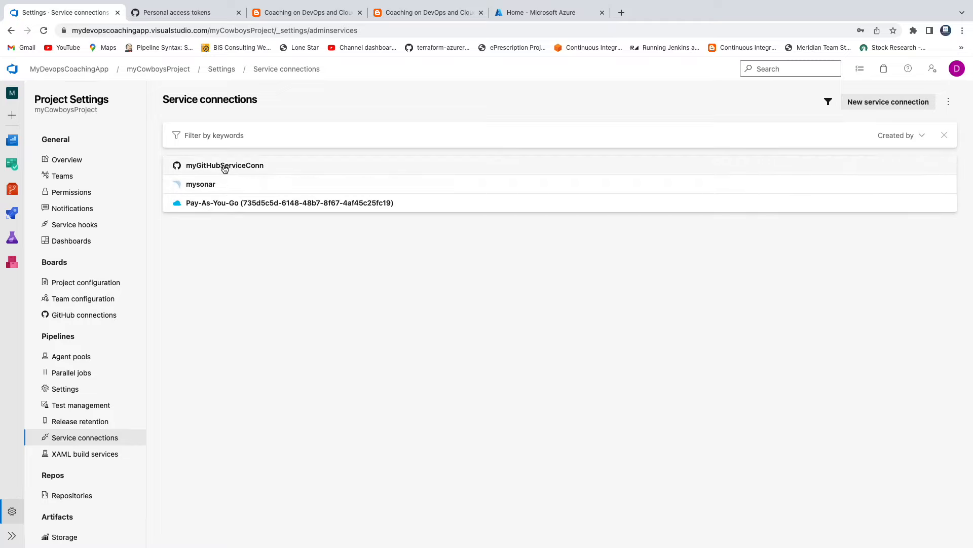
# Return to the guide and review the prerequisites on the GitHub service connection and the WebApp setup in Azure Cloud
pyautogui.click(285, 14)
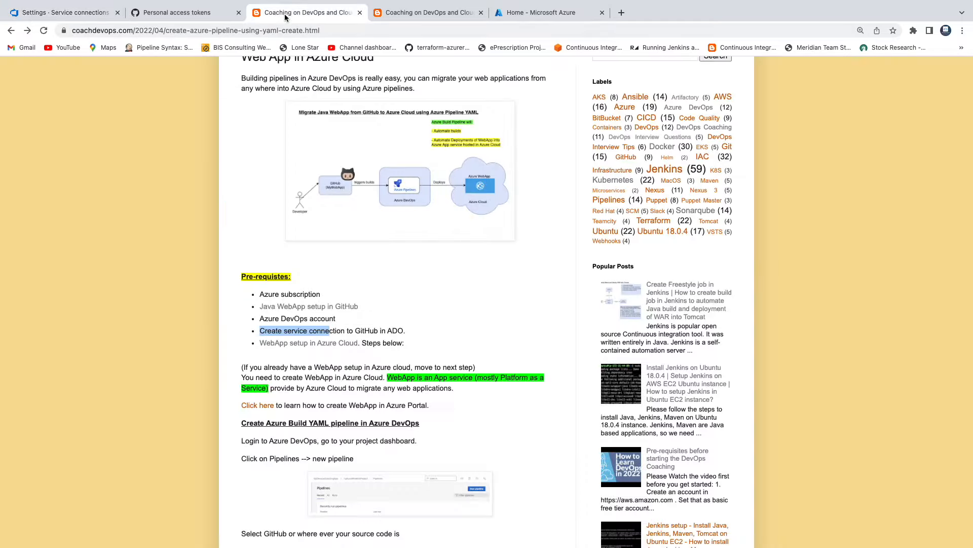
pyautogui.click(369, 304)
pyautogui.moveTo(272, 331); pyautogui.dragTo(313, 331)
pyautogui.scroll(-4, 407, 322)
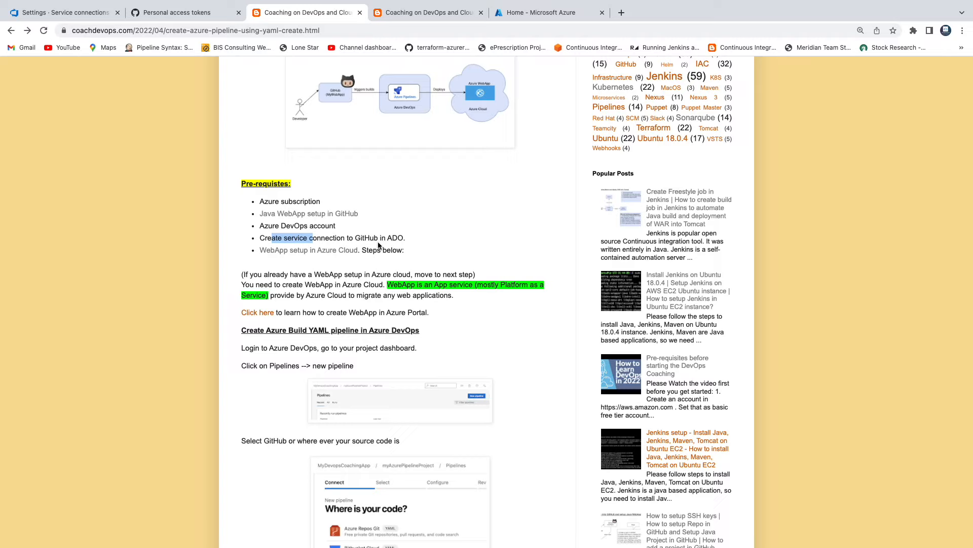
pyautogui.click(479, 226)
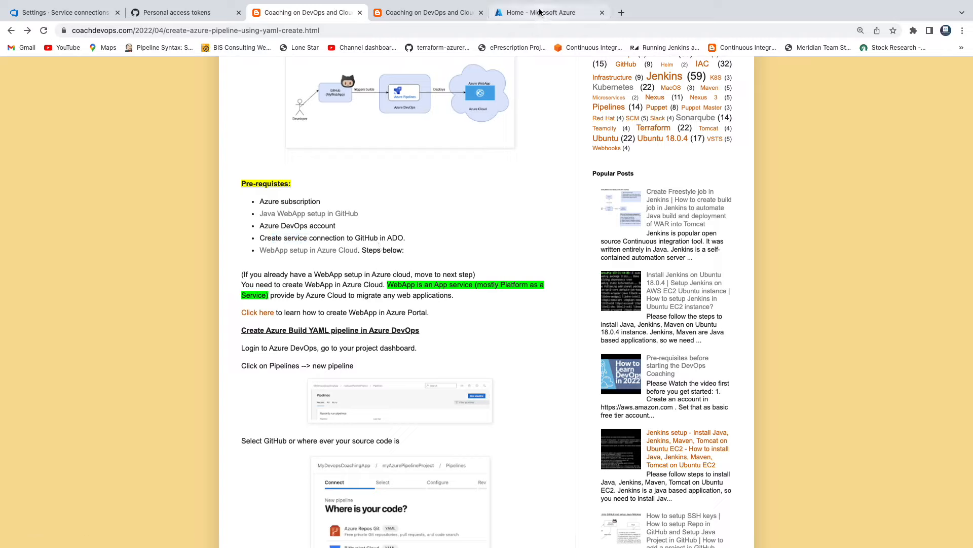
# Open the linked WebApp setup in Azure Cloud article and read its introduction and steps for creating a WebApp
pyautogui.click(324, 251)
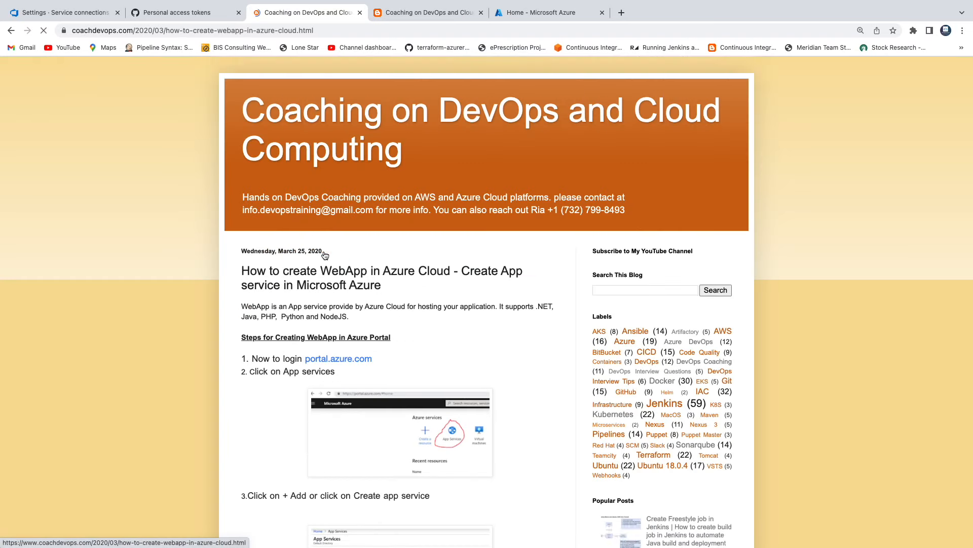
pyautogui.scroll(-2, 403, 291)
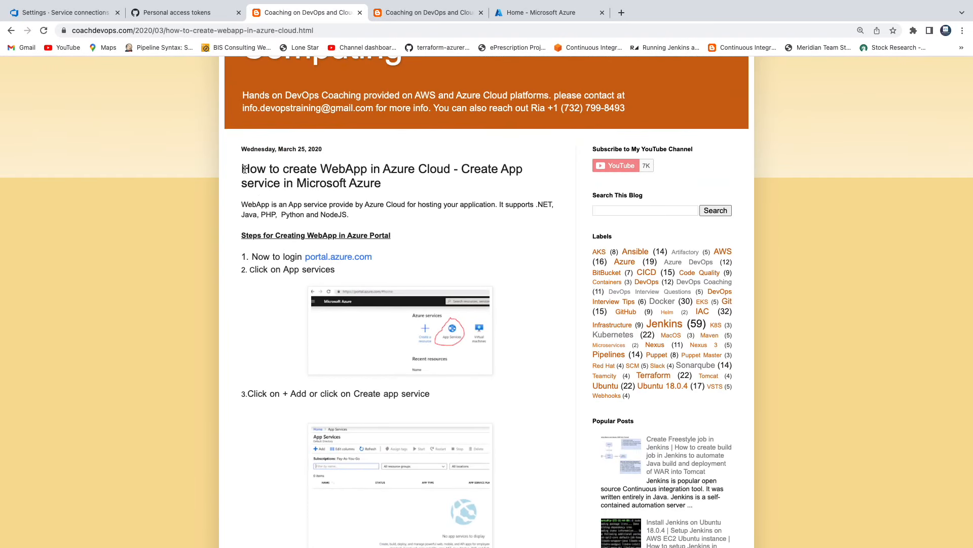
pyautogui.moveTo(242, 169); pyautogui.dragTo(389, 214)
pyautogui.scroll(-2, 406, 203)
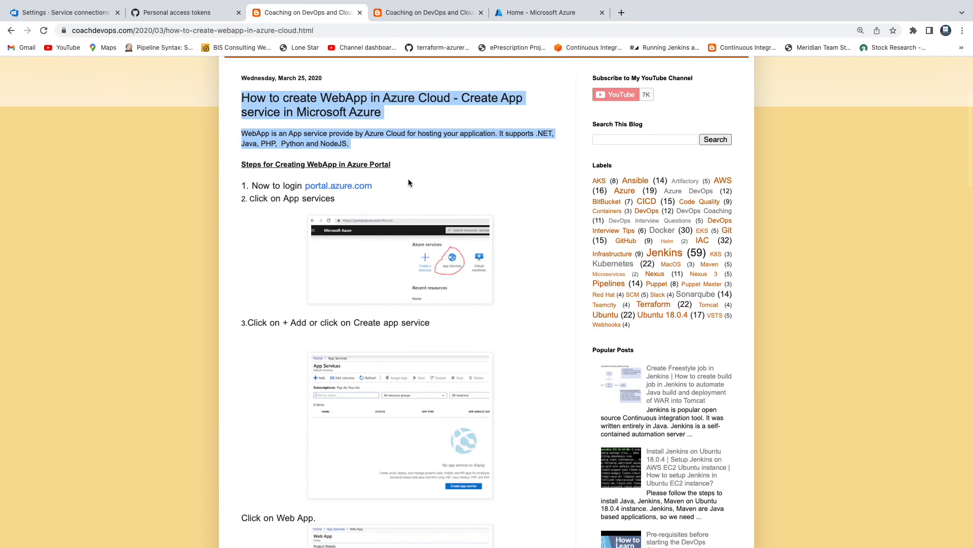
pyautogui.scroll(-2, 409, 180)
pyautogui.scroll(3, 410, 183)
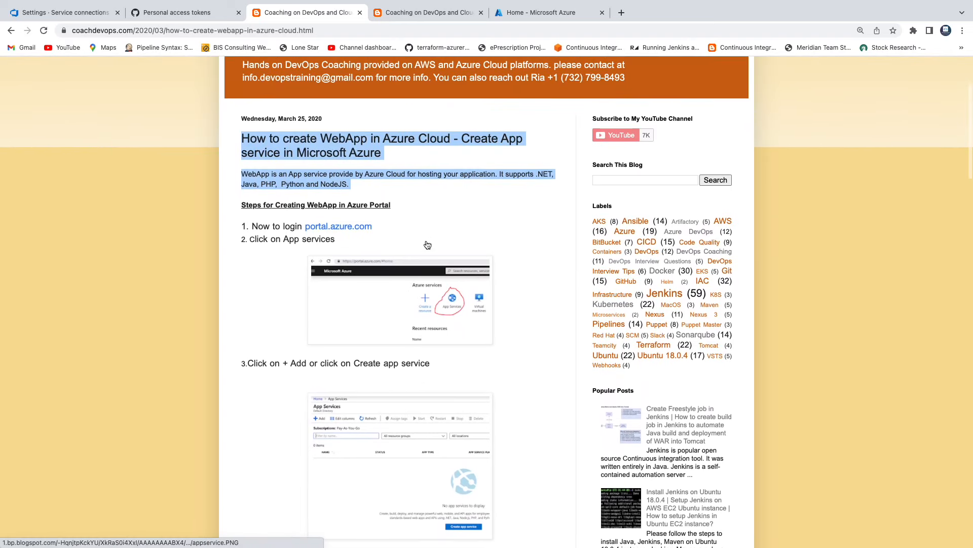
pyautogui.scroll(1, 514, 170)
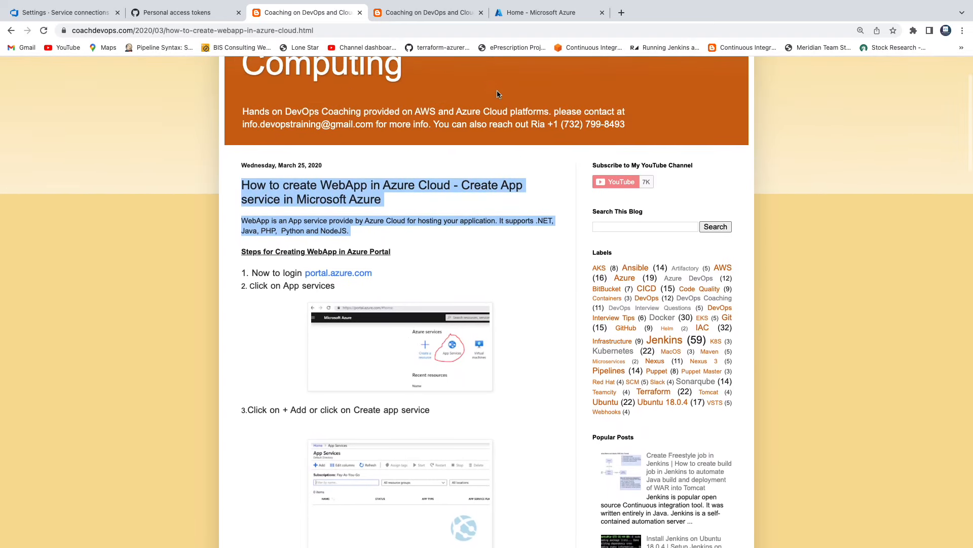
# Switch to the Azure portal, review the App Services description and supported languages, and start creating a new app service
pyautogui.click(522, 18)
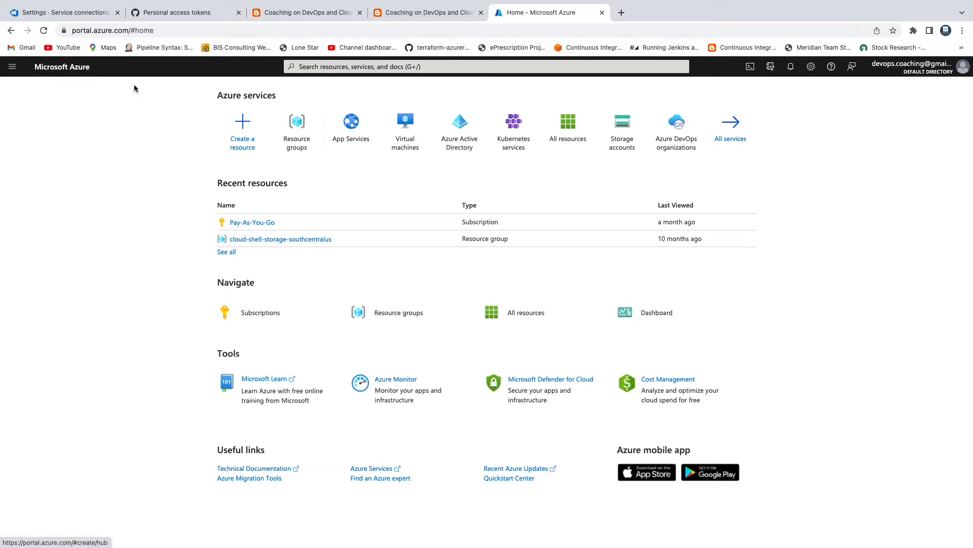
pyautogui.click(153, 31)
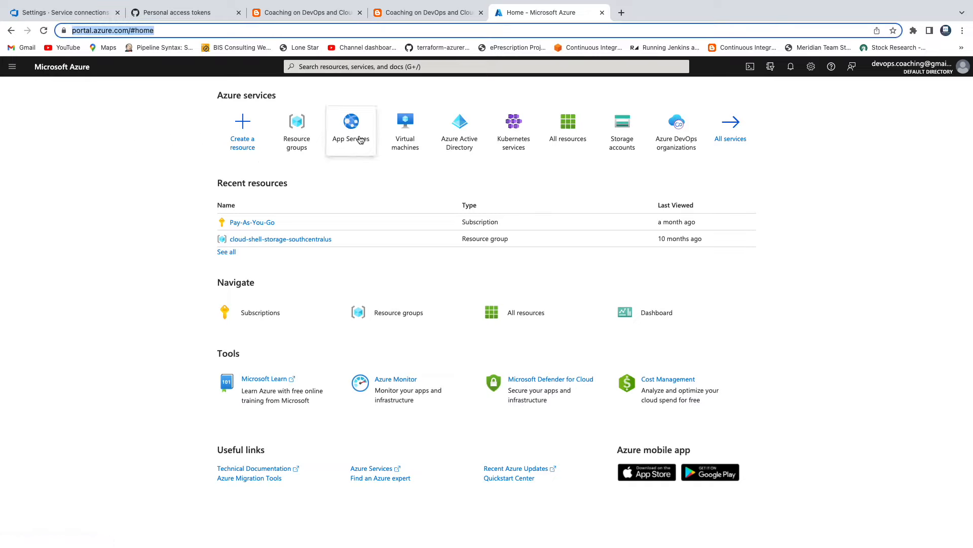
pyautogui.click(352, 127)
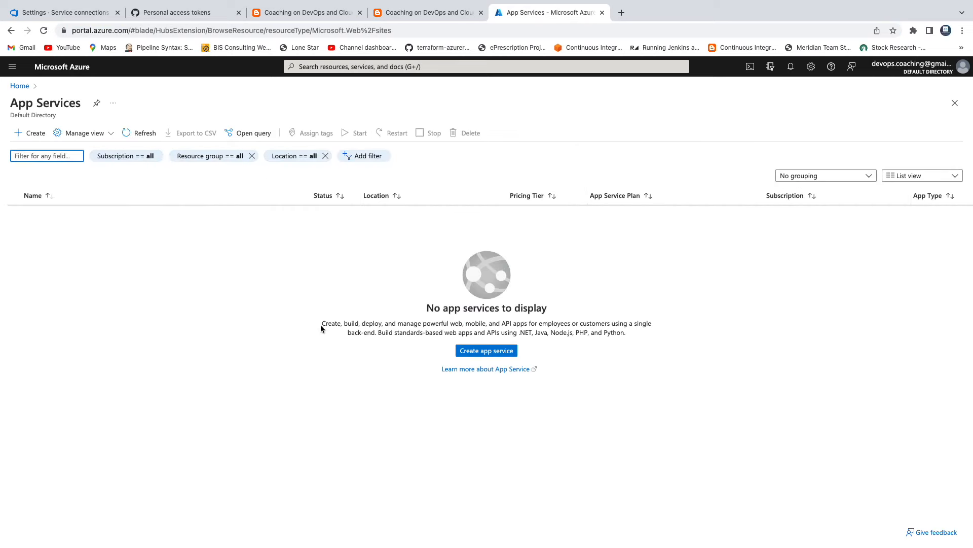
pyautogui.moveTo(320, 325); pyautogui.dragTo(451, 326)
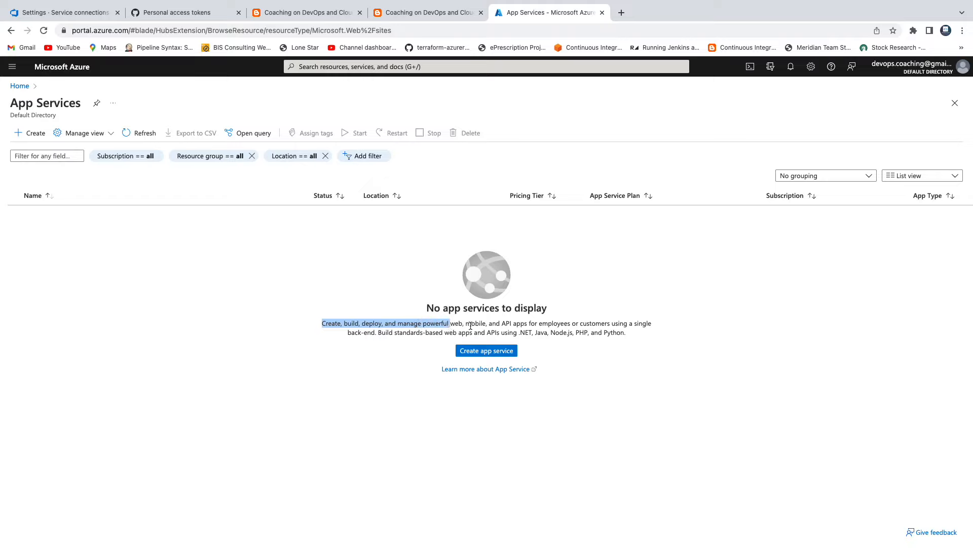
pyautogui.click(517, 333)
pyautogui.moveTo(518, 333); pyautogui.dragTo(615, 333)
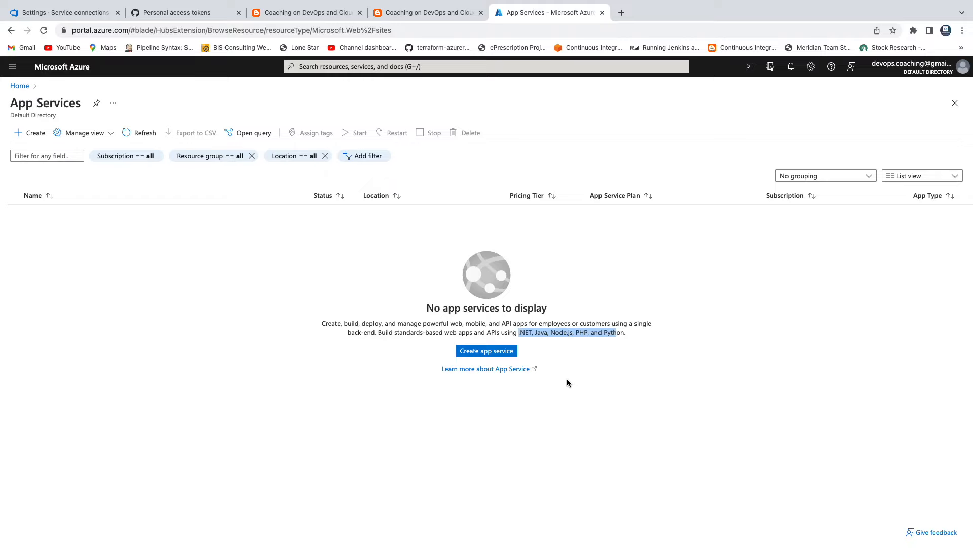
pyautogui.click(490, 352)
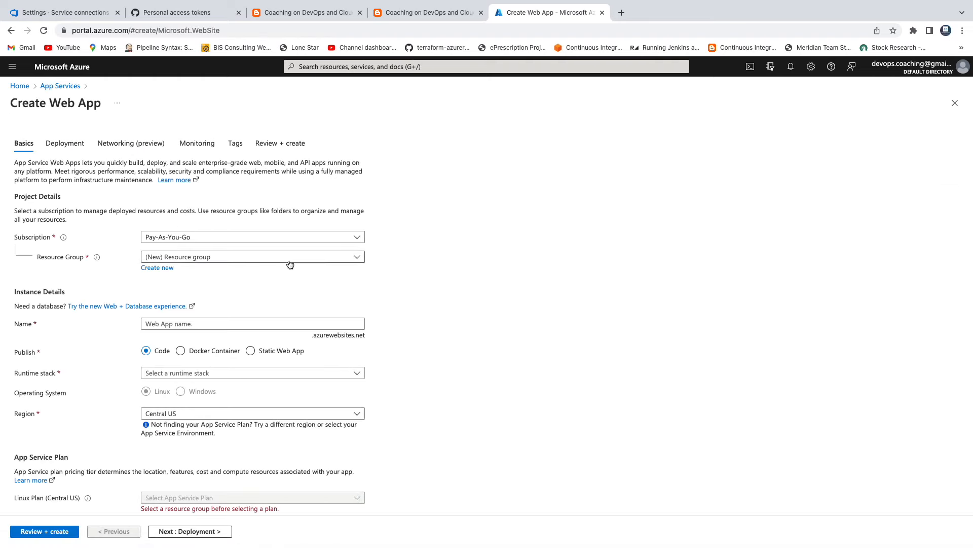
# Create a new resource group named myDevRG for the web app
pyautogui.click(165, 268)
pyautogui.write('my')
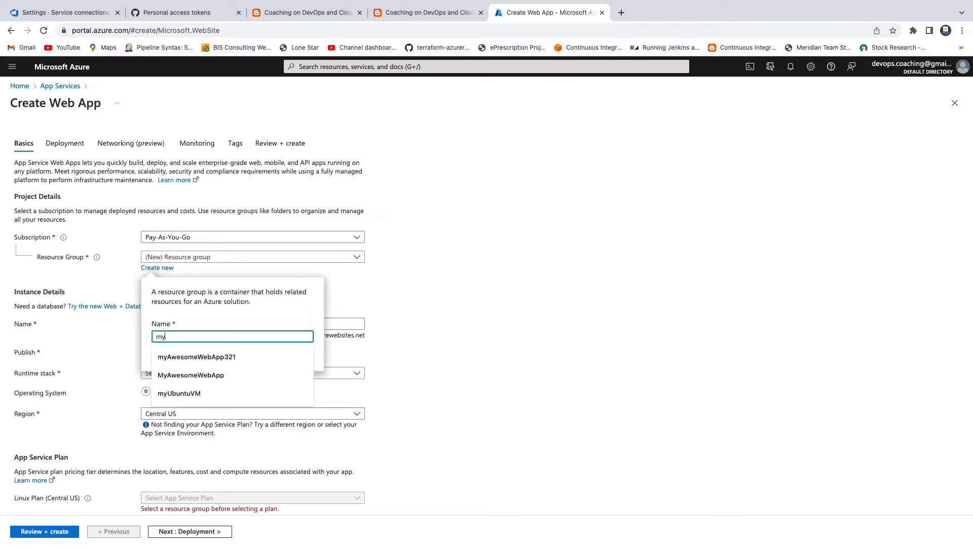
pyautogui.write('DevRG')
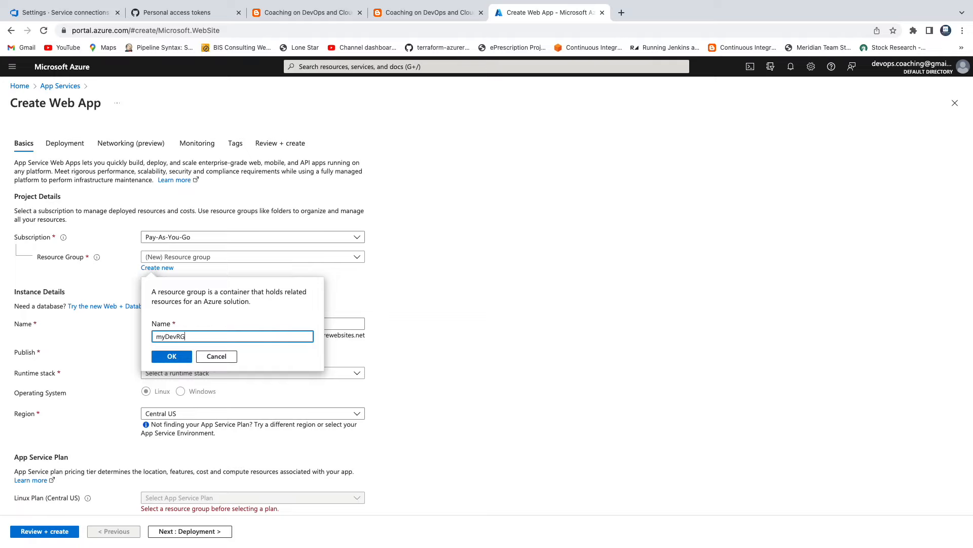
pyautogui.click(188, 357)
# Name the web app MyAwesomeSuperWebApp
pyautogui.scroll(-3, 461, 304)
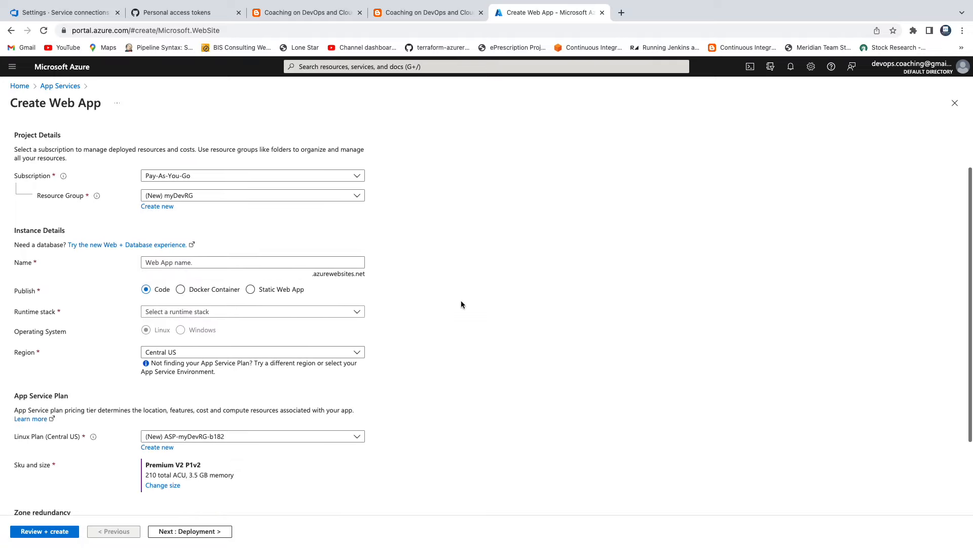
pyautogui.click(206, 234)
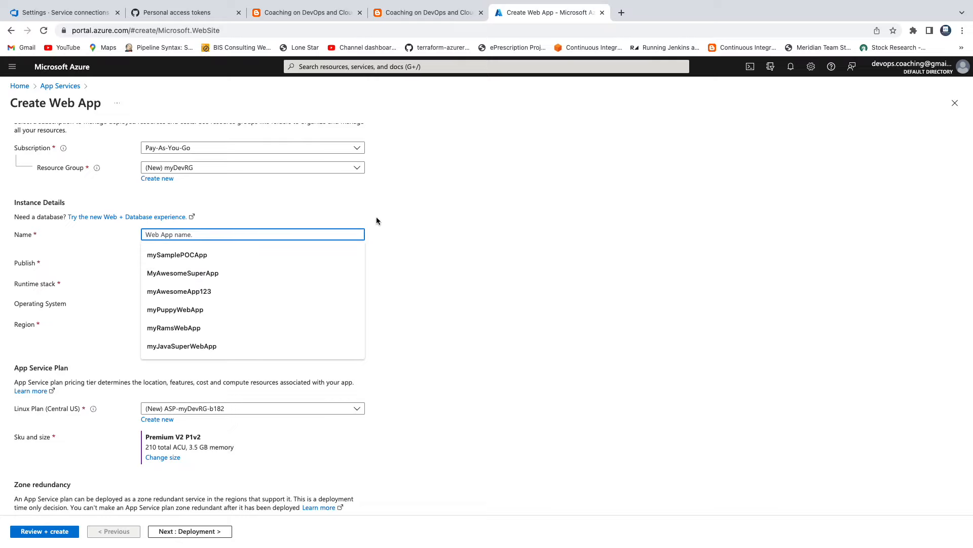
pyautogui.write('My')
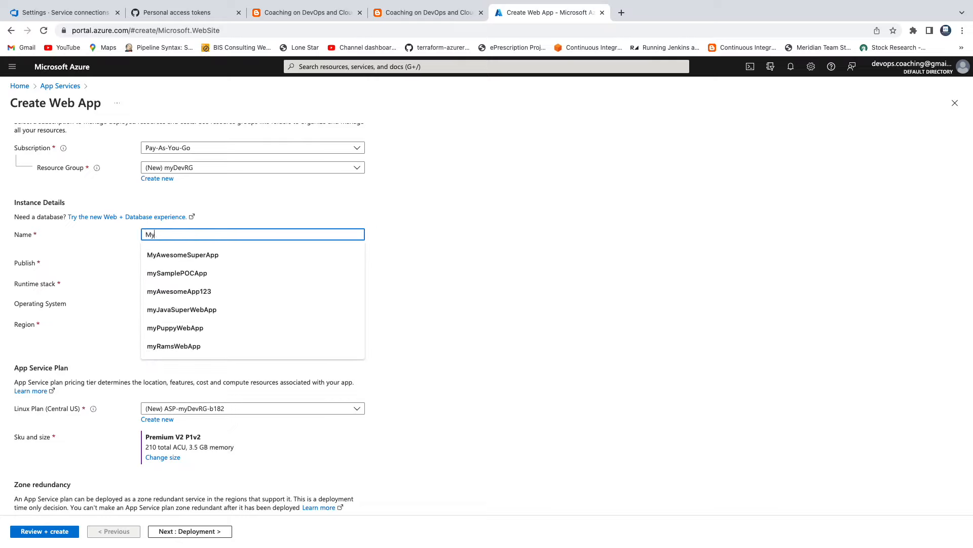
pyautogui.write('Awesome')
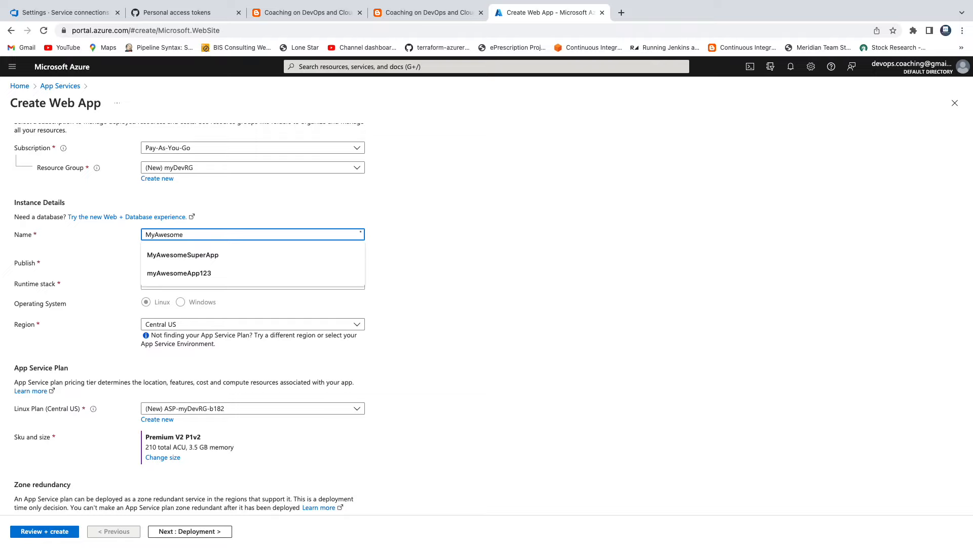
pyautogui.write('SuperWebApp')
pyautogui.click(488, 253)
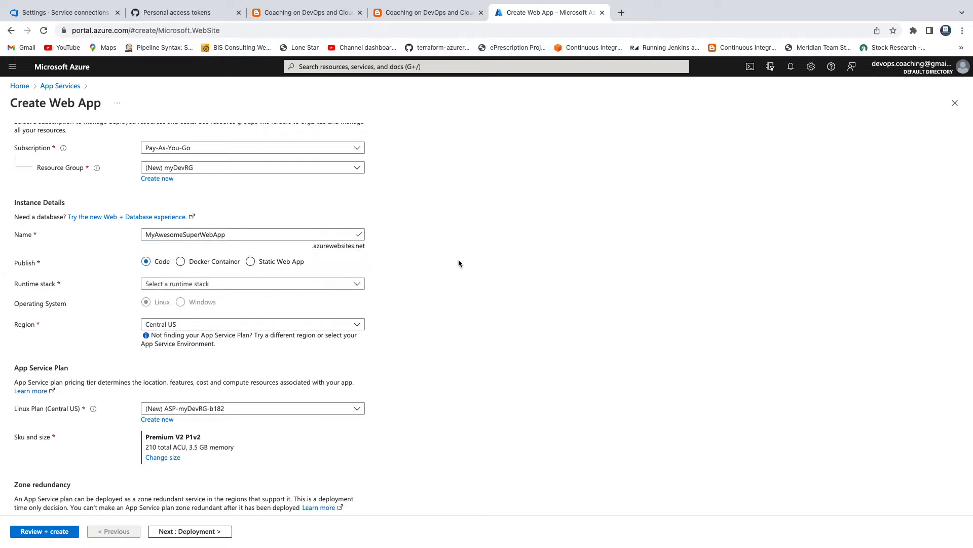
# Try Mywebapp as the web app's name and put MyAwesomeSuperWebApp back
pyautogui.doubleClick(266, 235)
pyautogui.press('super+c')
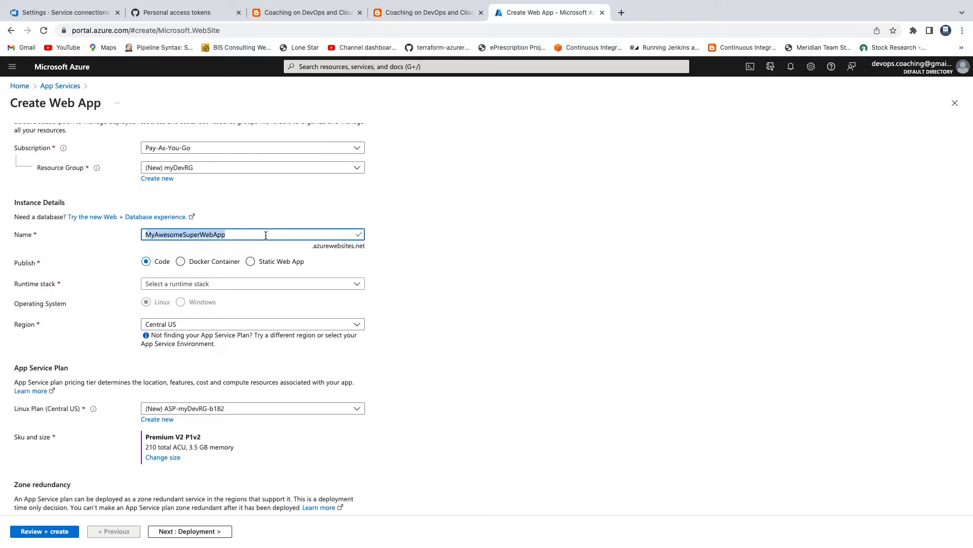
pyautogui.write('Mye')
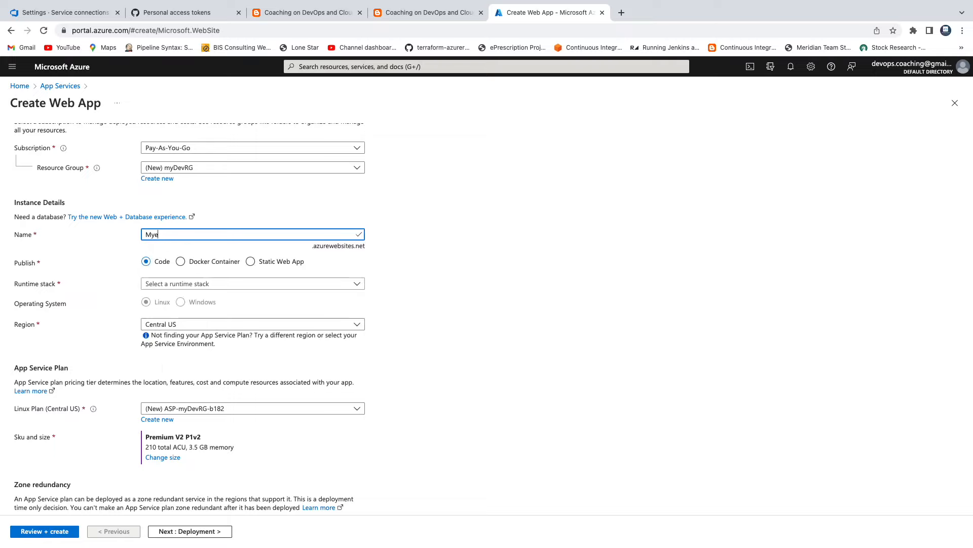
pyautogui.press('BackSpace')
pyautogui.write('webapp')
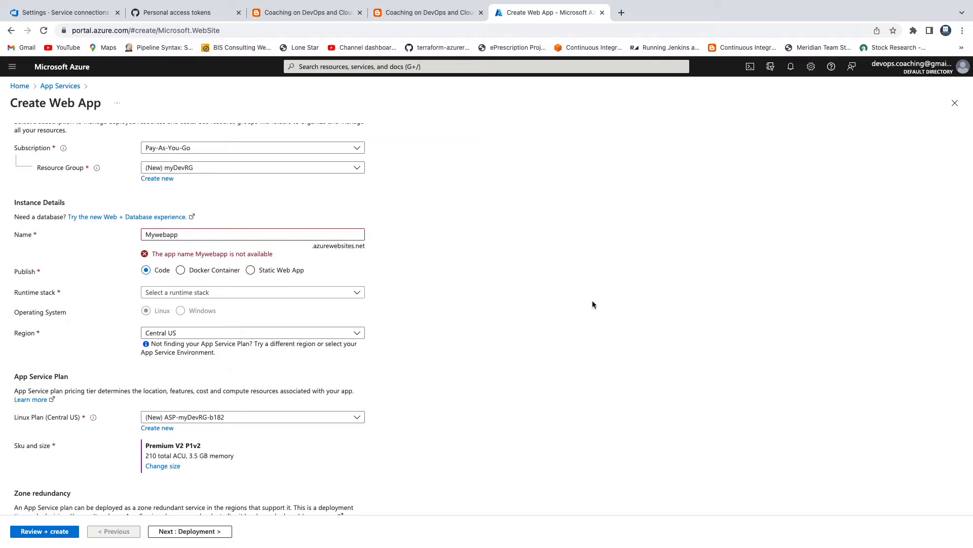
pyautogui.click(237, 256)
pyautogui.doubleClick(204, 232)
pyautogui.press('super+v')
pyautogui.click(523, 251)
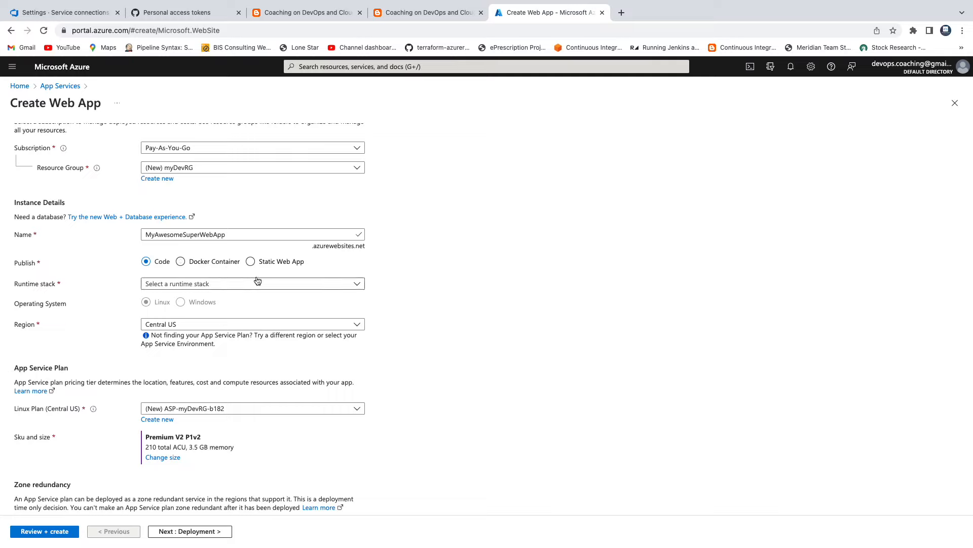
# Set the runtime stack to Java 11 and the Java web server stack to Apache Tomcat 9.0
pyautogui.click(361, 288)
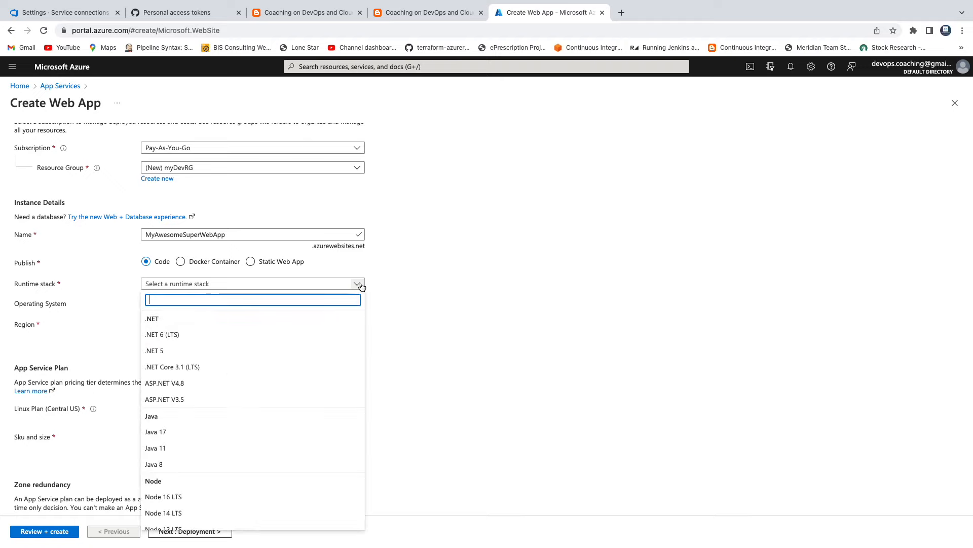
pyautogui.click(197, 448)
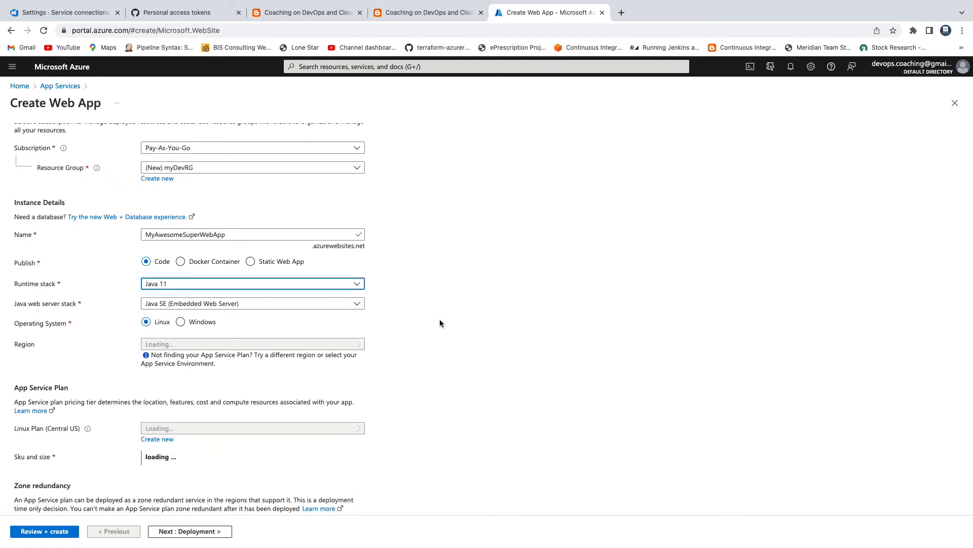
pyautogui.scroll(-2, 440, 319)
pyautogui.click(359, 237)
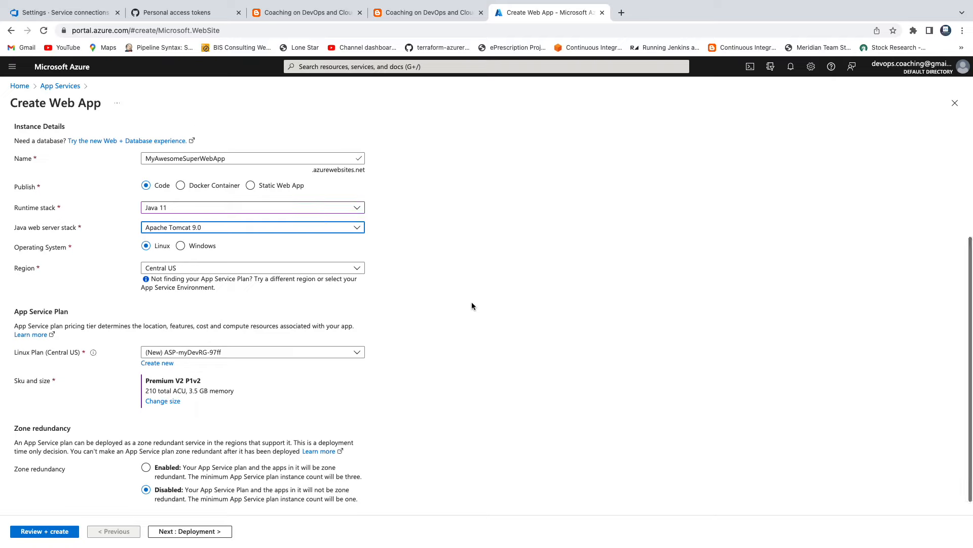
# Change the App Service plan's size to the B1 tier from the Dev / Test pricing options
pyautogui.scroll(-1, 471, 306)
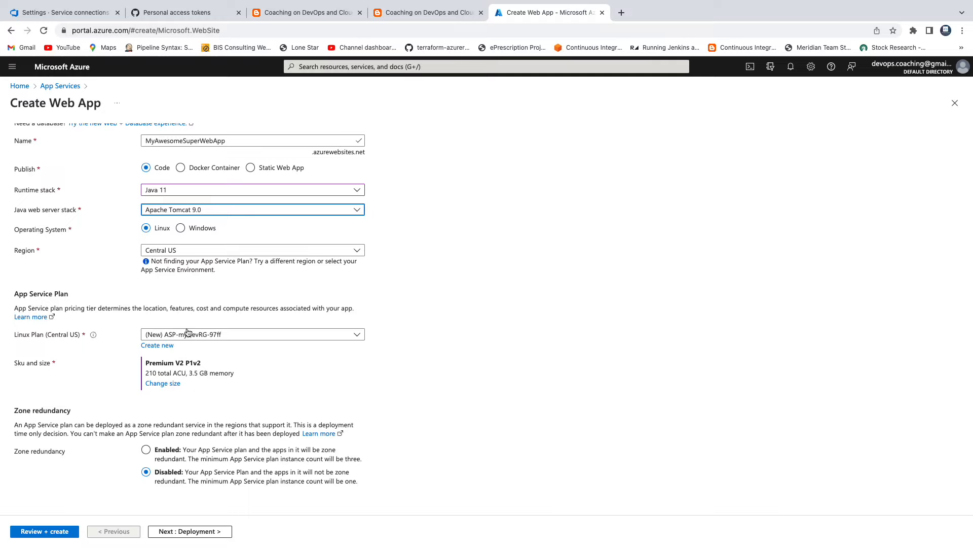
pyautogui.click(275, 367)
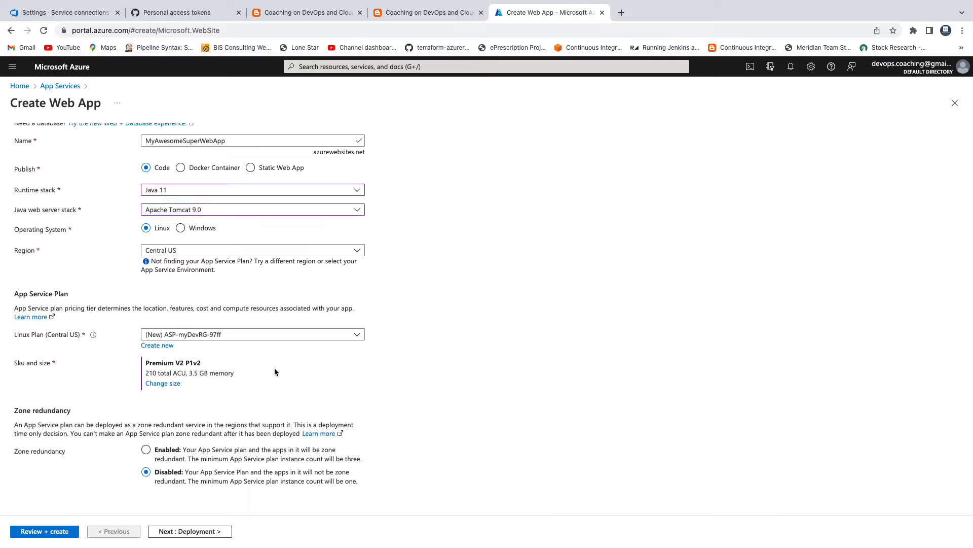
pyautogui.click(162, 383)
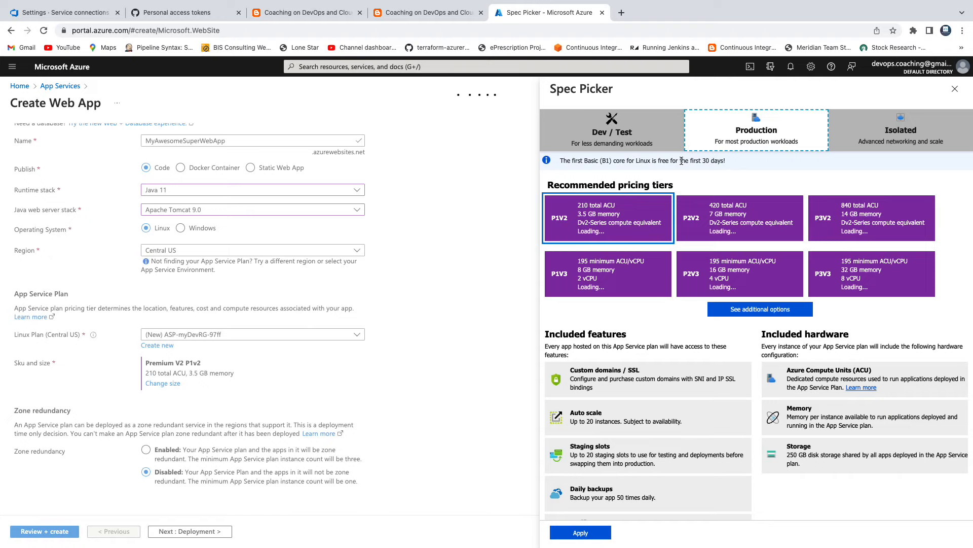
pyautogui.click(615, 138)
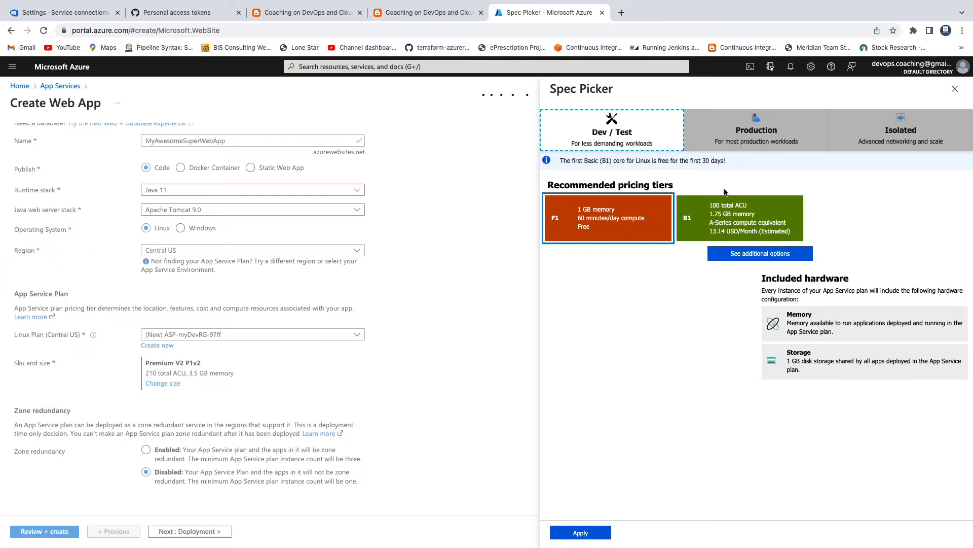
pyautogui.click(716, 222)
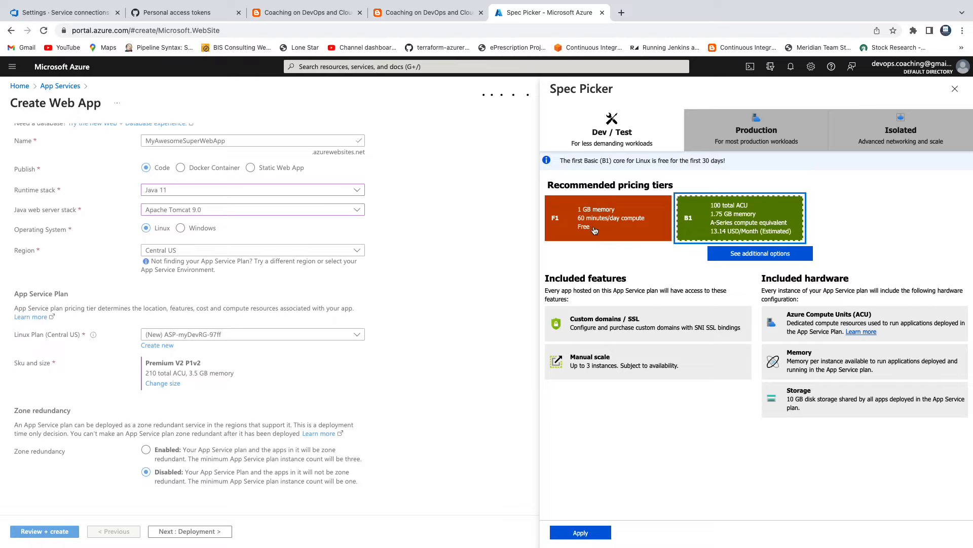
pyautogui.click(596, 536)
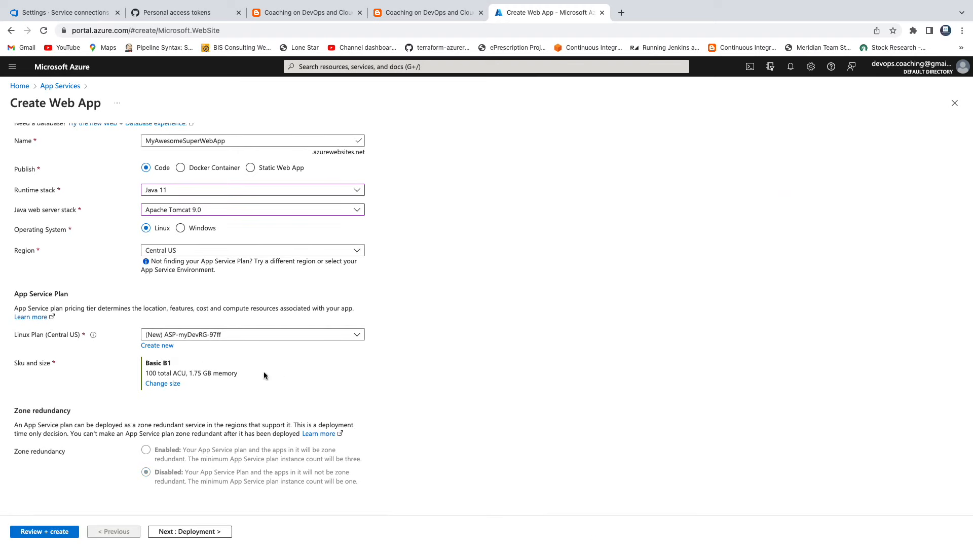
# Check the web app's configuration from resource group to plan size, review the summary, and create the web app
pyautogui.moveTo(189, 371); pyautogui.dragTo(204, 372)
pyautogui.scroll(5, 356, 357)
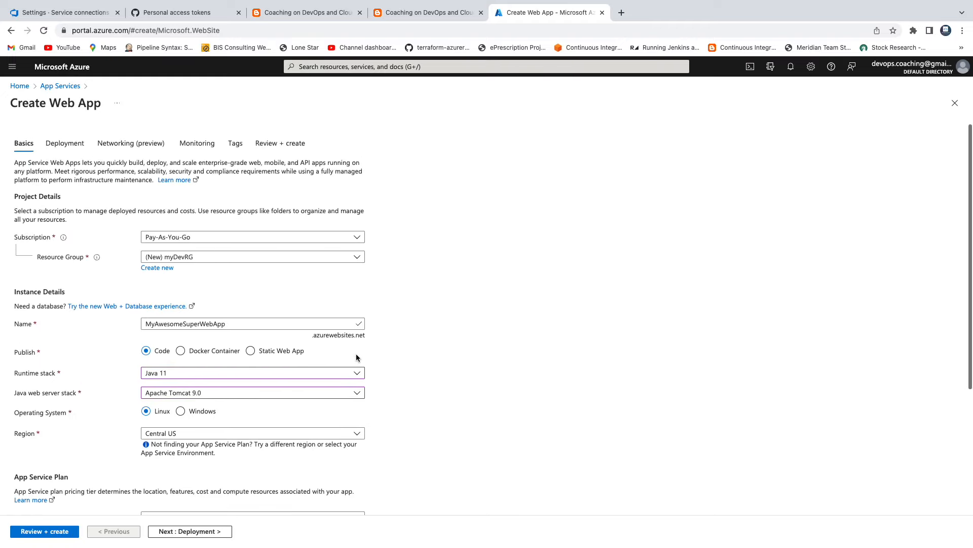
pyautogui.scroll(-1, 357, 358)
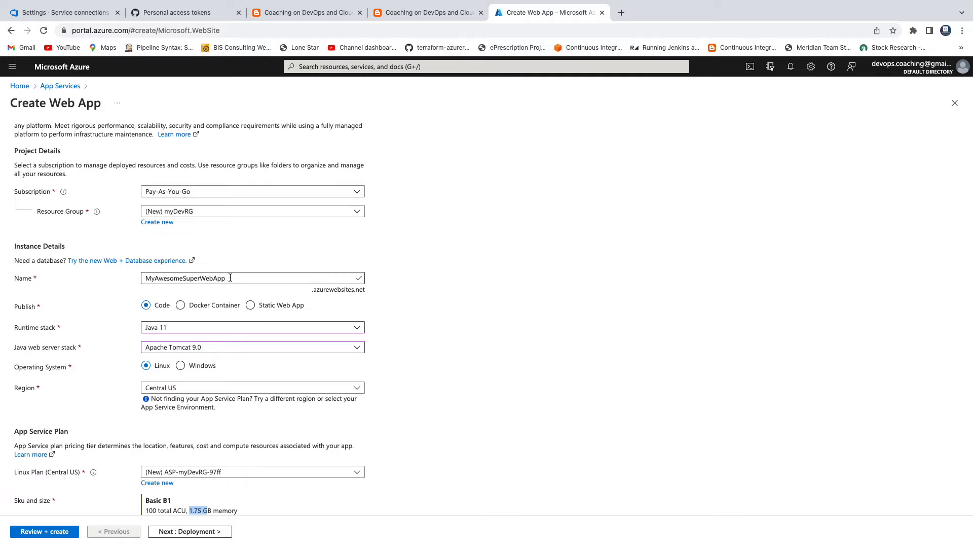
pyautogui.scroll(-1, 230, 277)
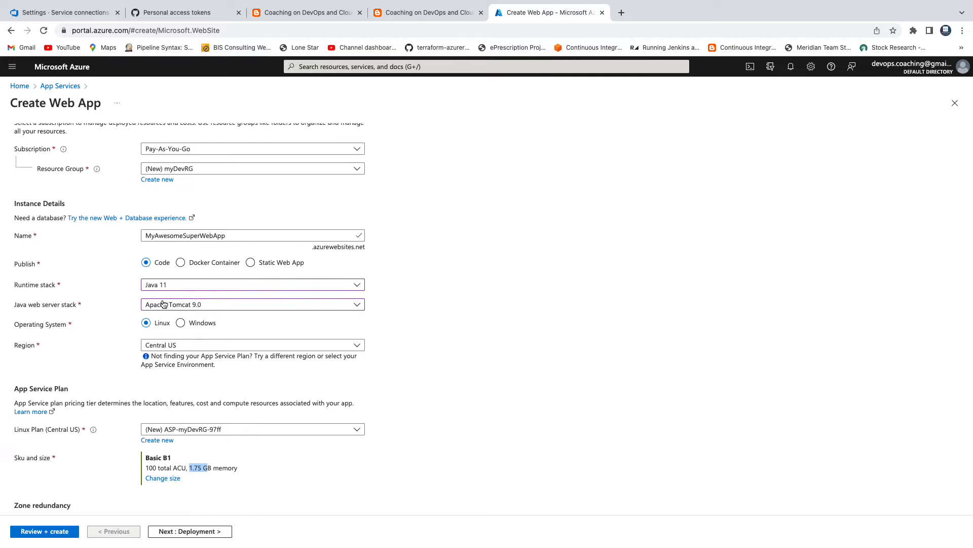
pyautogui.scroll(-2, 243, 312)
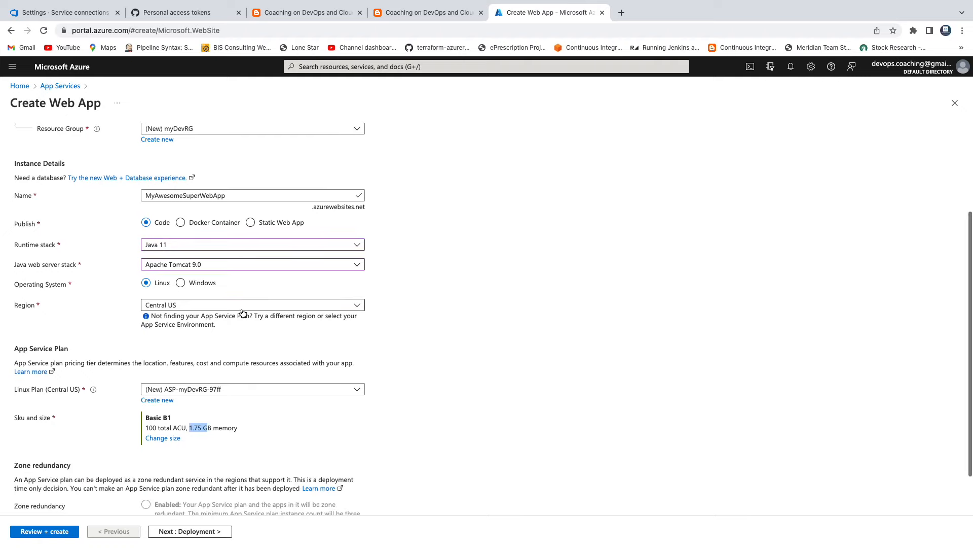
pyautogui.scroll(-1, 245, 306)
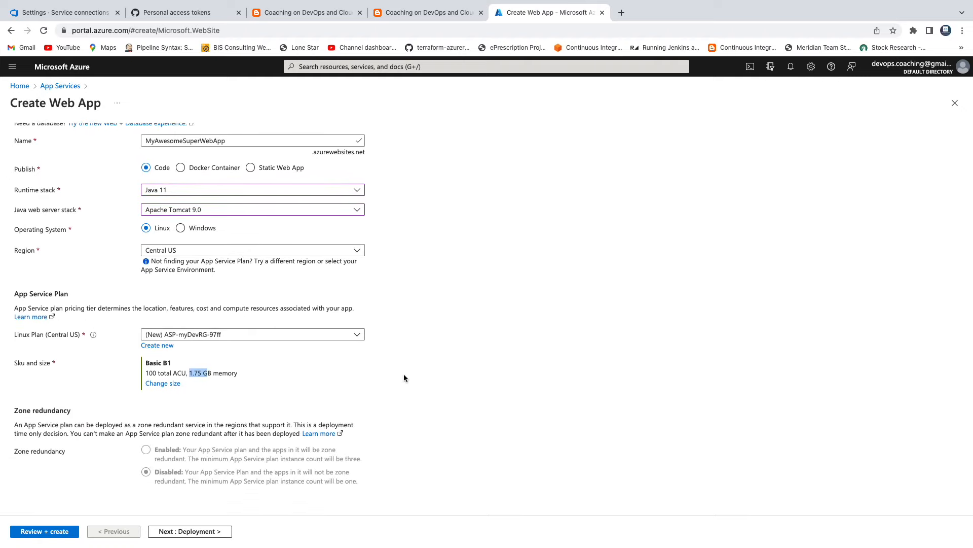
pyautogui.click(56, 532)
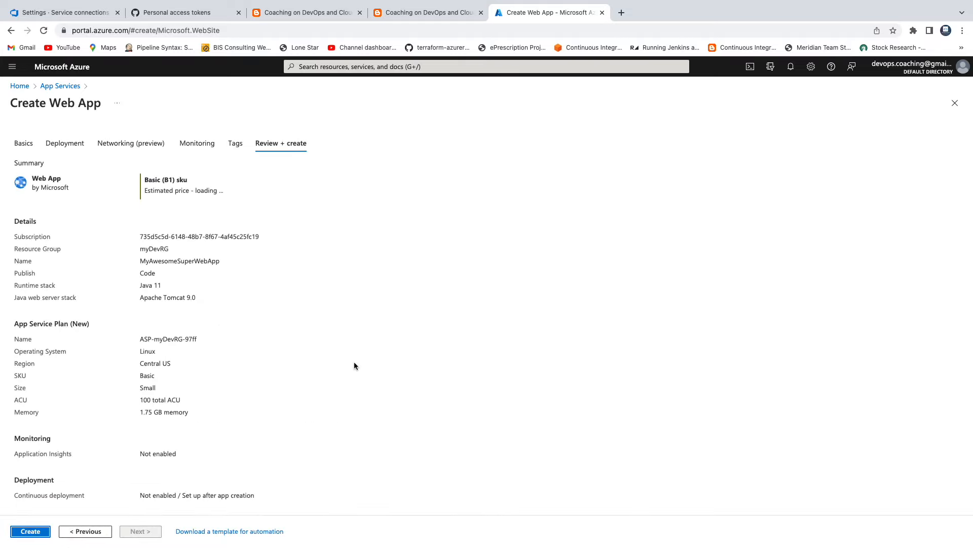
pyautogui.scroll(-1, 354, 365)
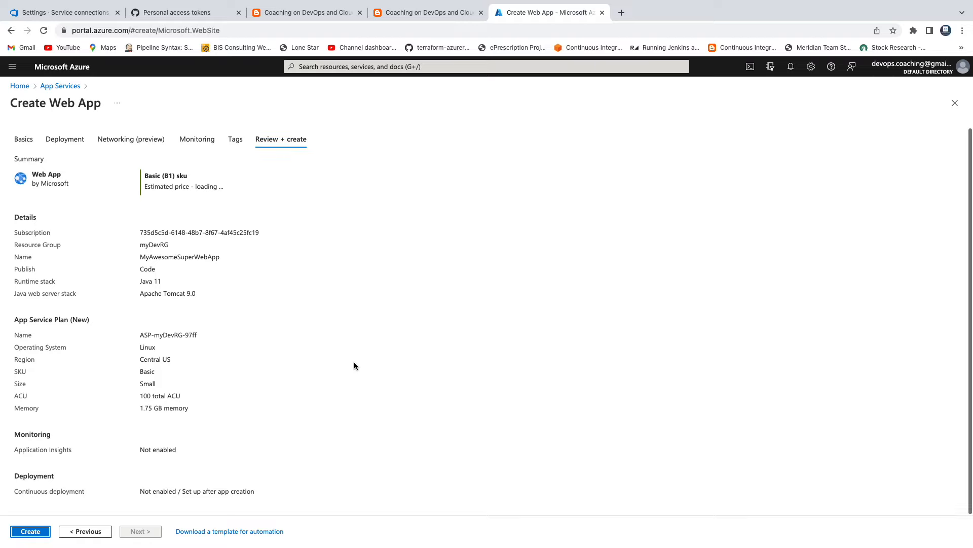
pyautogui.click(32, 531)
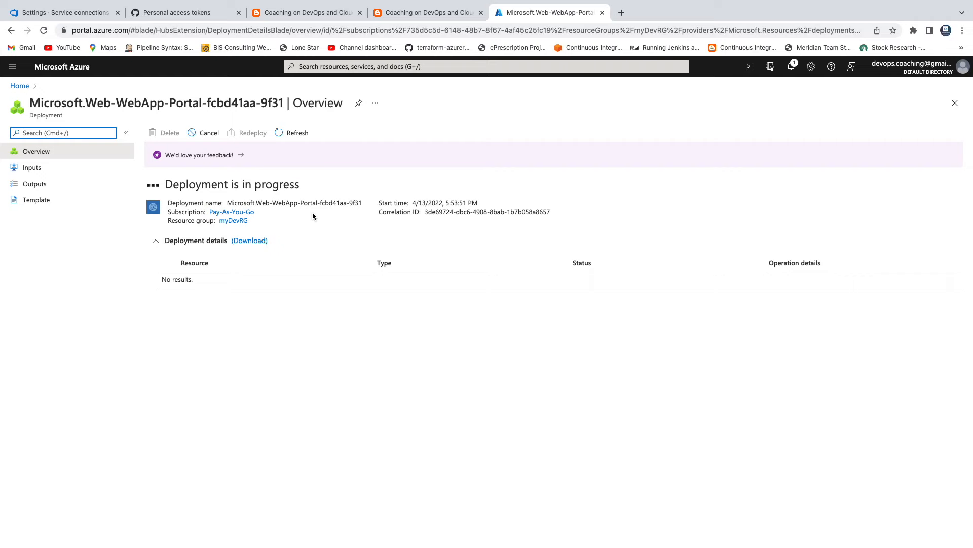
# Close the extra WebApp article, return to the Azure YAML pipeline guide, and examine its GitHub-to-Azure migration diagram enlarged
pyautogui.click(427, 12)
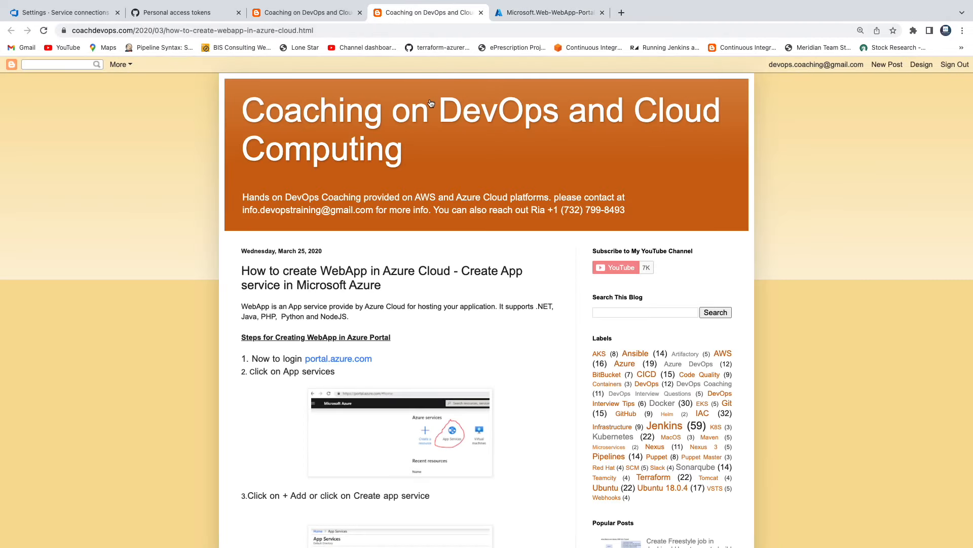
pyautogui.click(481, 12)
pyautogui.click(314, 12)
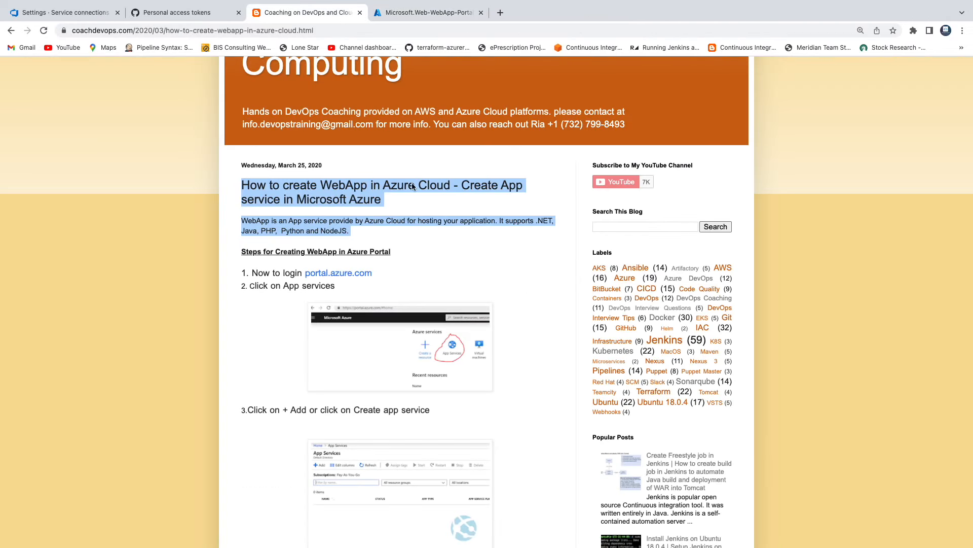
pyautogui.scroll(3, 459, 233)
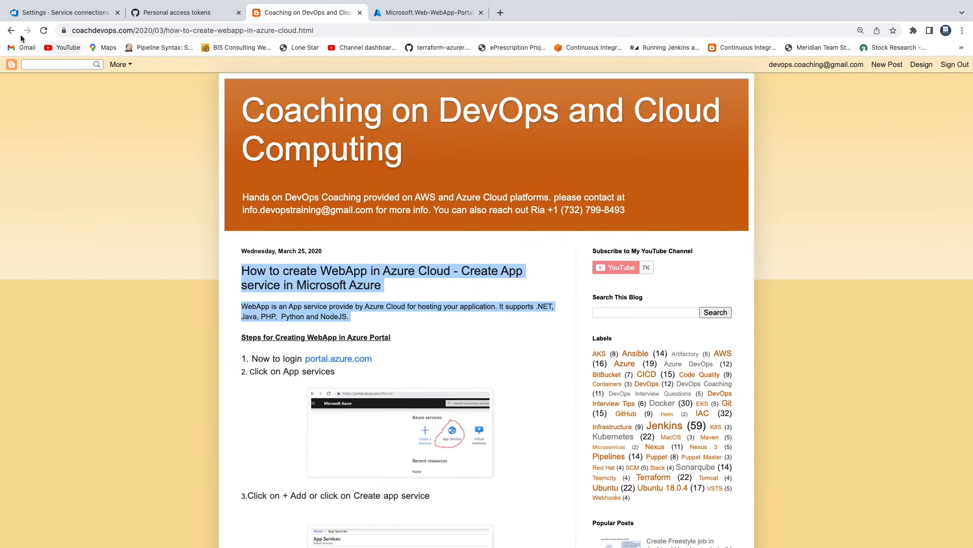
pyautogui.click(12, 30)
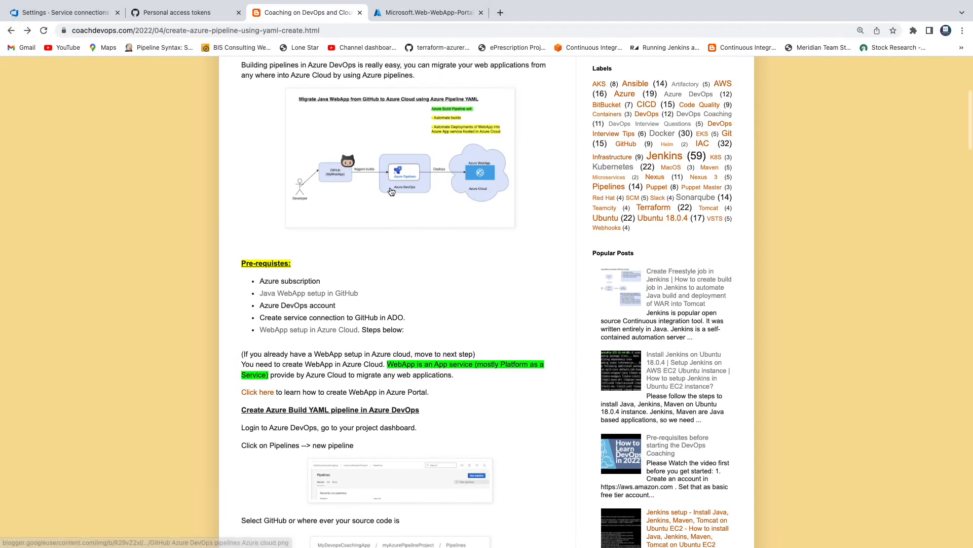
pyautogui.click(485, 210)
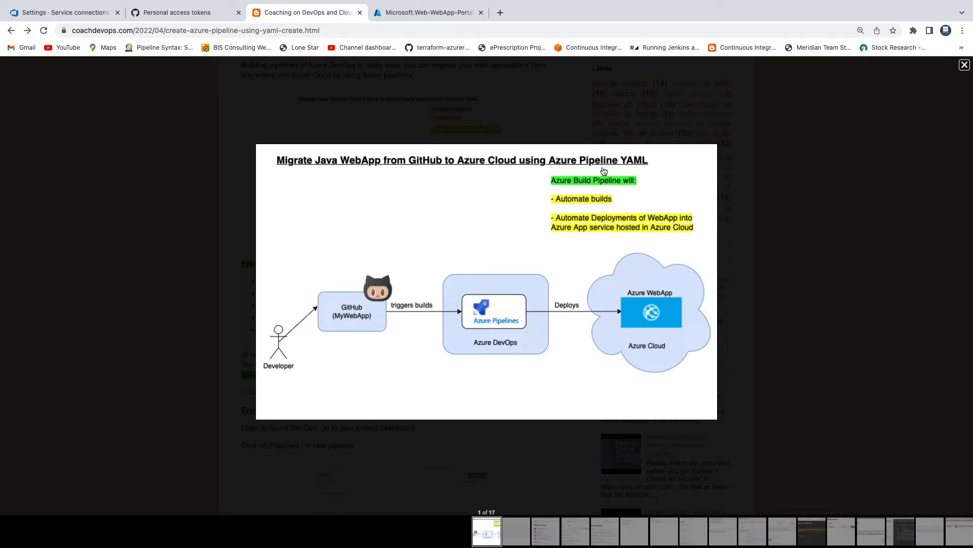
pyautogui.click(966, 67)
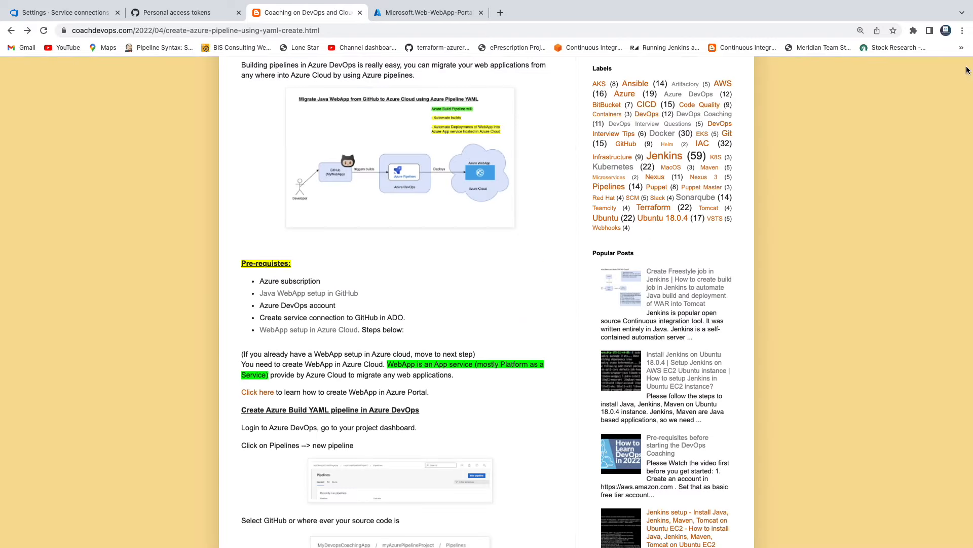
# Check the web app's deployment status in the Azure portal and open the MyAwesomeSuperWebApp resource from the portal home page
pyautogui.click(436, 13)
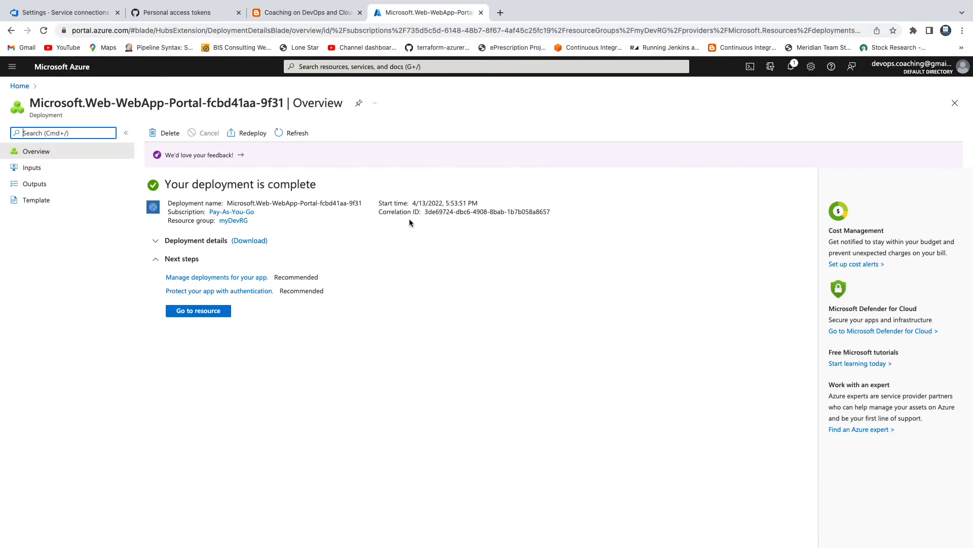
pyautogui.moveTo(165, 184); pyautogui.dragTo(274, 185)
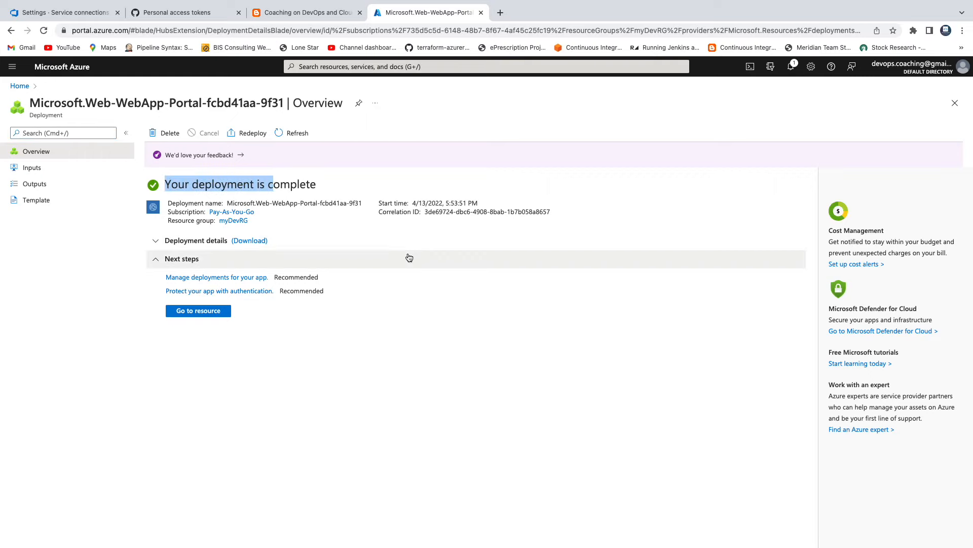
pyautogui.click(20, 88)
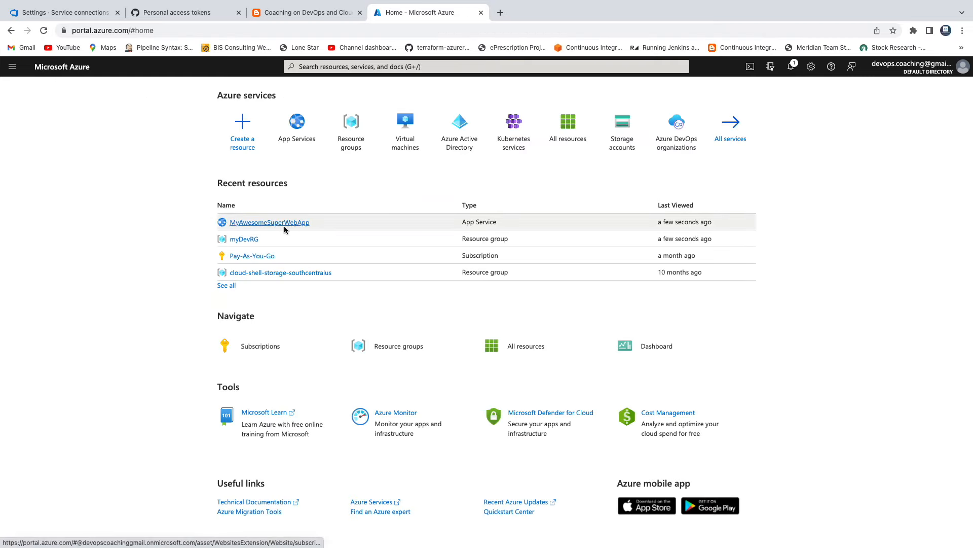
pyautogui.moveTo(282, 226)
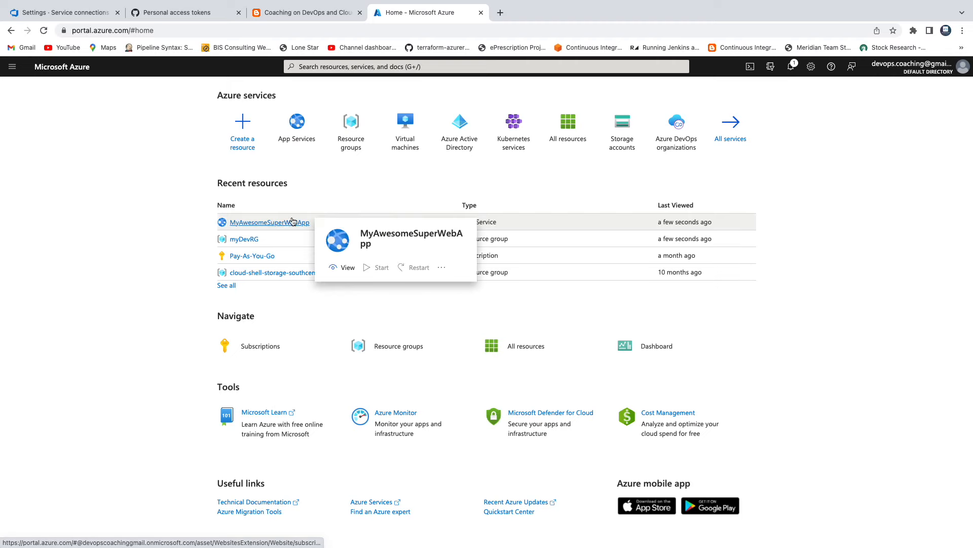
pyautogui.click(277, 226)
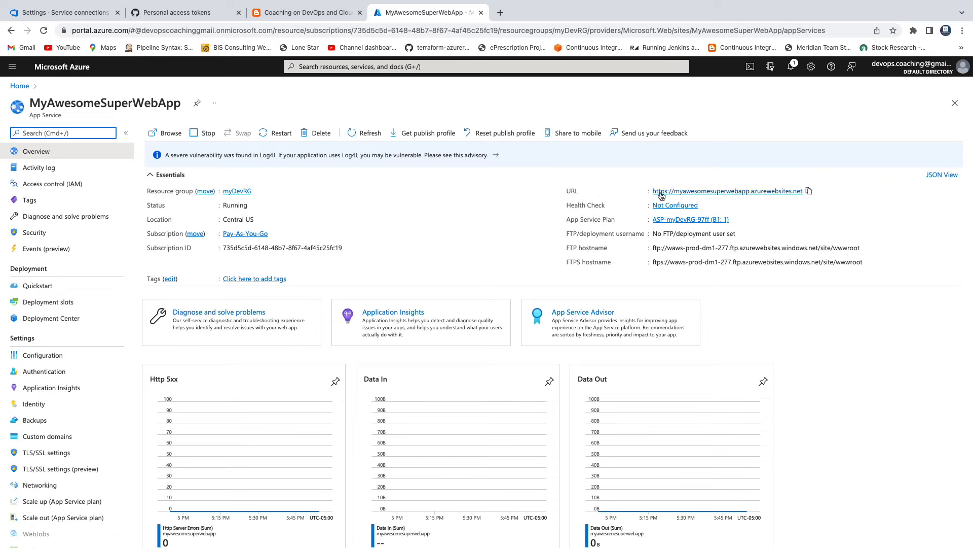
# Browse to the web app's URL and examine its default page, technical information and connection security
pyautogui.click(781, 193)
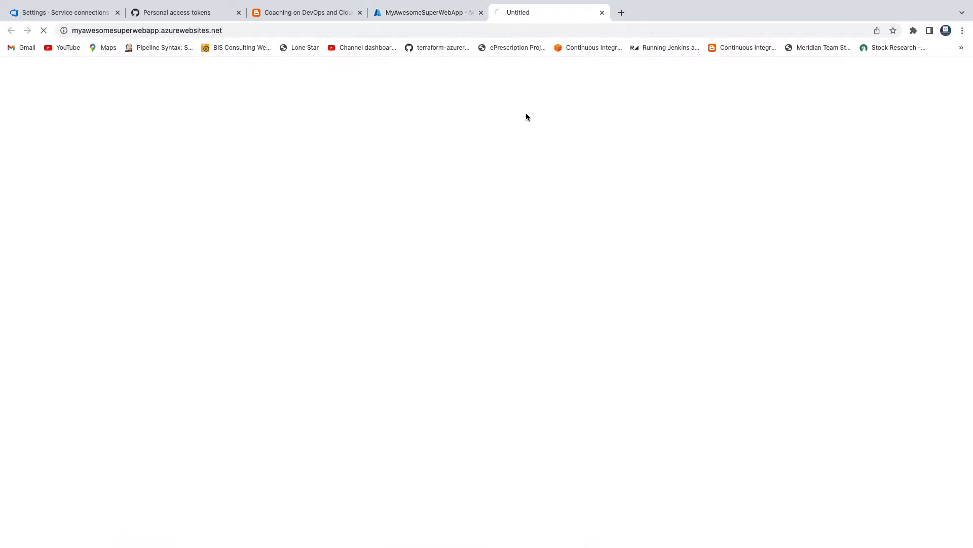
pyautogui.click(261, 31)
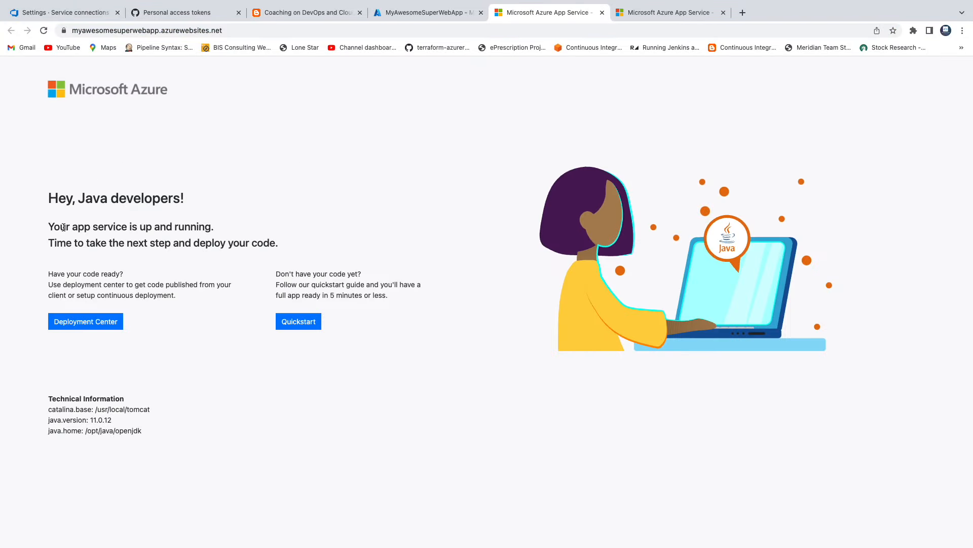
pyautogui.moveTo(49, 227); pyautogui.dragTo(226, 230)
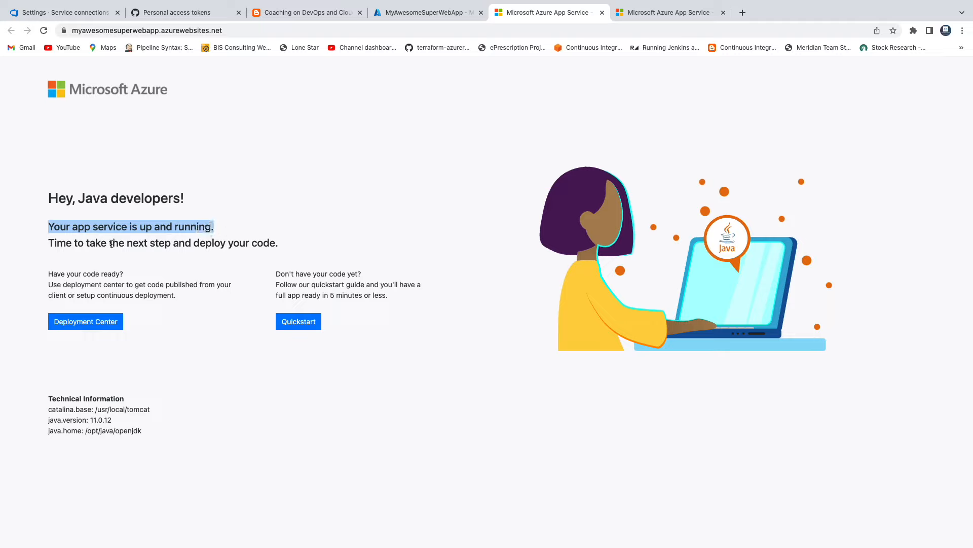
pyautogui.moveTo(111, 244); pyautogui.dragTo(219, 244)
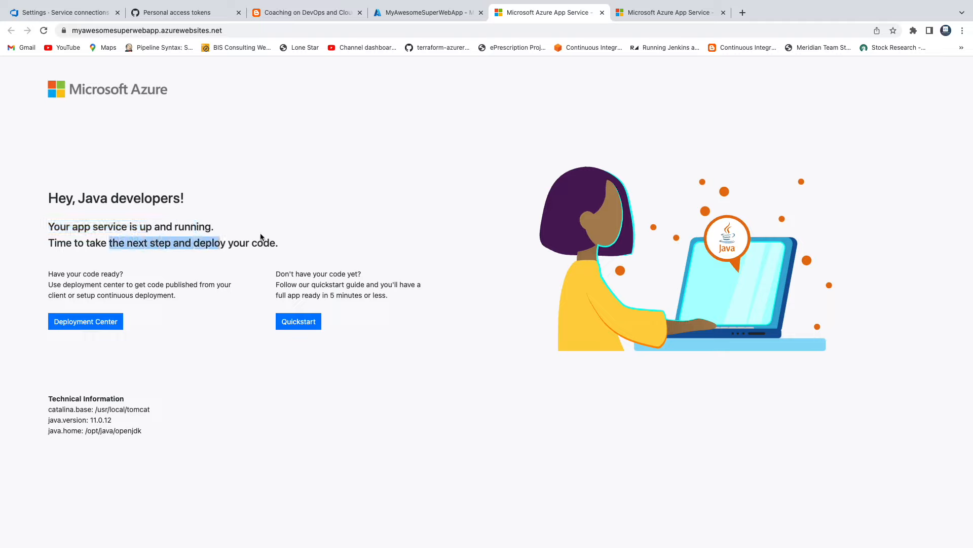
pyautogui.moveTo(151, 430); pyautogui.dragTo(43, 414)
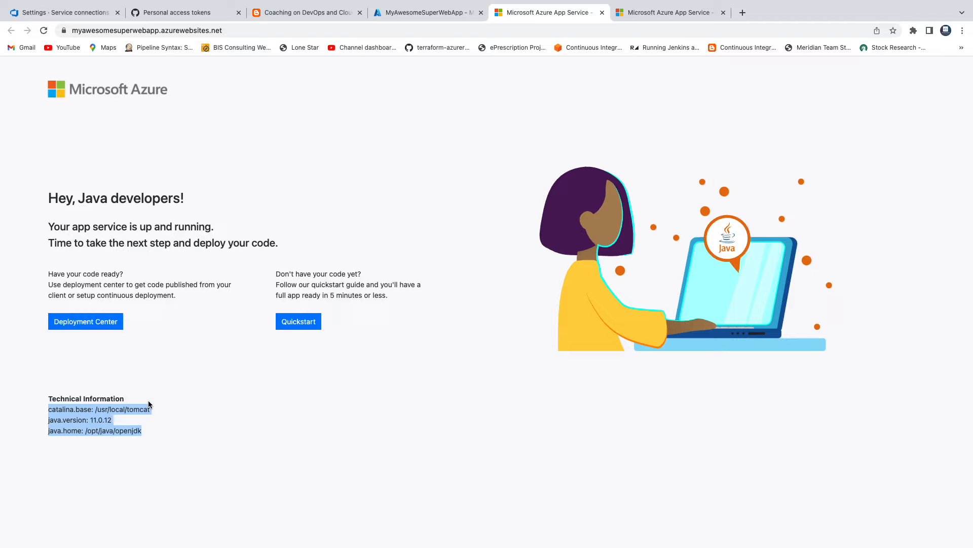
pyautogui.click(210, 385)
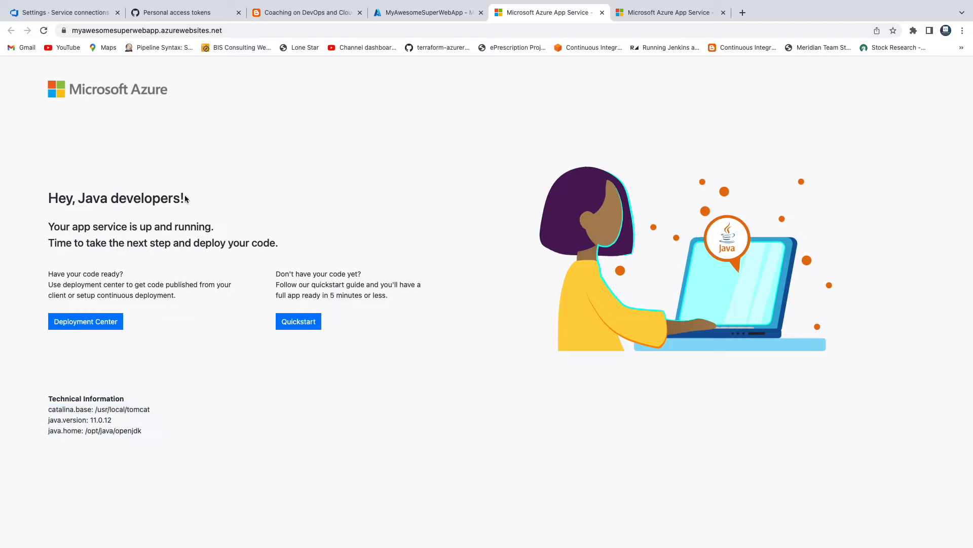
pyautogui.click(239, 31)
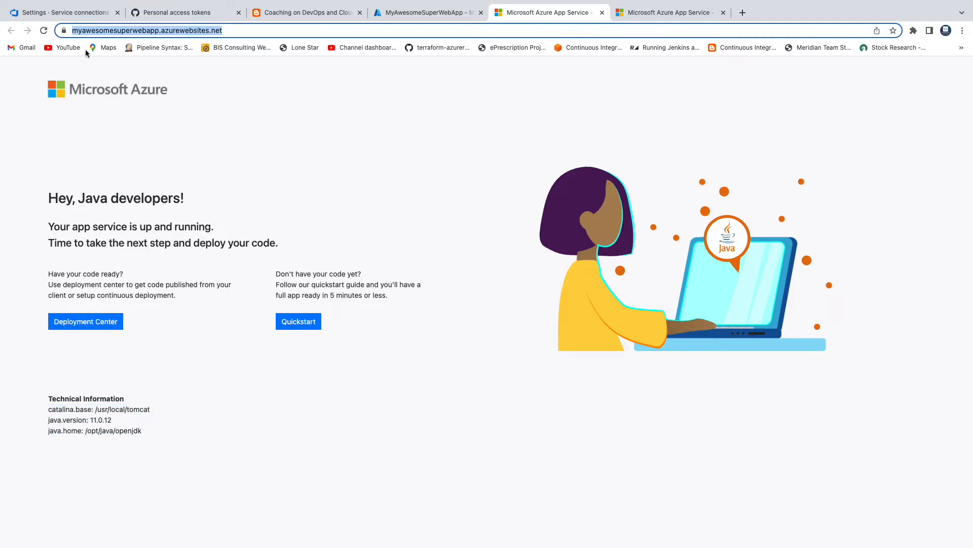
pyautogui.click(65, 31)
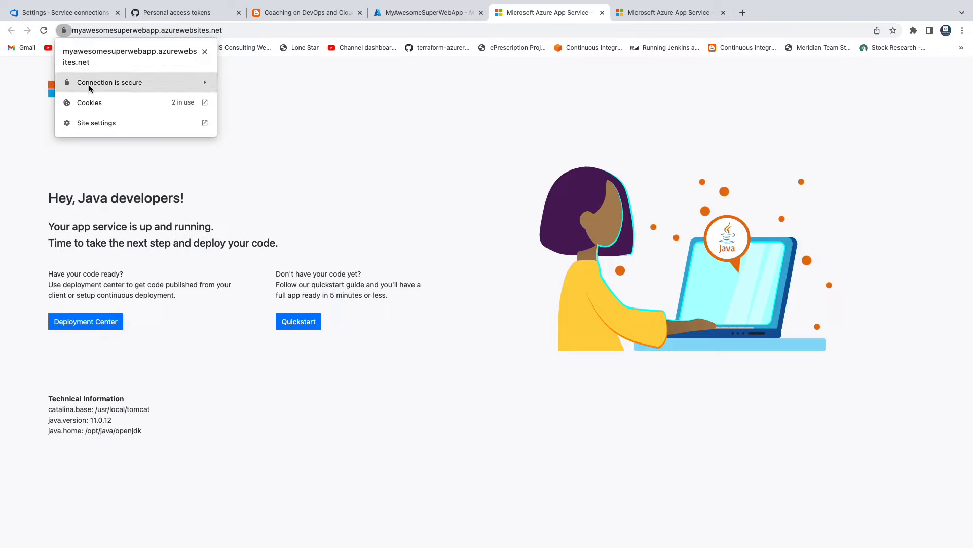
pyautogui.click(389, 120)
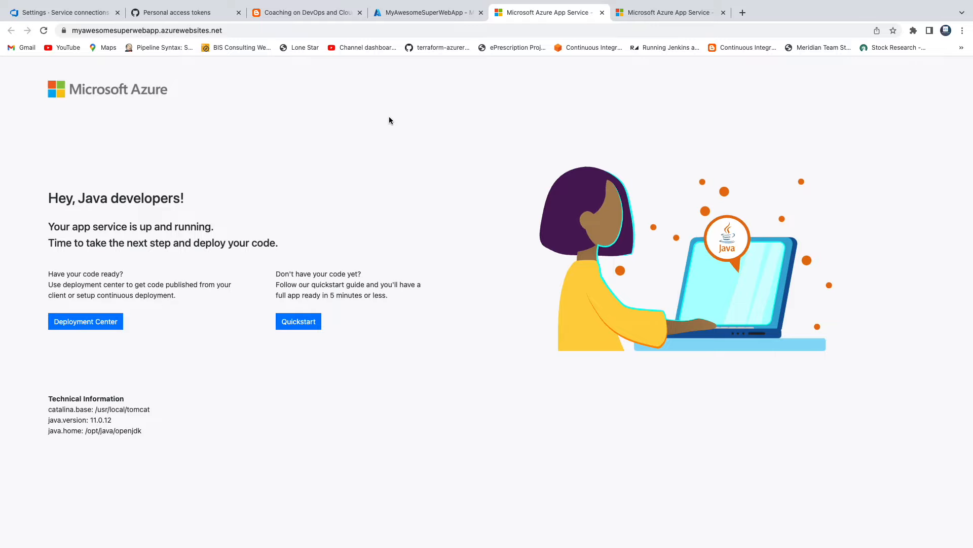
# Open the myCowboysProject summary in Azure DevOps, and read the guide's section on creating the Azure build YAML pipeline
pyautogui.click(74, 14)
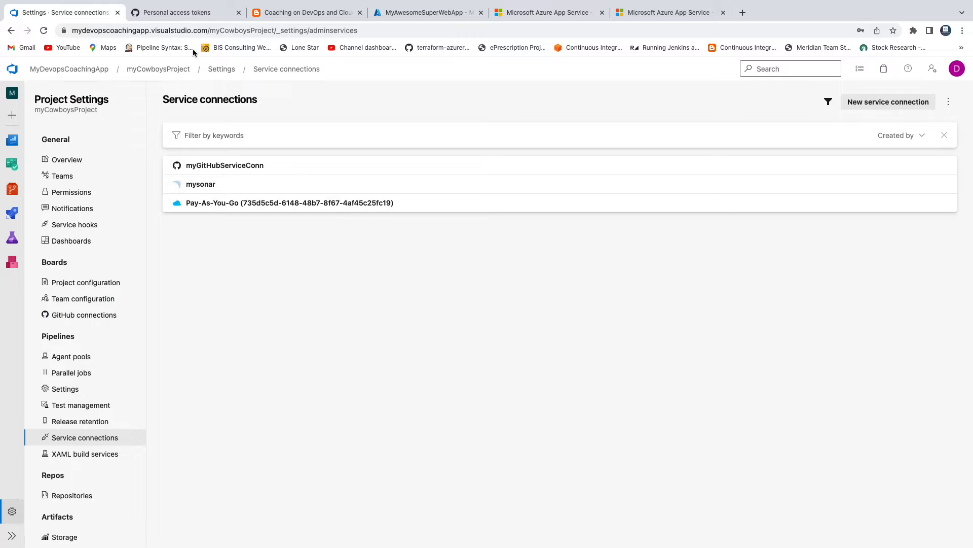
pyautogui.click(175, 71)
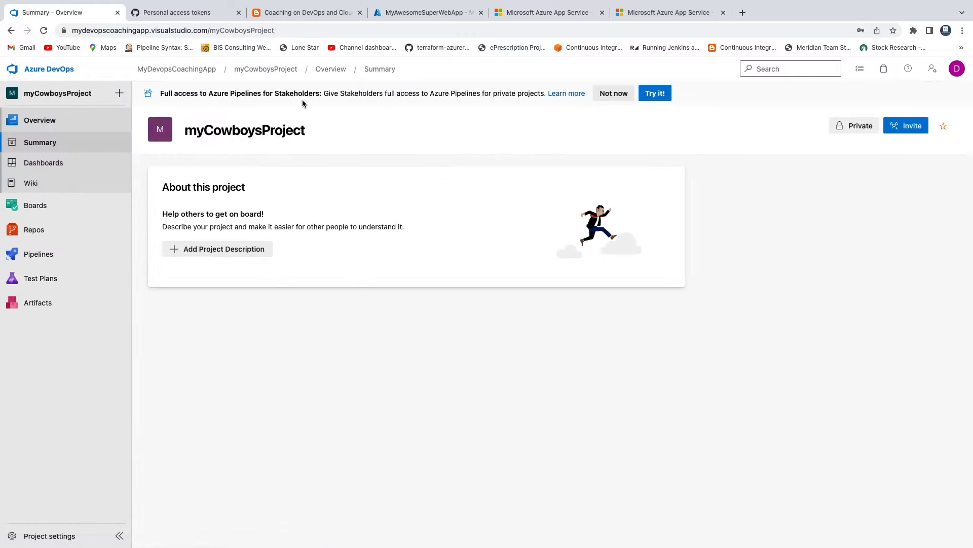
pyautogui.click(304, 13)
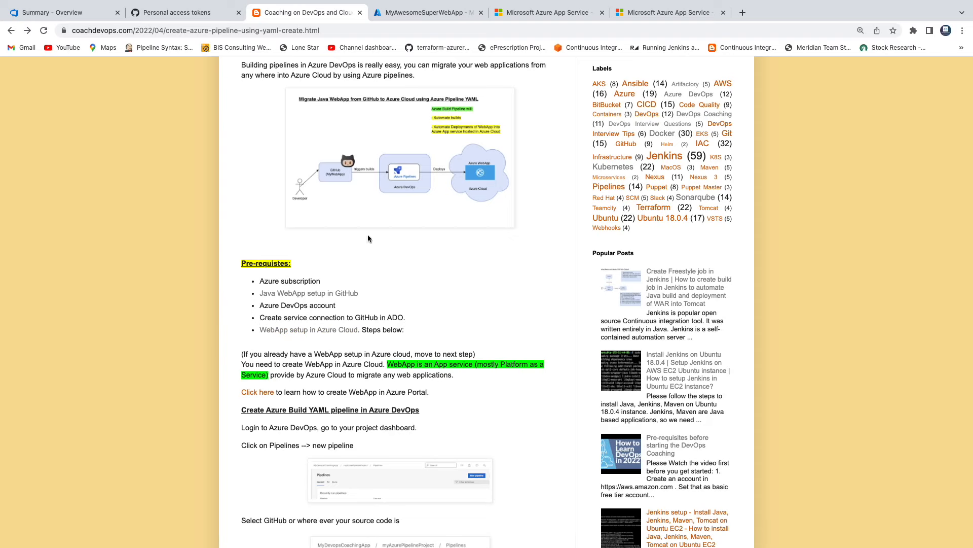
pyautogui.scroll(-3, 434, 298)
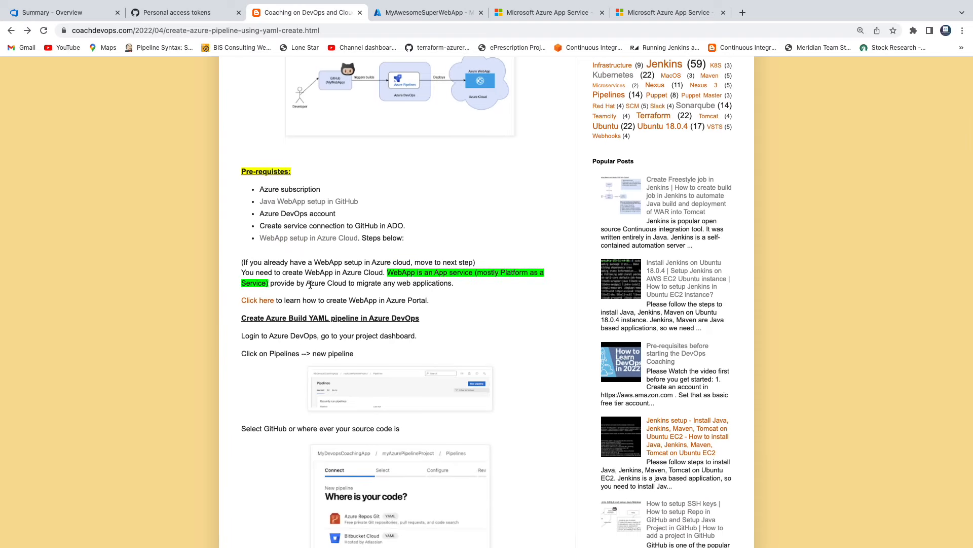
pyautogui.moveTo(251, 319); pyautogui.dragTo(418, 319)
pyautogui.click(480, 310)
pyautogui.scroll(-2, 481, 310)
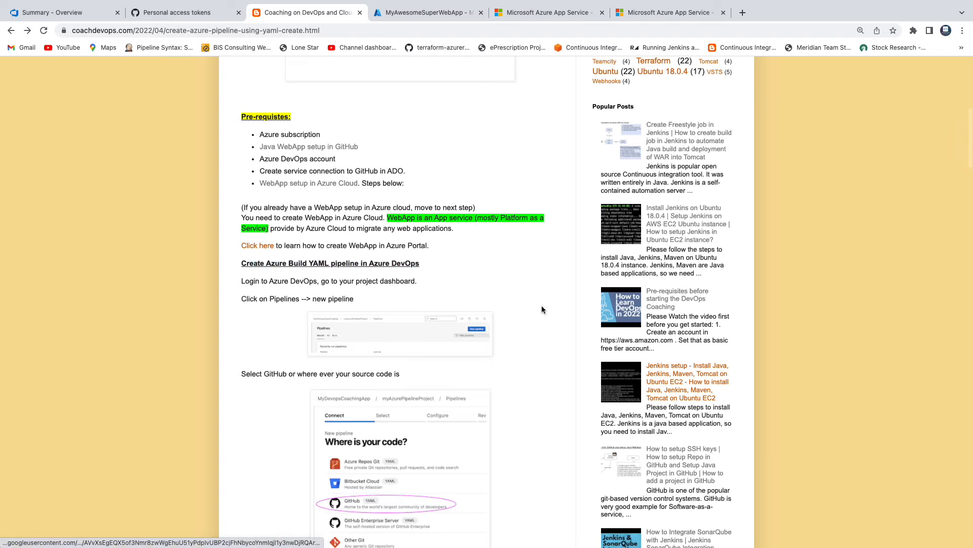
# Start a new pipeline in myCowboysProject in Azure DevOps
pyautogui.click(80, 15)
pyautogui.click(45, 253)
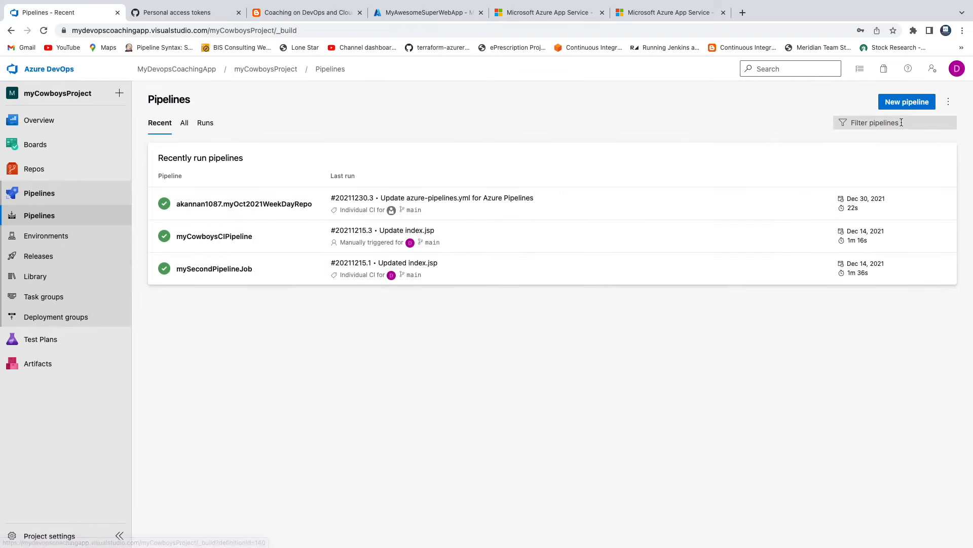
pyautogui.click(917, 103)
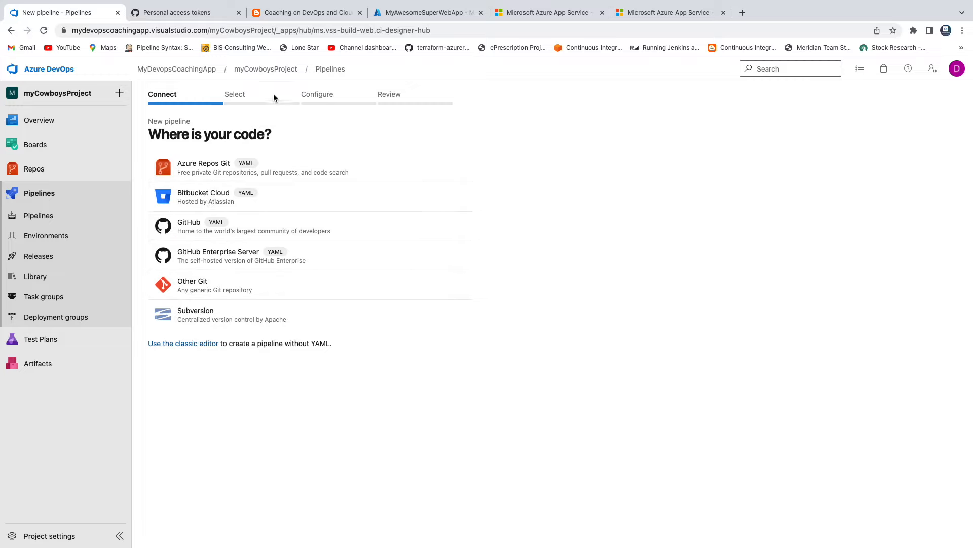
# Go back from GitHub's personal access tokens page to the myApr2022weekendRepo repository page
pyautogui.click(205, 13)
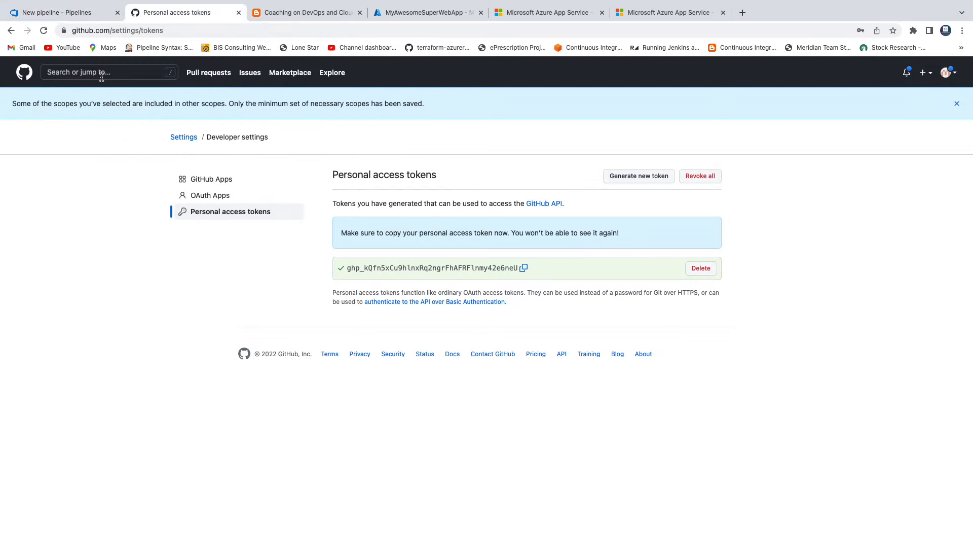
pyautogui.click(11, 31)
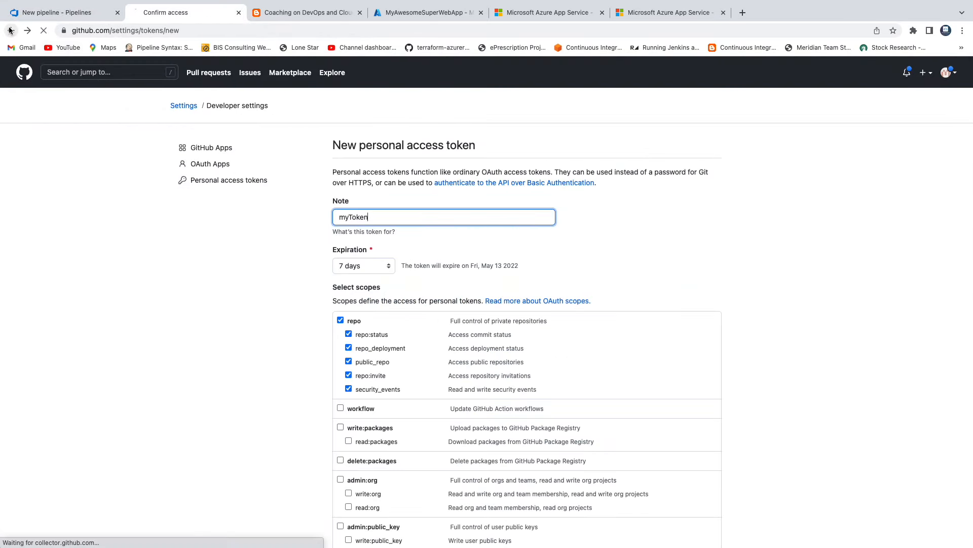
pyautogui.click(10, 31)
pyautogui.click(11, 31)
pyautogui.click(11, 31)
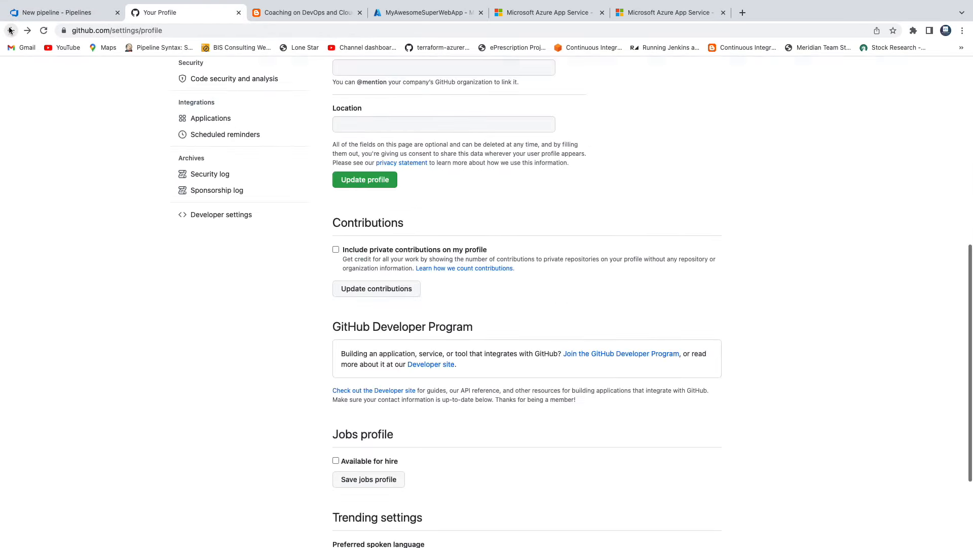
pyautogui.click(10, 31)
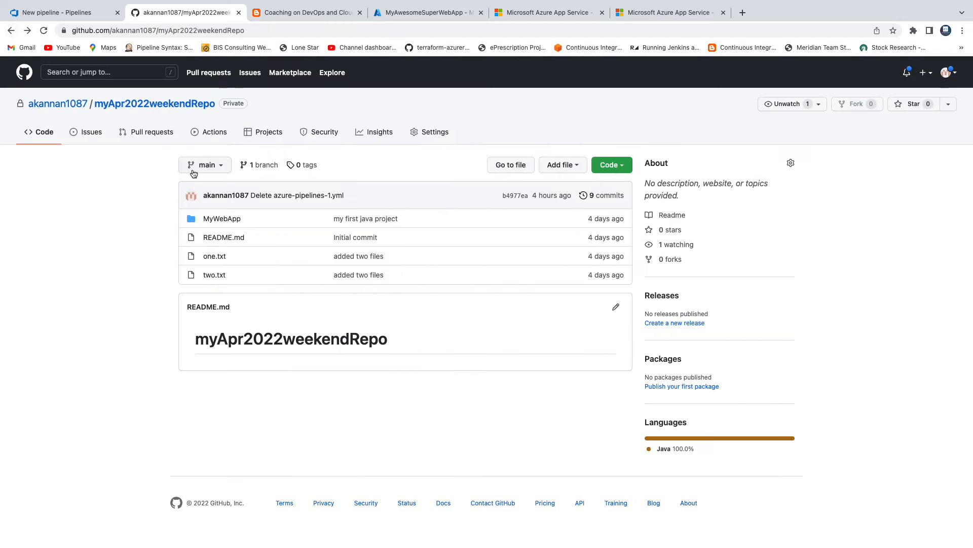
# Choose GitHub as the new pipeline's code source and look through the list of available repositories
pyautogui.click(71, 14)
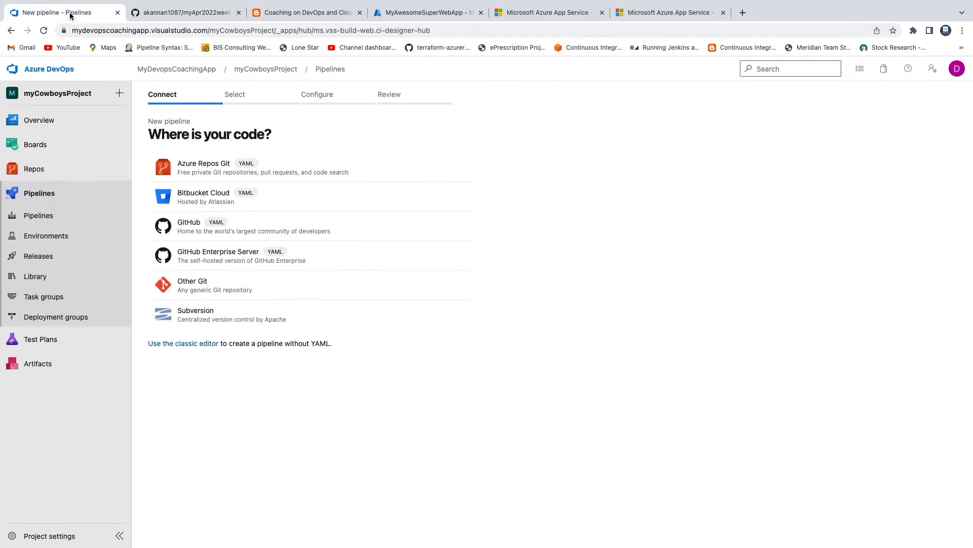
pyautogui.click(194, 231)
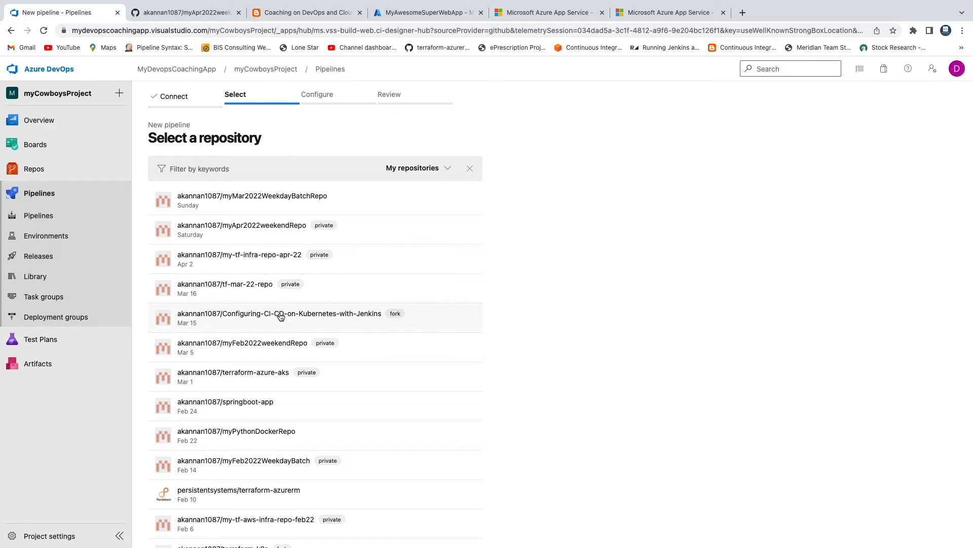
pyautogui.scroll(-3, 280, 316)
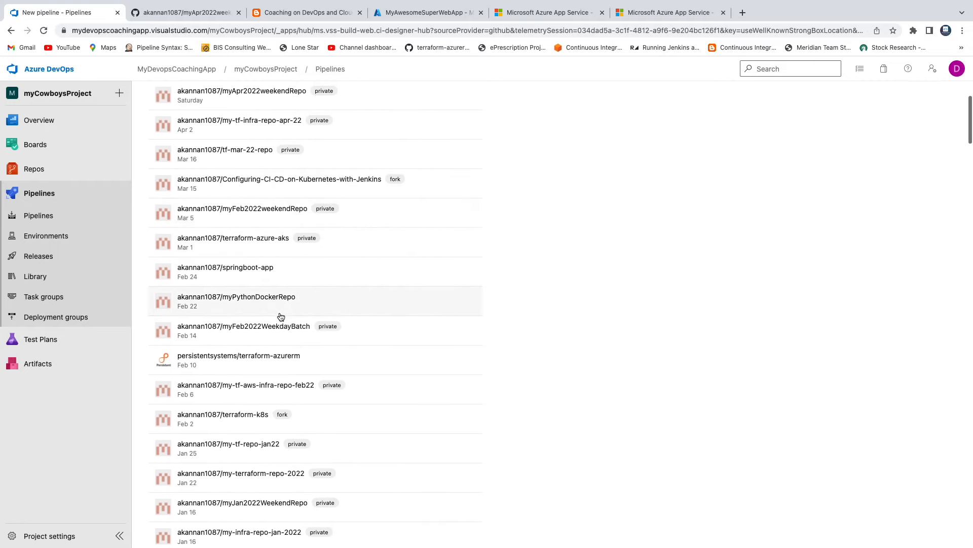
pyautogui.scroll(3, 280, 315)
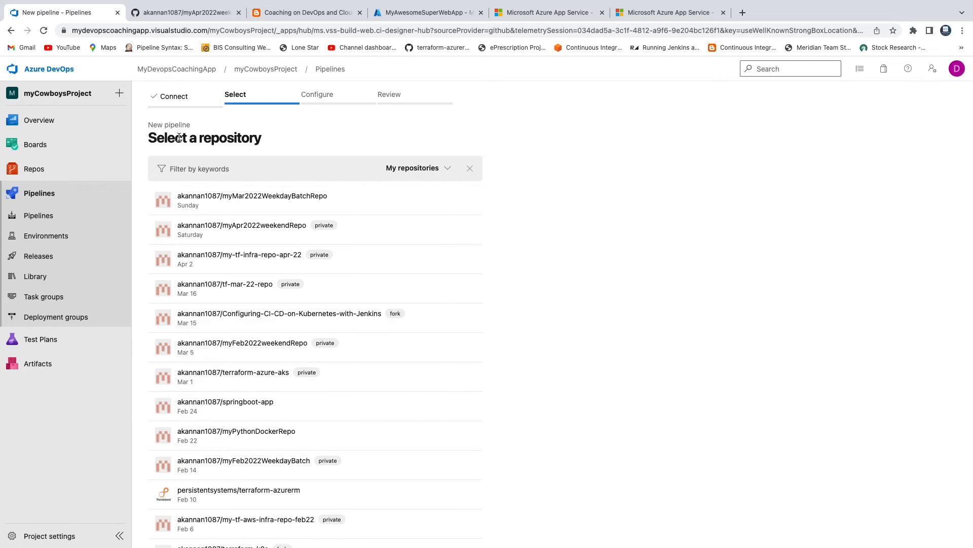
# Copy the repository name from GitHub, filter the pipeline's repositories by myApr2022weekendRepo, and select that repository
pyautogui.click(191, 12)
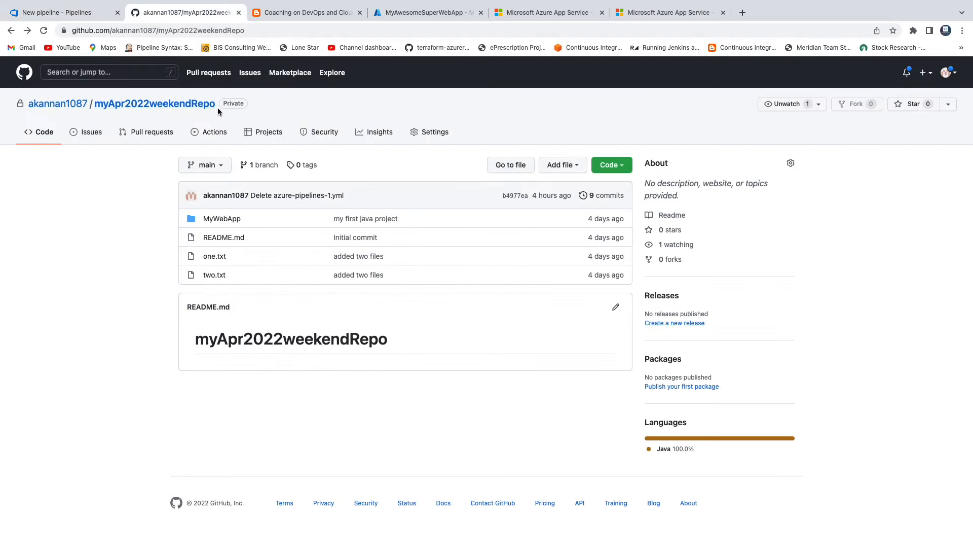
pyautogui.doubleClick(195, 30)
pyautogui.hotkey('ctrl', 'c')
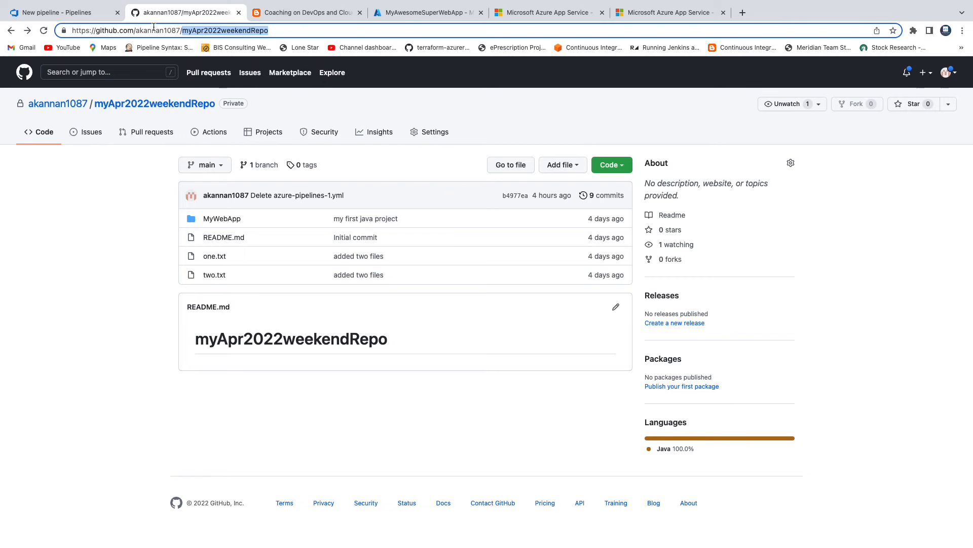
pyautogui.click(71, 12)
pyautogui.click(261, 169)
pyautogui.hotkey('ctrl', 'v')
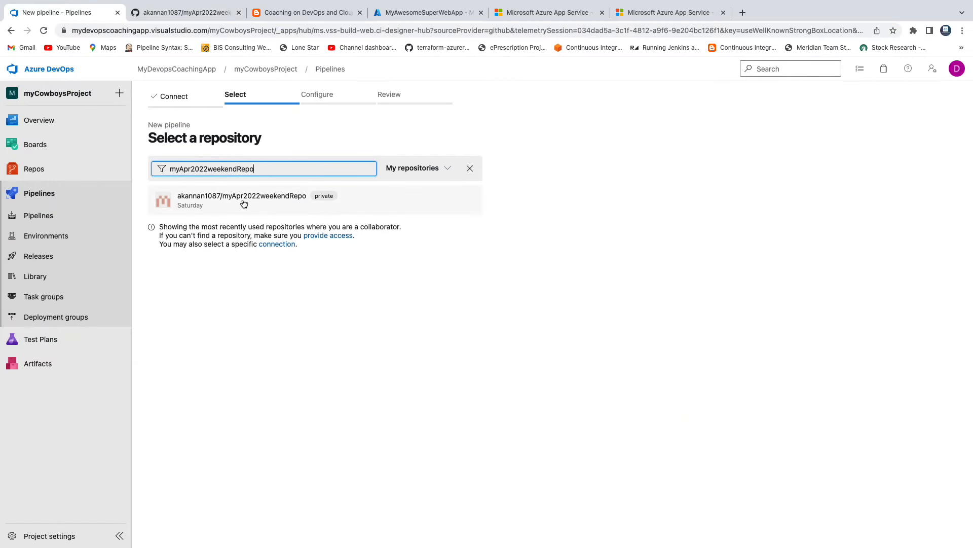
pyautogui.click(241, 200)
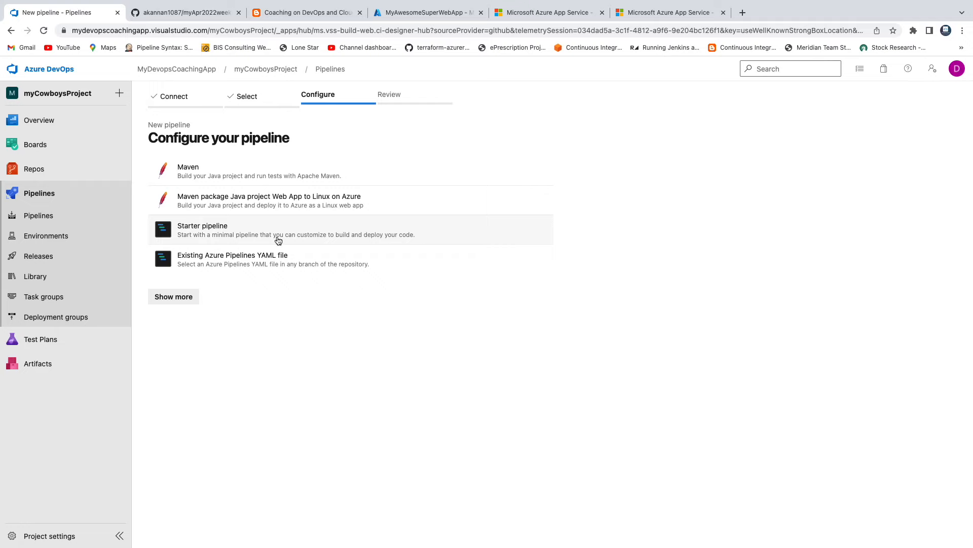
# Choose the Maven package Java project Web App to Linux on Azure template with the Pay-As-You-Go subscription and authorize it through Microsoft sign-in
pyautogui.click(183, 298)
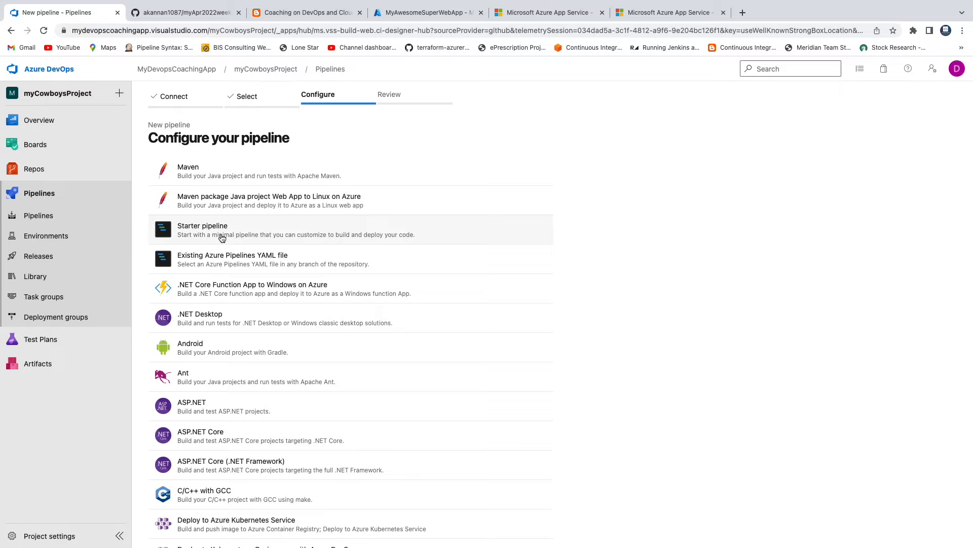
pyautogui.click(241, 205)
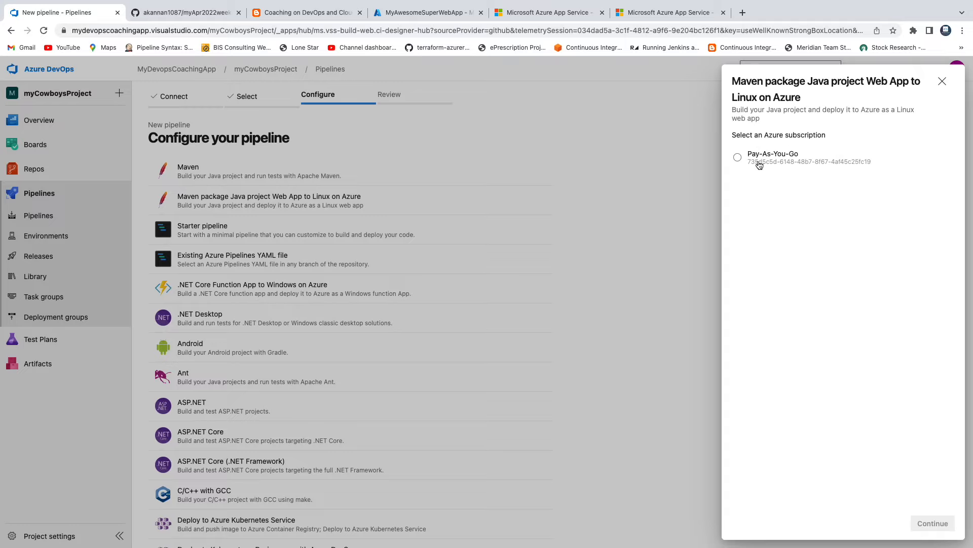
pyautogui.click(739, 157)
pyautogui.click(933, 522)
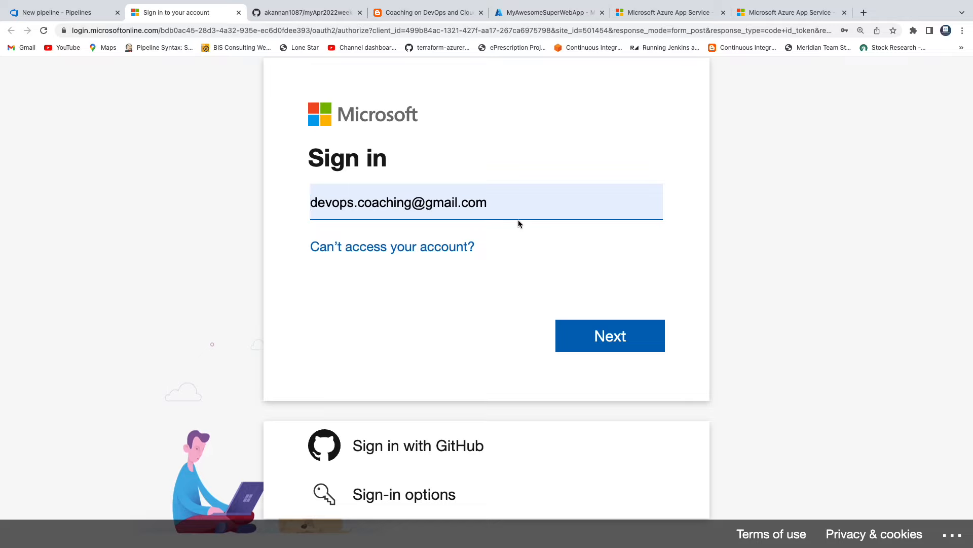
pyautogui.click(609, 336)
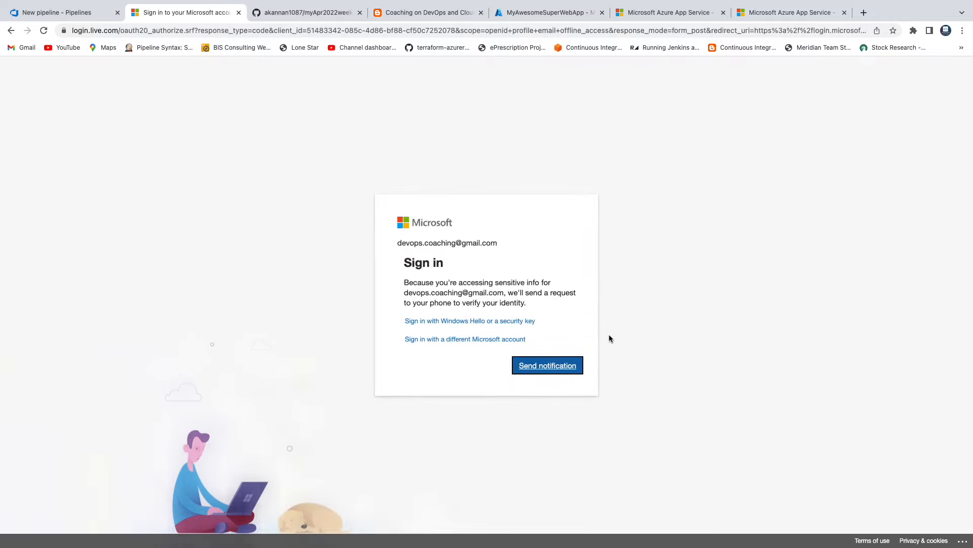
pyautogui.click(548, 372)
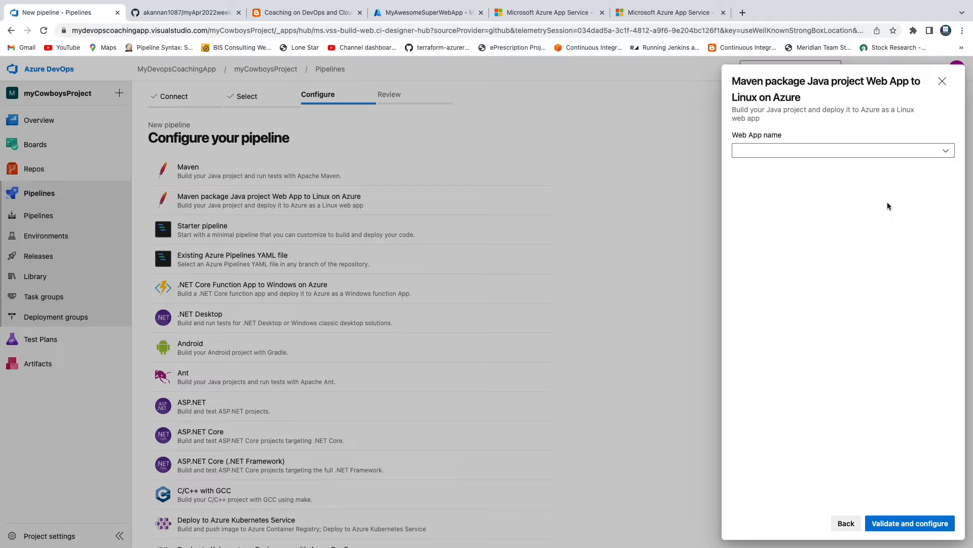
# Set the template's web app to MyAwesomeSuperWebApp, check the Azure portal home page, and validate and configure the pipeline
pyautogui.click(948, 153)
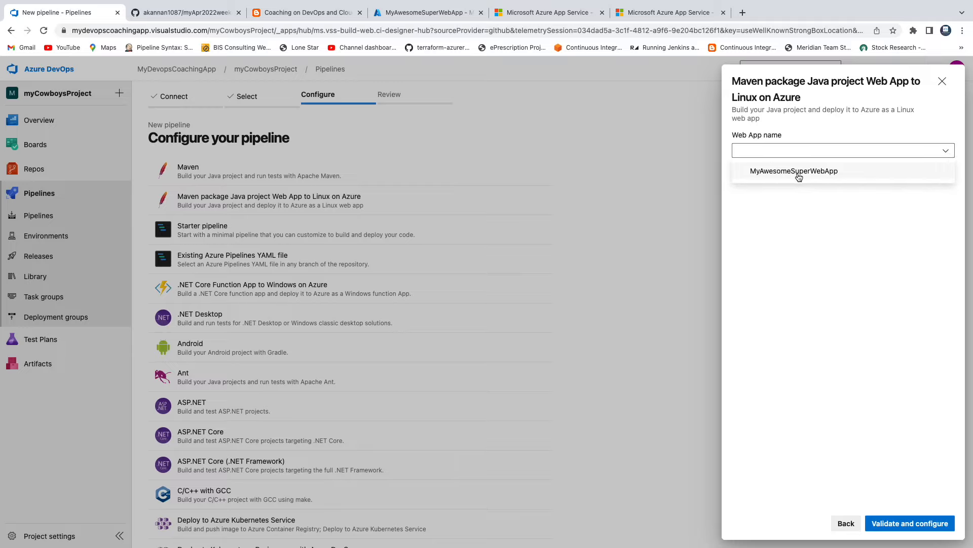
pyautogui.click(764, 173)
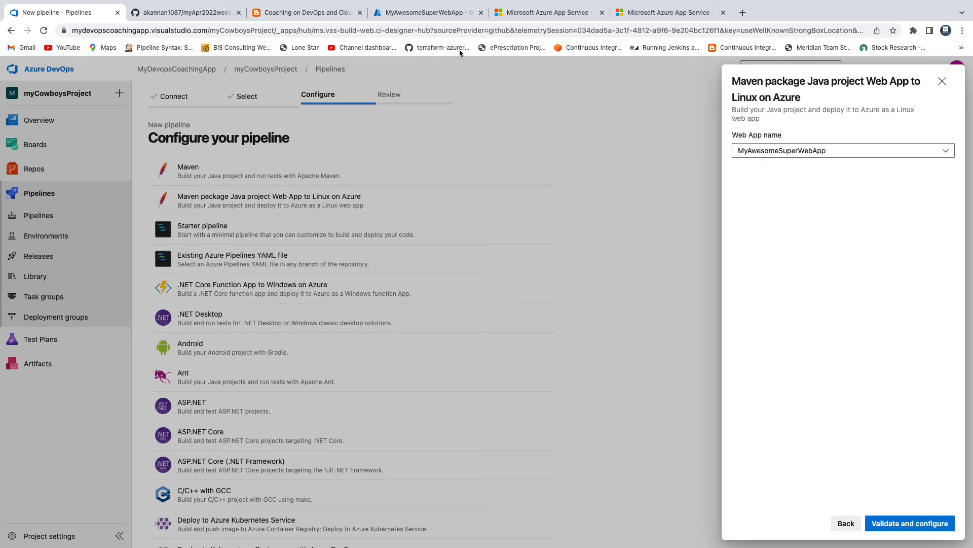
pyautogui.click(430, 12)
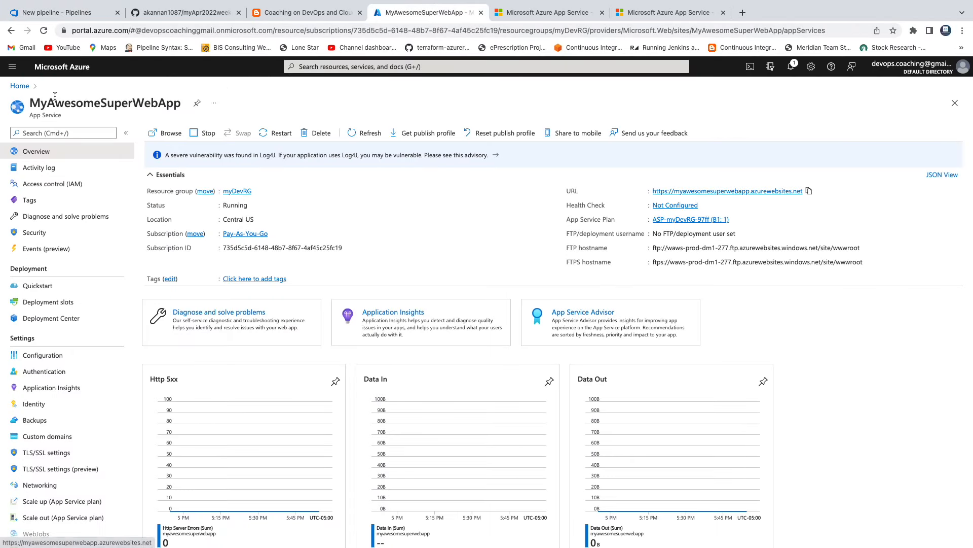
pyautogui.click(20, 86)
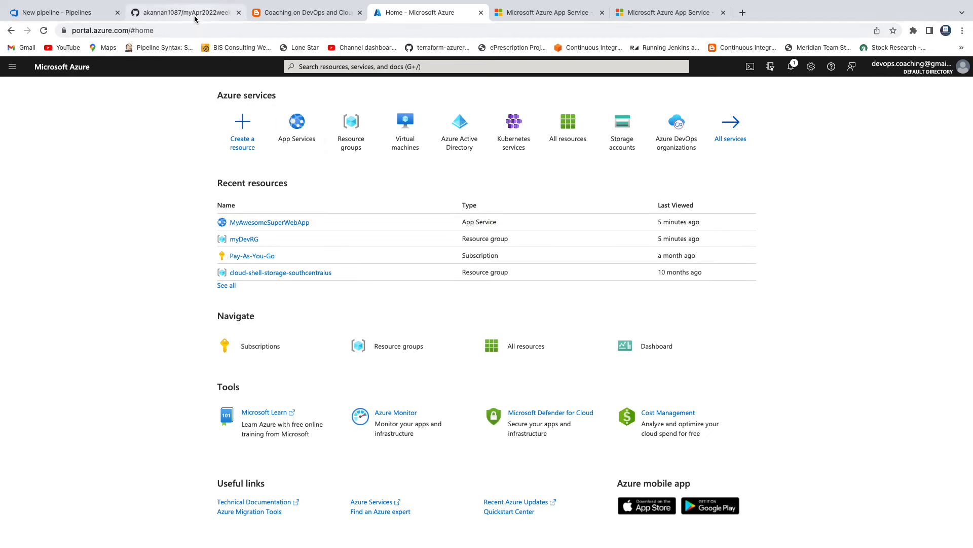
pyautogui.click(57, 13)
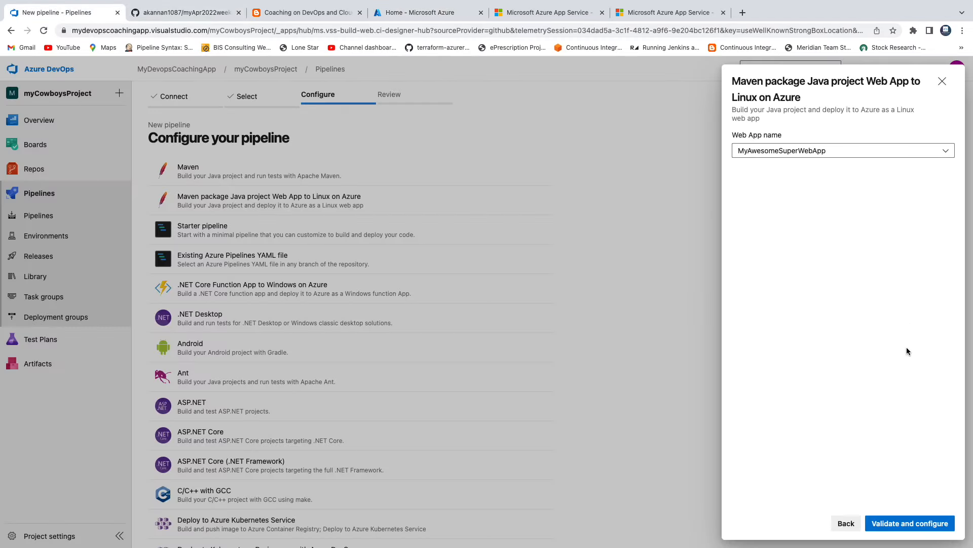
pyautogui.click(925, 525)
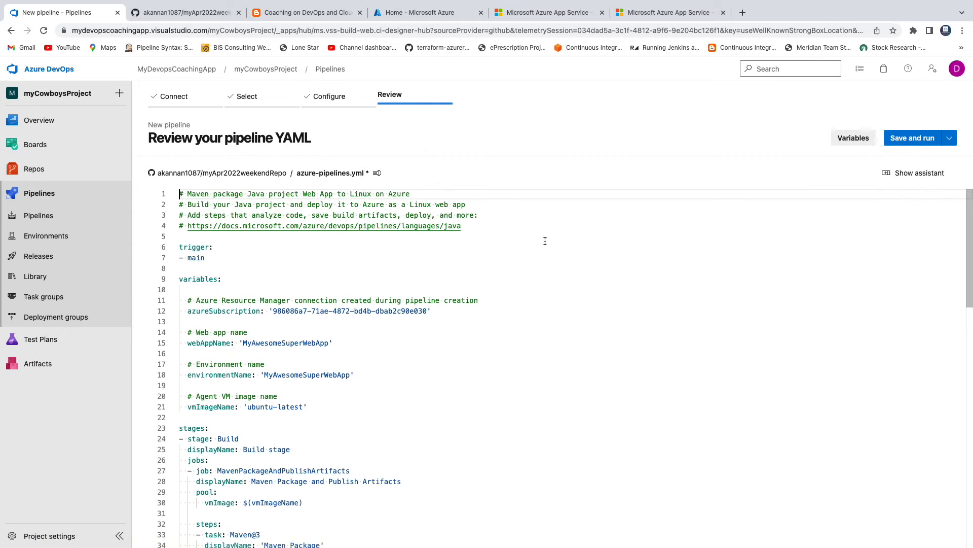
# Review the generated azure-pipelines.yml, examining the trigger, the subscription, web app and environment variables, and the agent VM image
pyautogui.scroll(-1, 545, 241)
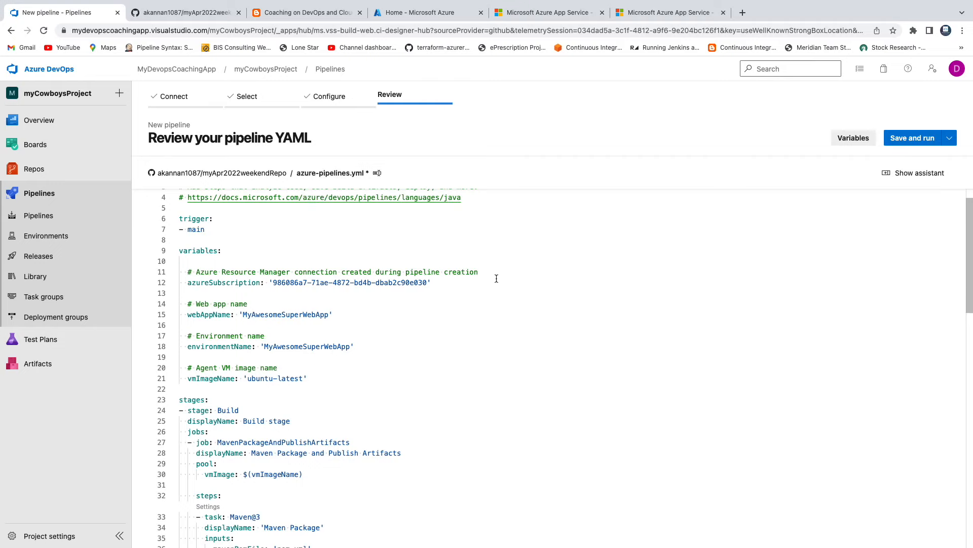
pyautogui.scroll(-3, 496, 279)
pyautogui.scroll(2, 497, 278)
pyautogui.scroll(-10, 496, 279)
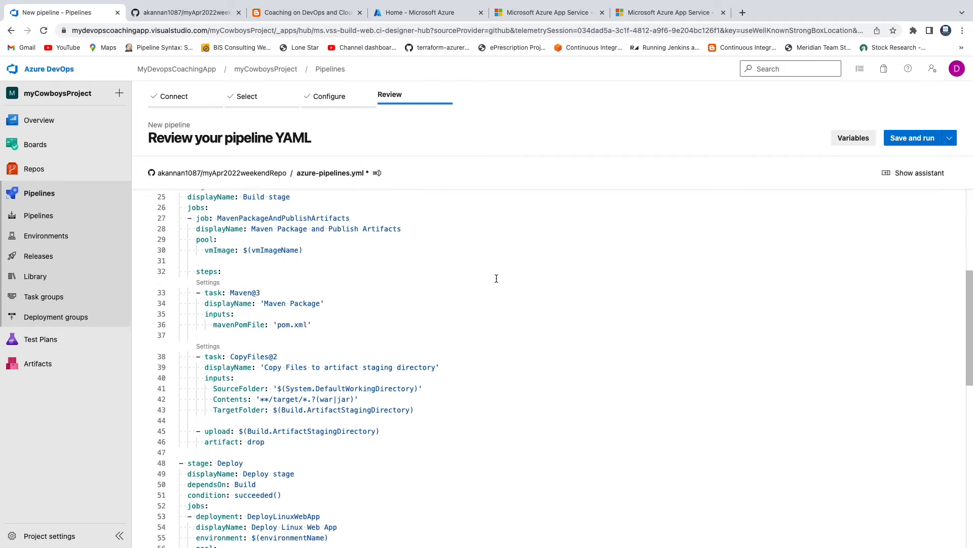
pyautogui.scroll(10, 496, 279)
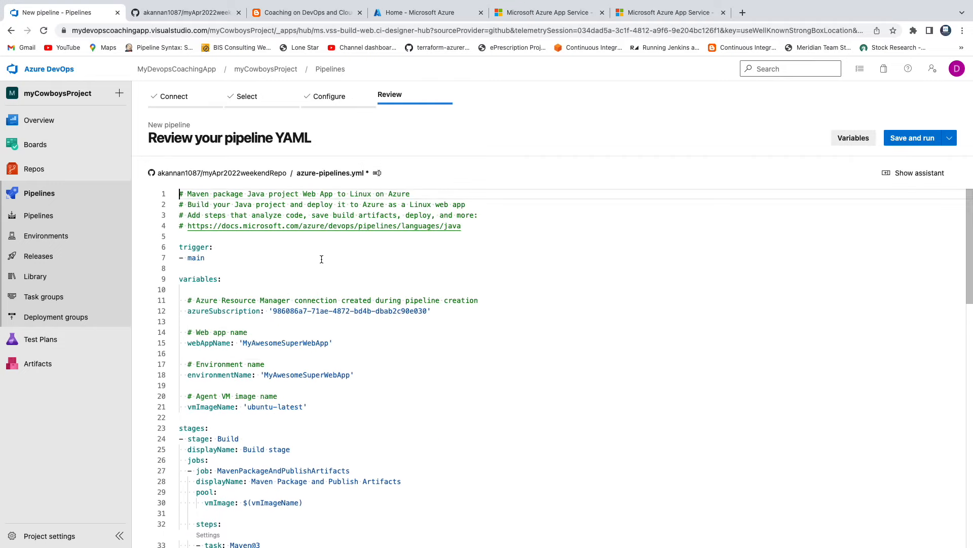
pyautogui.scroll(-2, 391, 284)
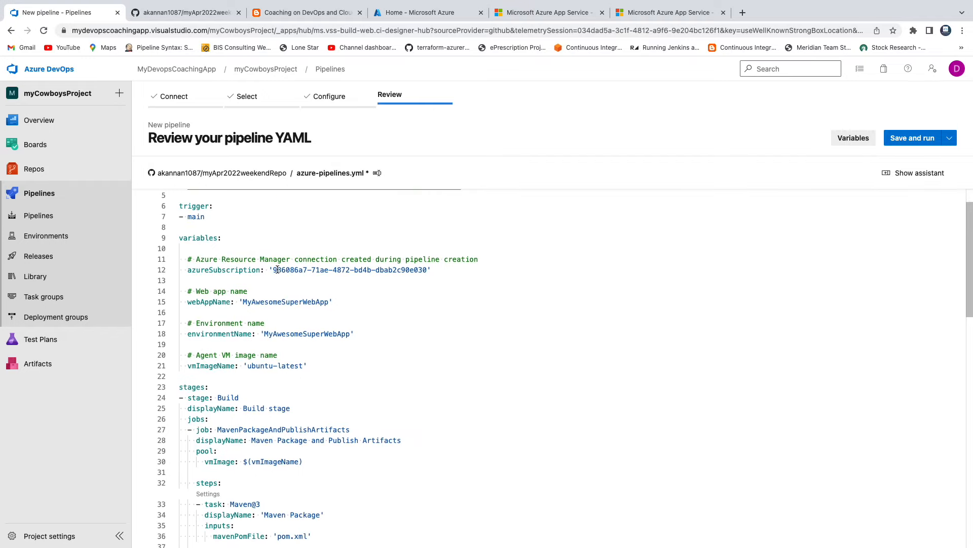
pyautogui.moveTo(278, 269); pyautogui.dragTo(380, 270)
pyautogui.moveTo(243, 303); pyautogui.dragTo(336, 303)
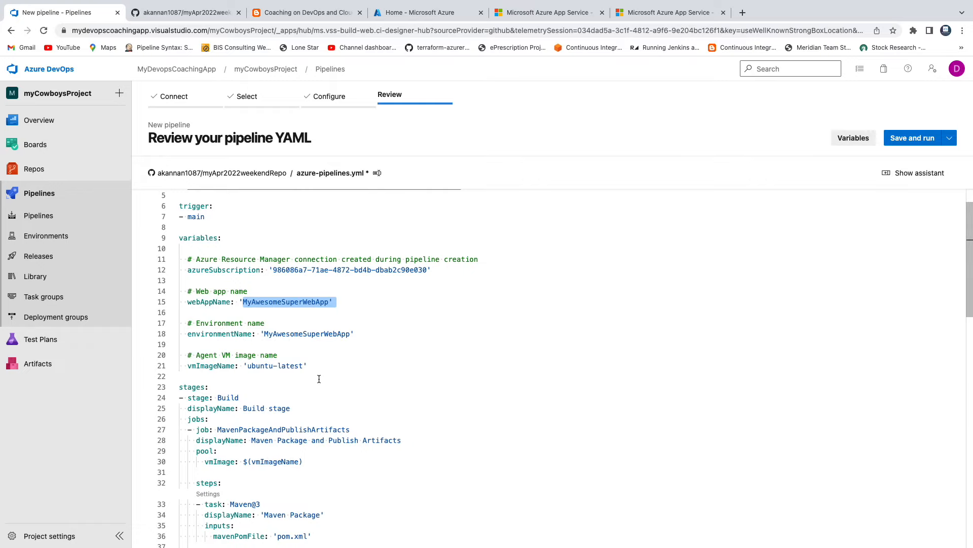
pyautogui.scroll(-1, 319, 379)
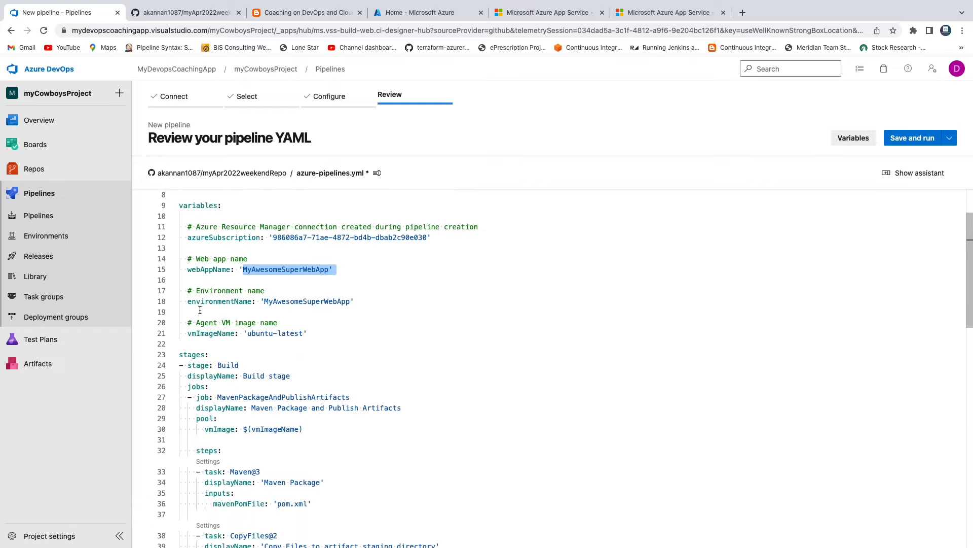
pyautogui.moveTo(192, 313); pyautogui.dragTo(310, 330)
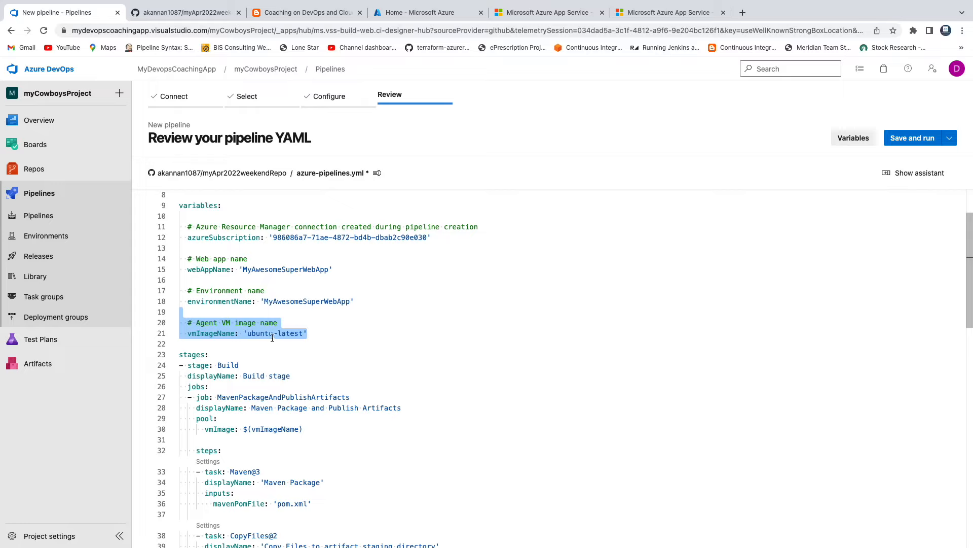
# Show the task assistant beside the YAML editor and look through its available tasks
pyautogui.click(908, 173)
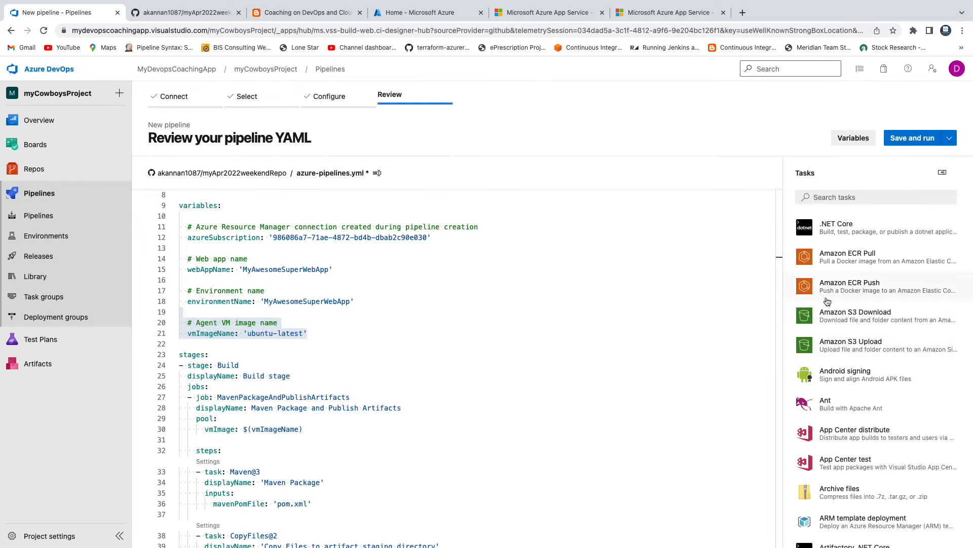
pyautogui.scroll(-3, 866, 354)
pyautogui.scroll(-6, 866, 354)
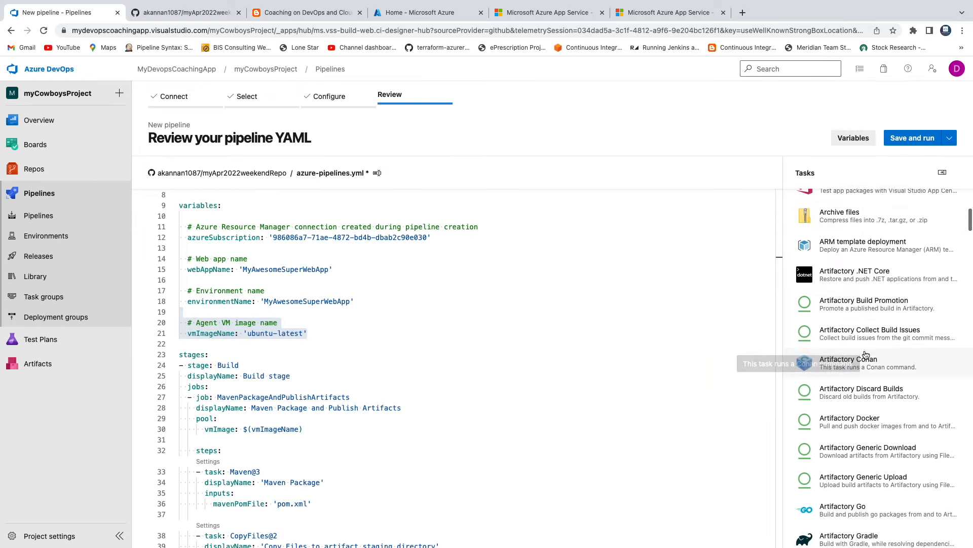
pyautogui.click(489, 321)
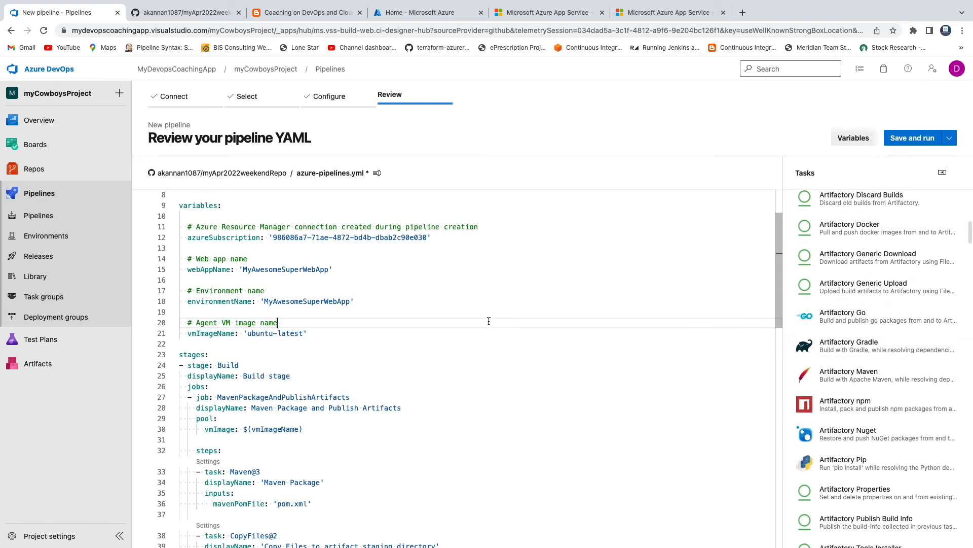
# Examine the Maven task's pom.xml path in the Build stage and check the file's location in the GitHub repository's MyWebApp folder
pyautogui.scroll(-3, 489, 321)
pyautogui.scroll(-2, 489, 321)
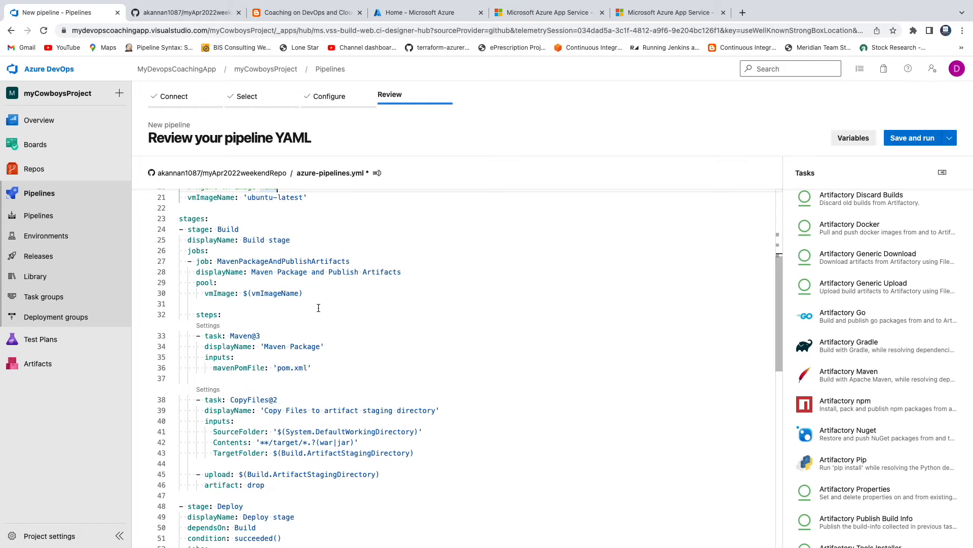
pyautogui.scroll(1, 318, 308)
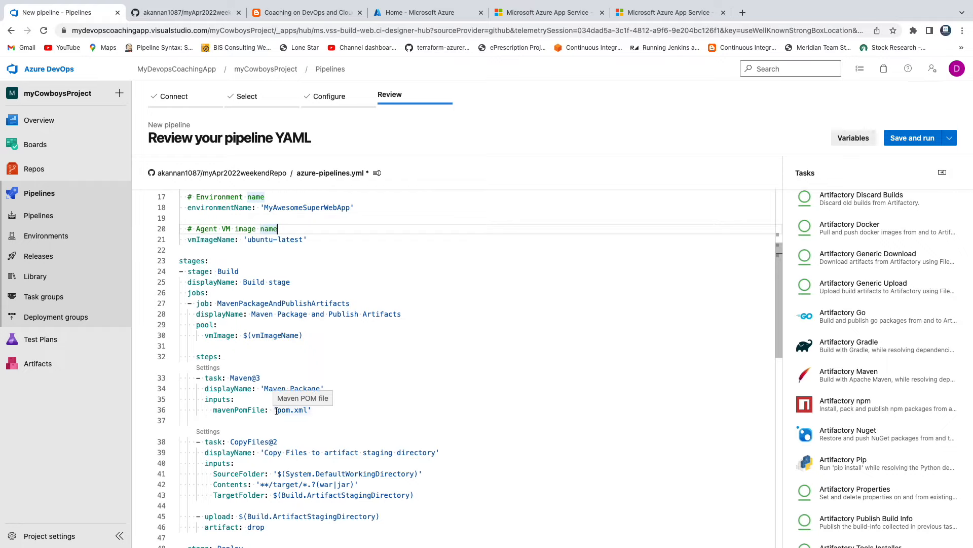
pyautogui.moveTo(278, 411); pyautogui.dragTo(306, 411)
pyautogui.click(192, 14)
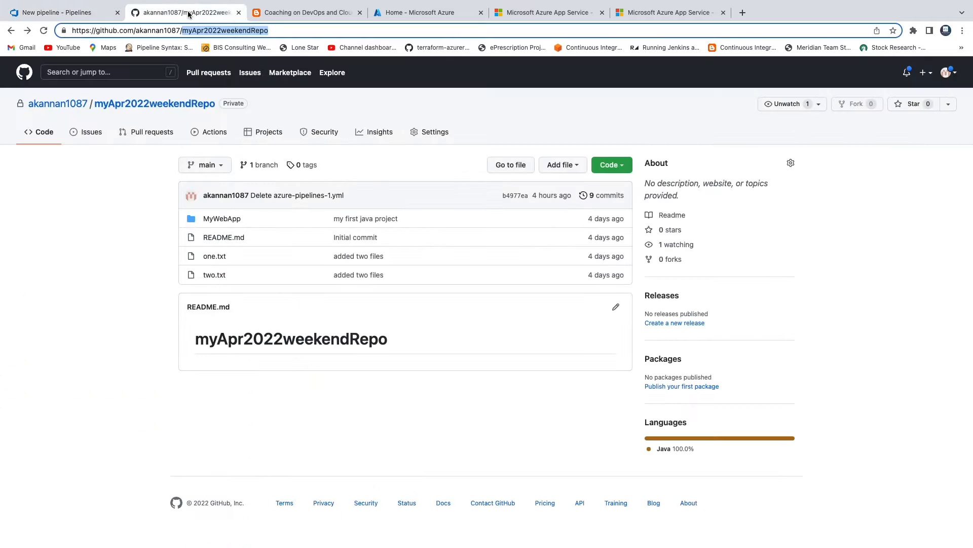
pyautogui.click(222, 218)
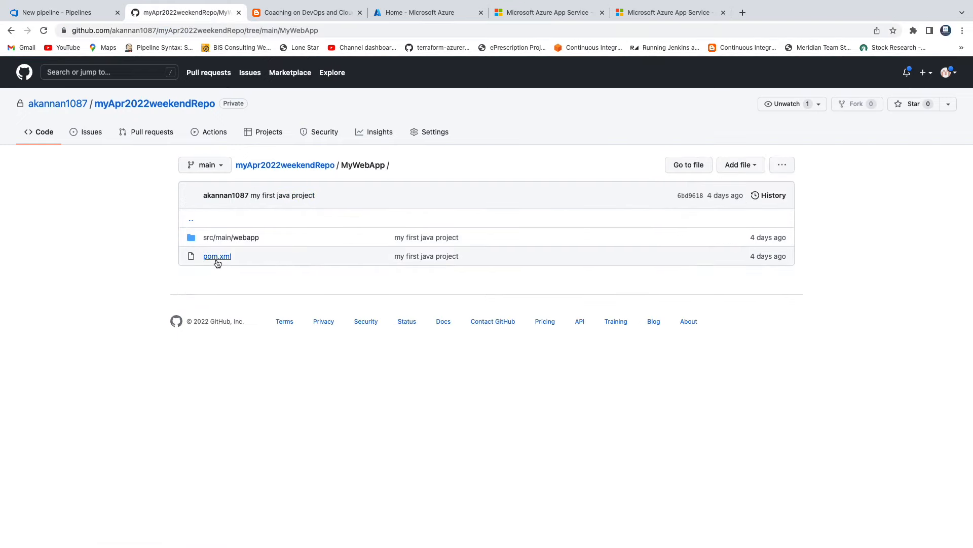
pyautogui.doubleClick(361, 165)
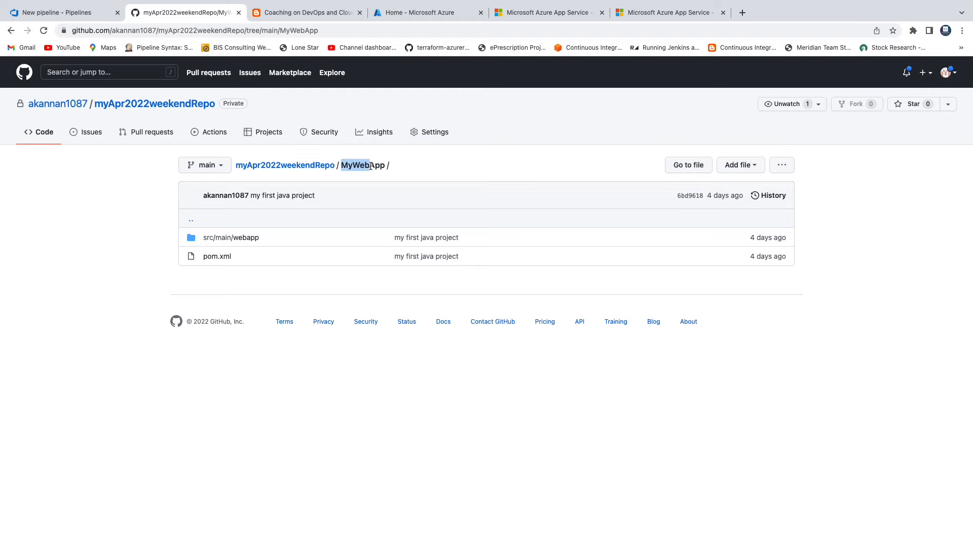
# Back in Azure DevOps, set the Maven task's mavenPomFile to 'MyWebApp/pom.xml'
pyautogui.click(64, 13)
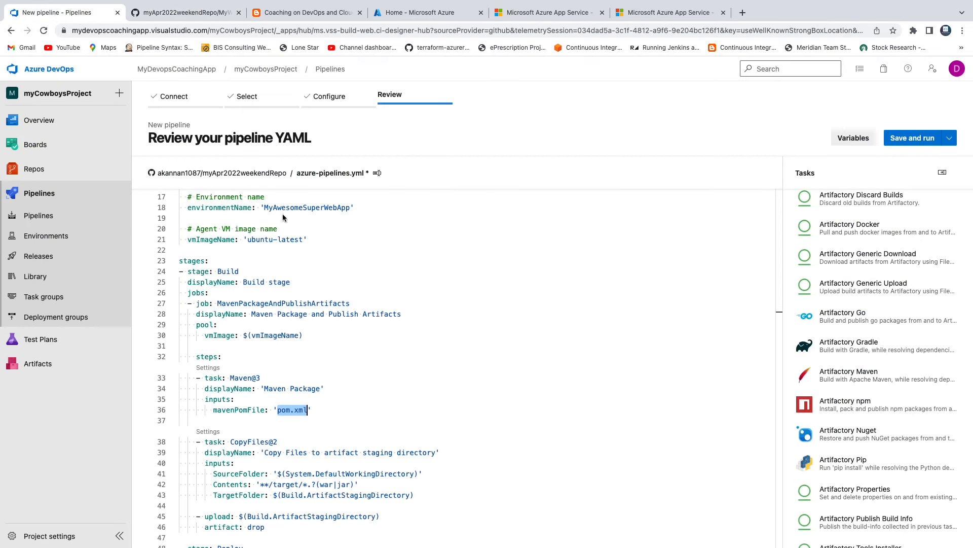
pyautogui.click(277, 410)
pyautogui.write('MyWeb')
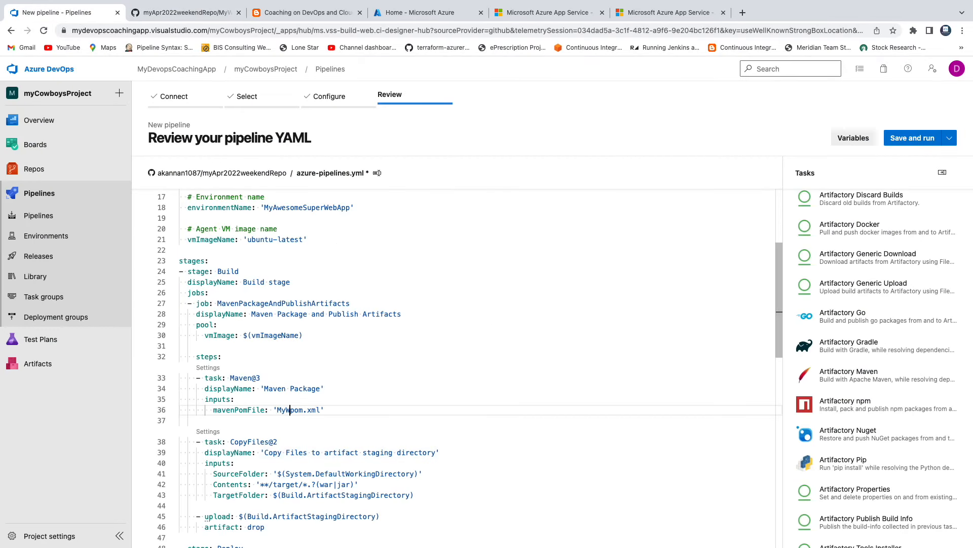
pyautogui.write('App?')
pyautogui.press('BackSpace')
pyautogui.write('/')
pyautogui.click(518, 411)
# Review the rest of the YAML: the CopyFiles contents pattern, the artifact upload and the Deploy stage's AzureWebApp task
pyautogui.scroll(-2, 519, 410)
pyautogui.scroll(-3, 474, 350)
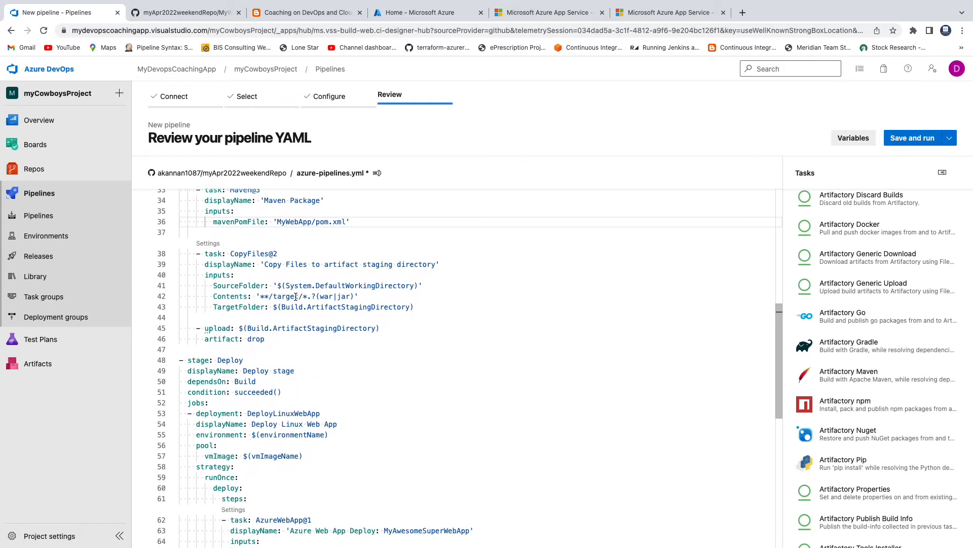
pyautogui.moveTo(260, 297); pyautogui.dragTo(339, 296)
pyautogui.scroll(-2, 432, 292)
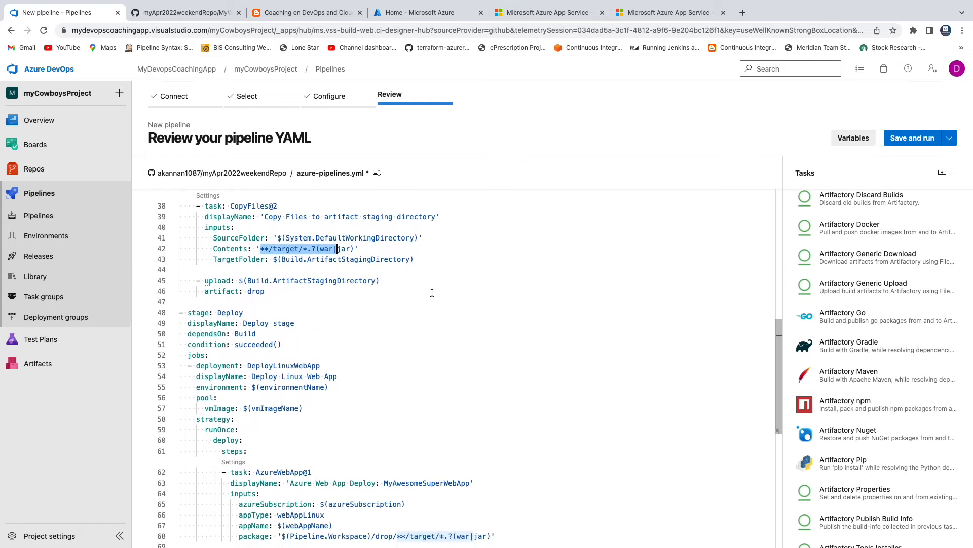
pyautogui.scroll(1, 432, 293)
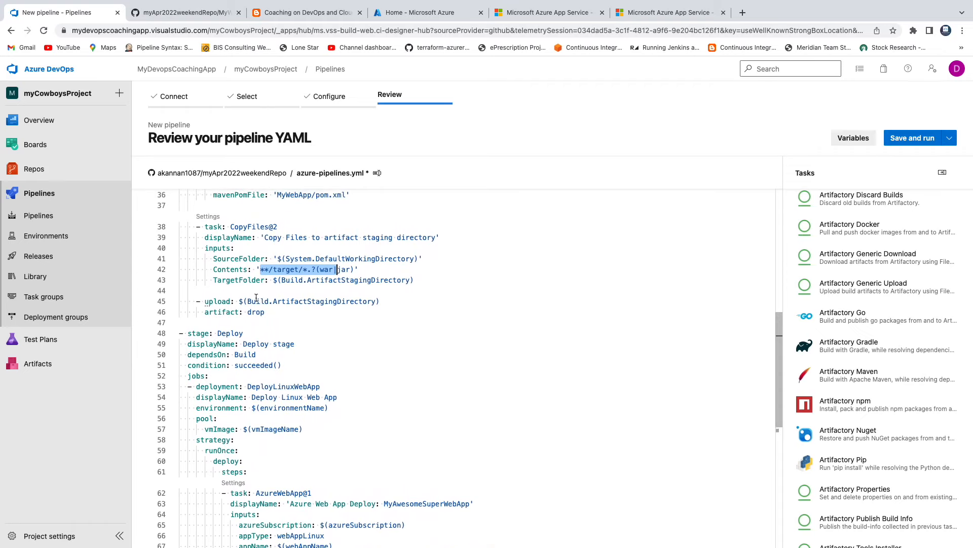
pyautogui.moveTo(249, 292); pyautogui.dragTo(294, 310)
pyautogui.scroll(-2, 416, 326)
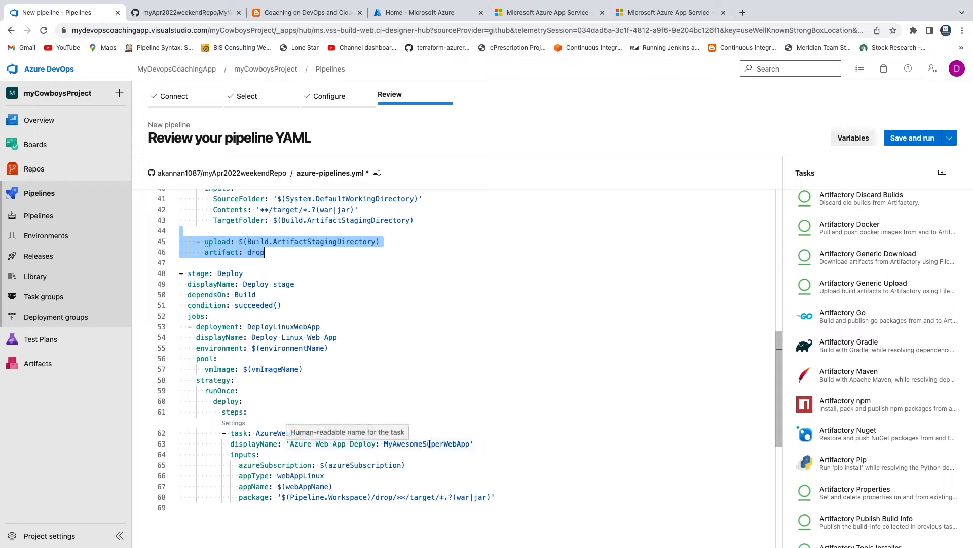
pyautogui.scroll(10, 509, 400)
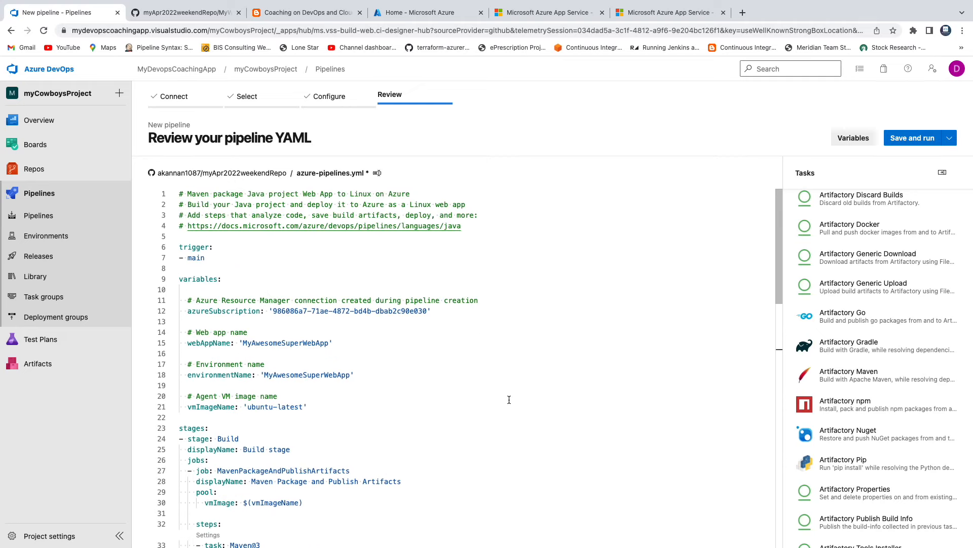
pyautogui.scroll(-15, 509, 400)
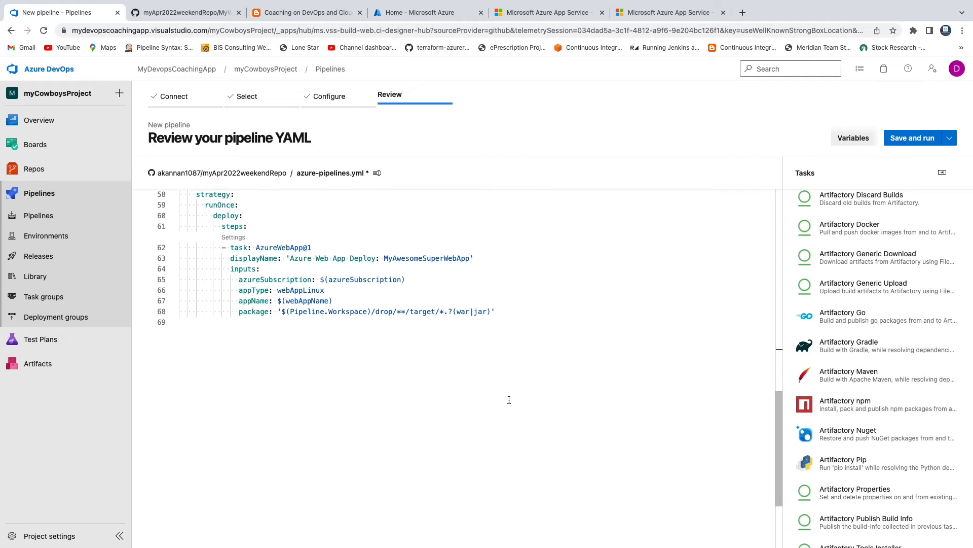
pyautogui.scroll(15, 509, 400)
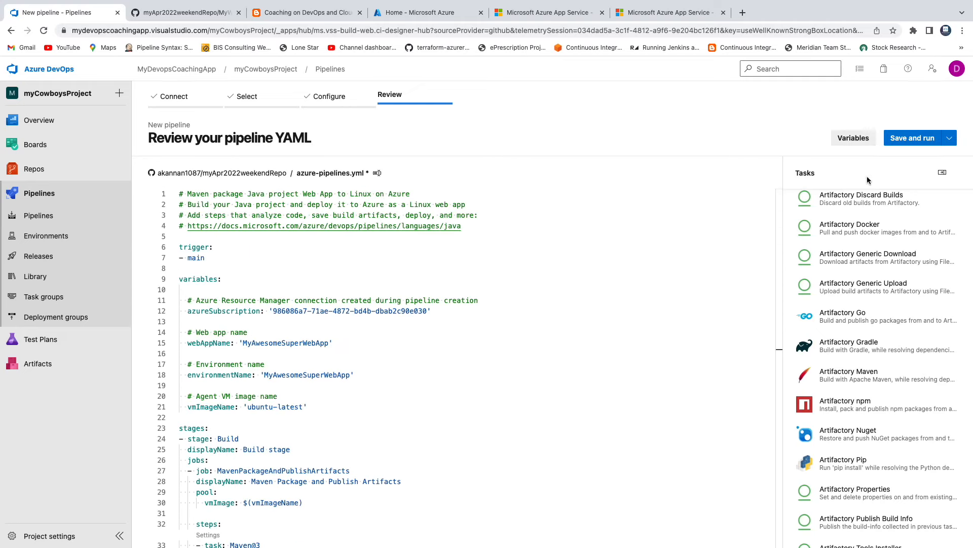
# Save and run the pipeline, committing azure-pipelines.yml directly to the main branch with the message 'Set up CI with Azure Pipelines'
pyautogui.click(905, 140)
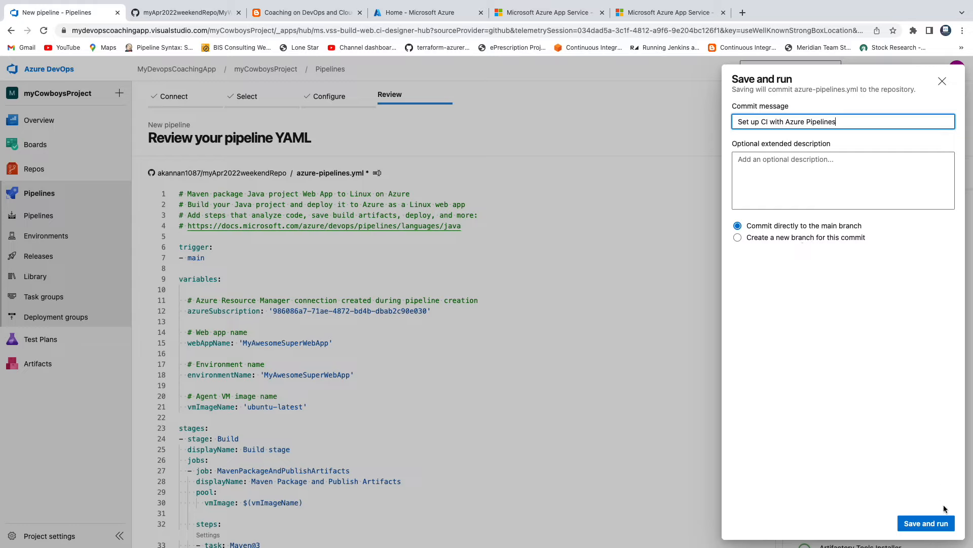
pyautogui.click(937, 526)
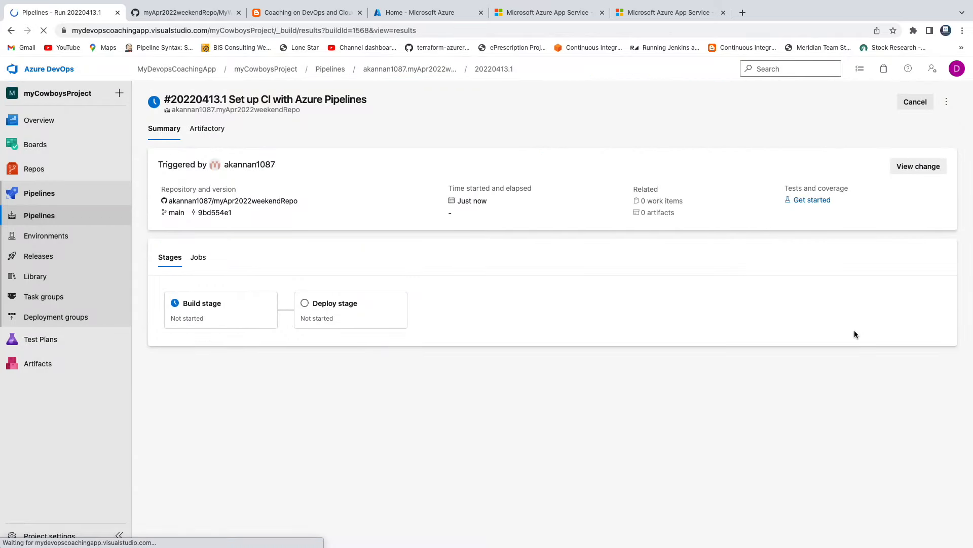
# Switch to the GitHub repository and inspect the committed azure-pipelines.yml file in the root of myApr2022weekendRepo
pyautogui.click(168, 13)
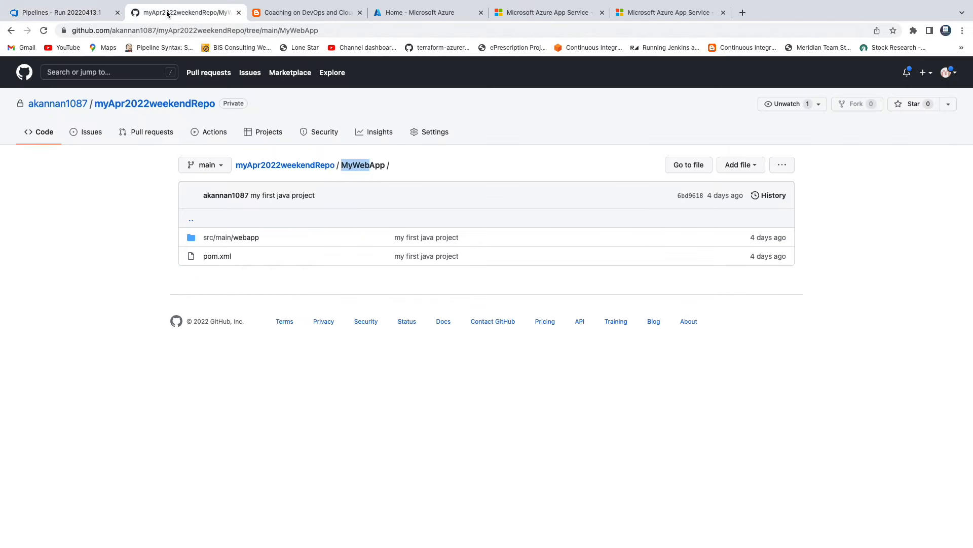
pyautogui.click(117, 199)
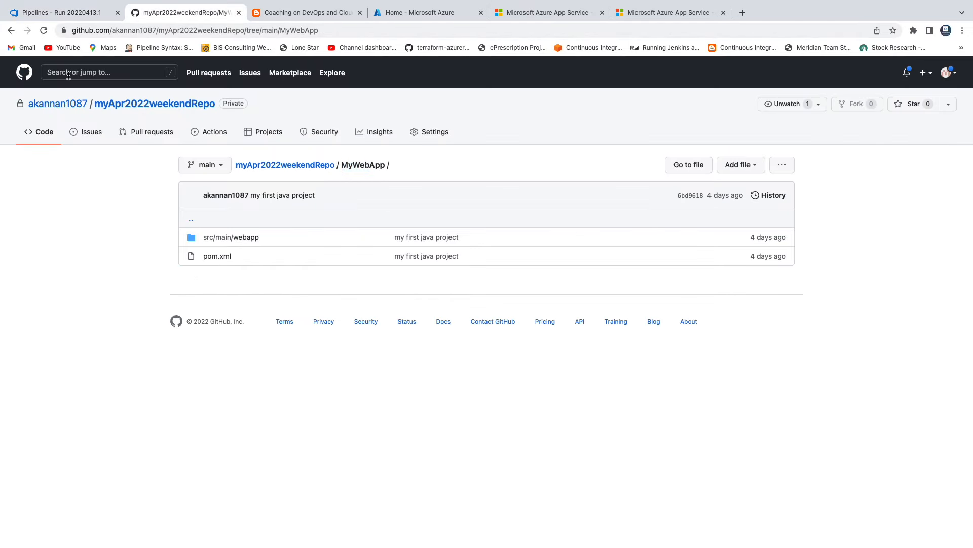
pyautogui.click(153, 111)
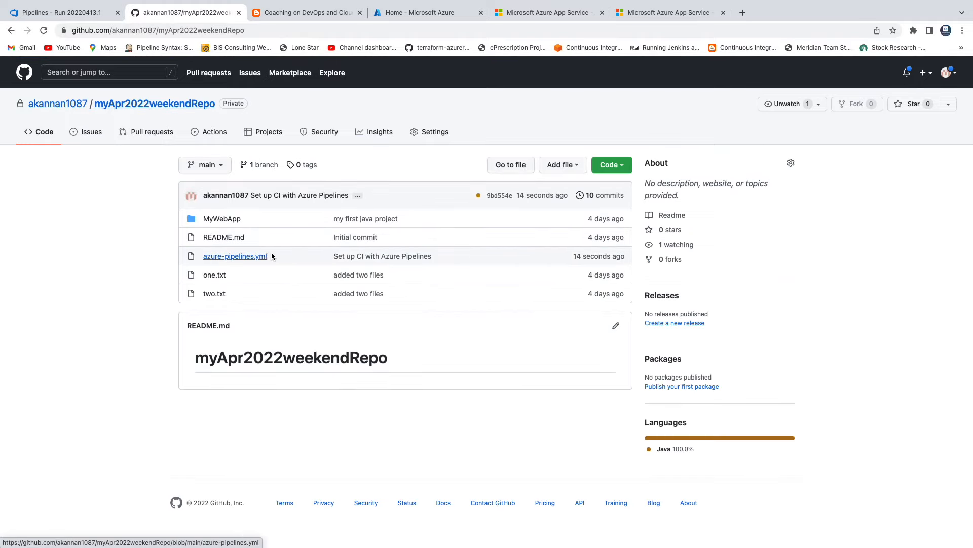
pyautogui.click(236, 256)
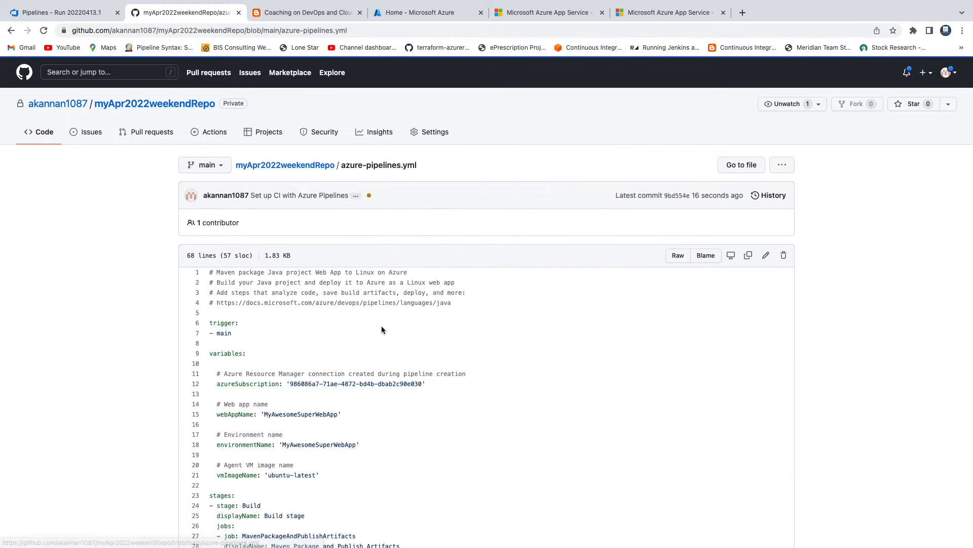
pyautogui.scroll(-15, 381, 329)
pyautogui.scroll(15, 355, 315)
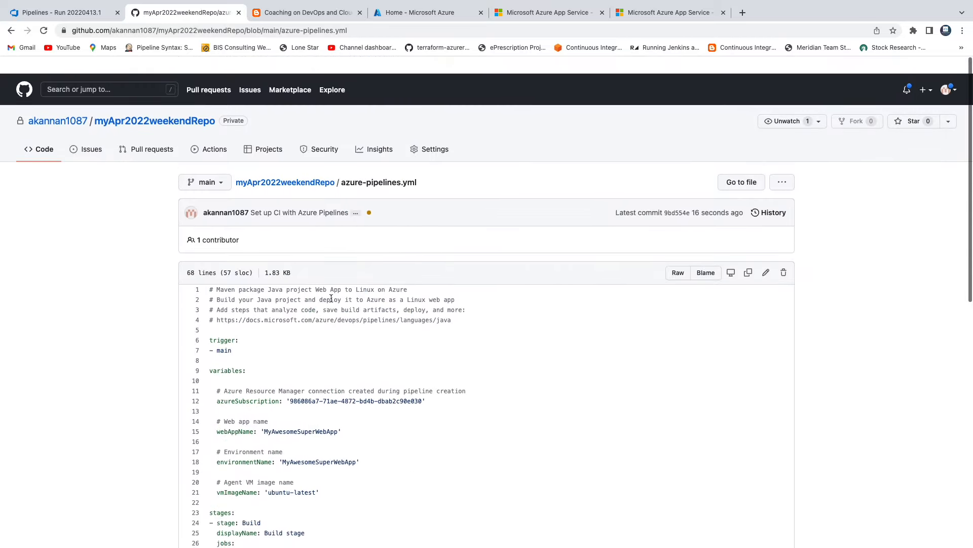
# Back in Azure DevOps, check the Build stage's job log, then reopen the run's summary from the pipelines list
pyautogui.click(63, 12)
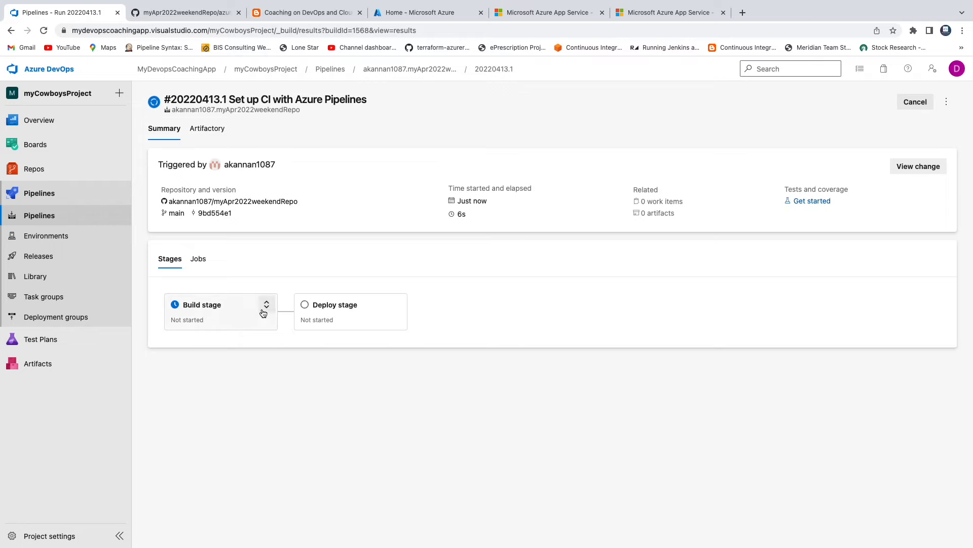
pyautogui.click(214, 311)
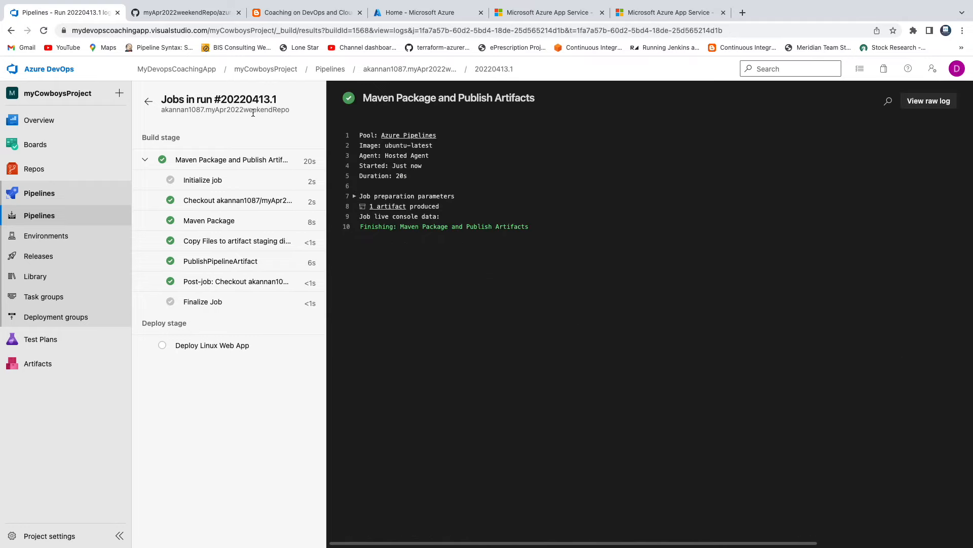
pyautogui.click(327, 70)
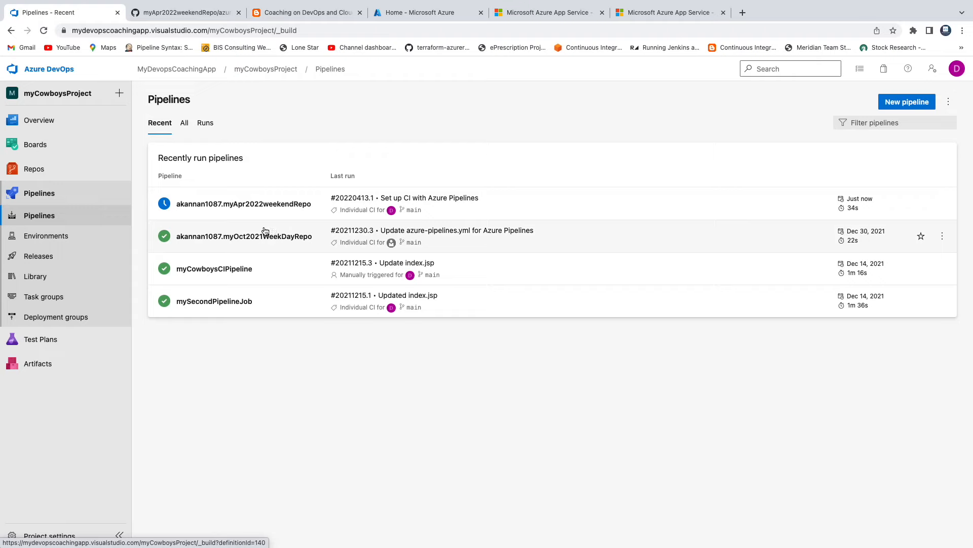
pyautogui.click(241, 205)
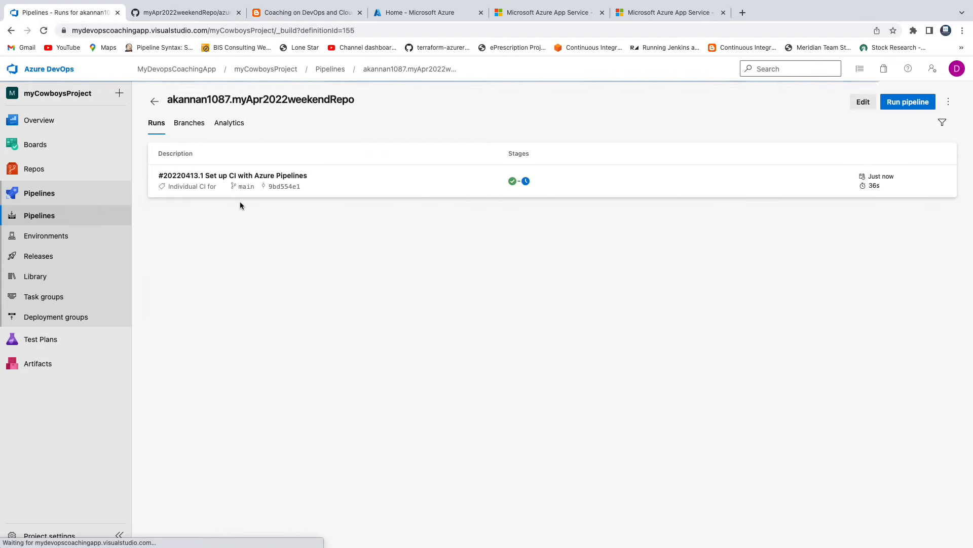
pyautogui.click(221, 179)
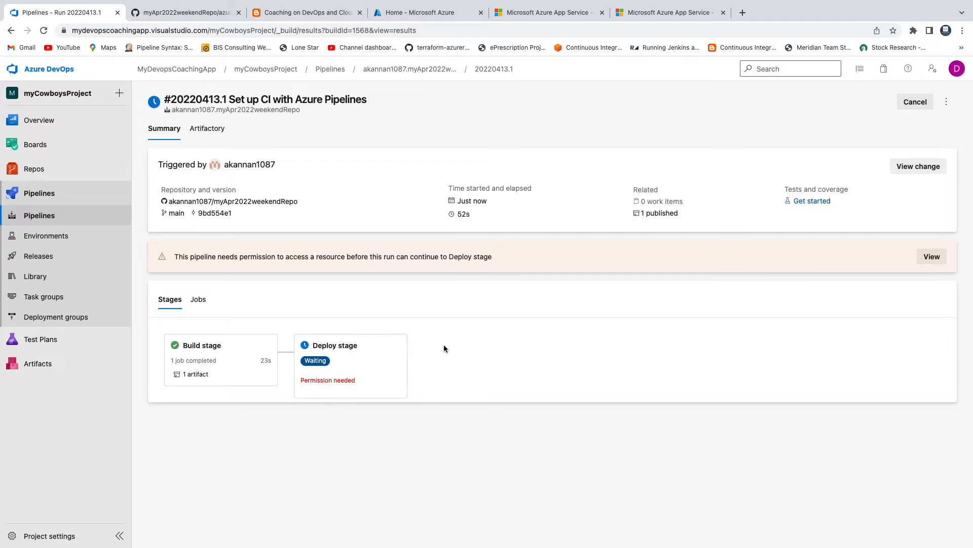
# Grant the waiting Deploy stage permission to use the MyAwesomeSuperWebApp environment
pyautogui.click(331, 366)
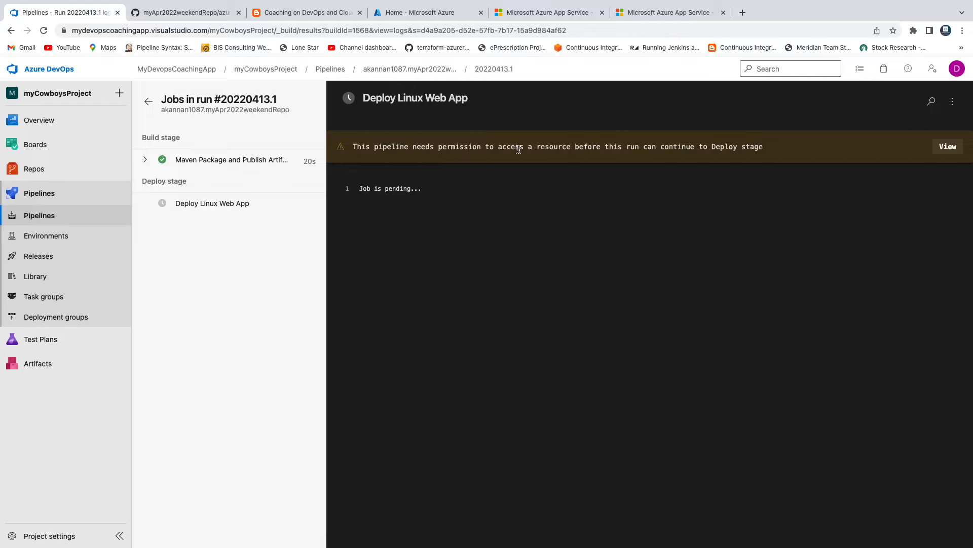
pyautogui.click(947, 148)
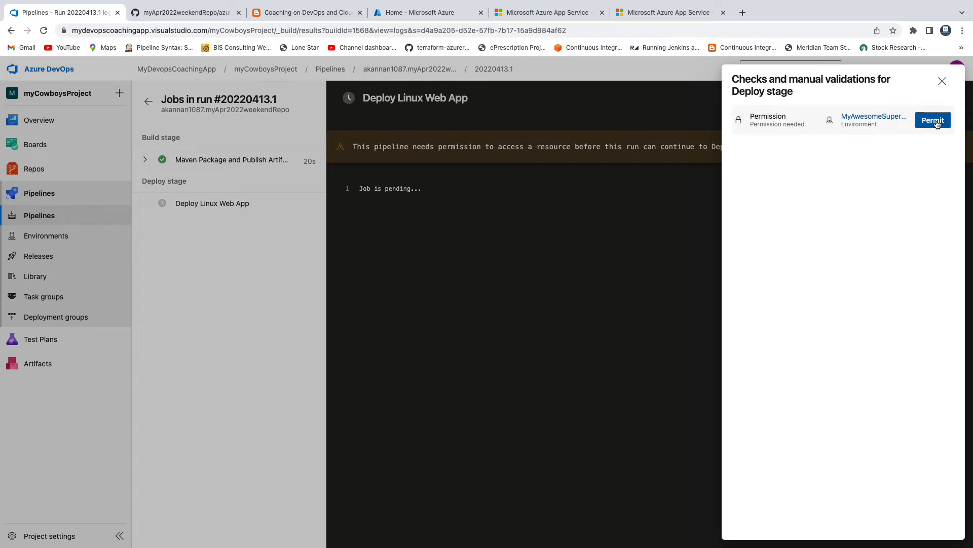
pyautogui.click(938, 125)
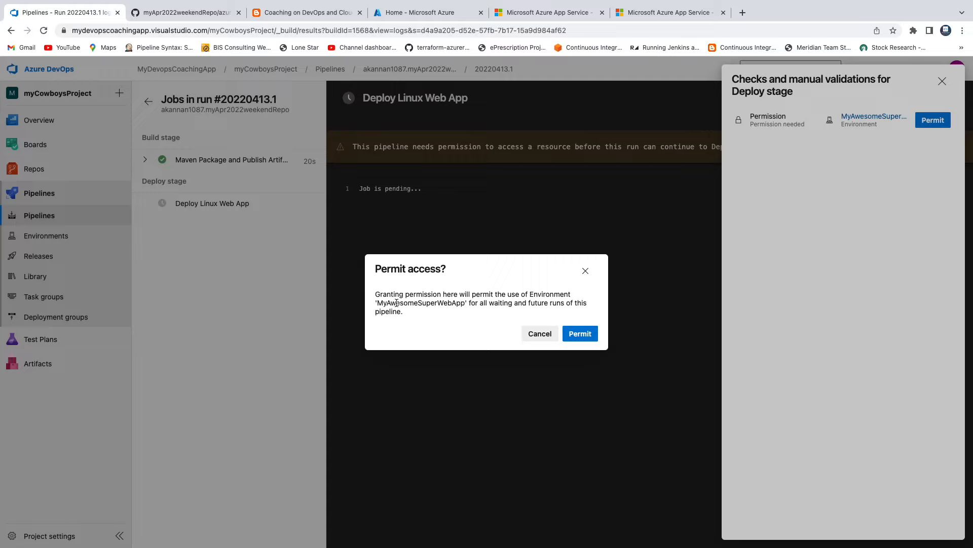
pyautogui.moveTo(377, 306); pyautogui.dragTo(463, 306)
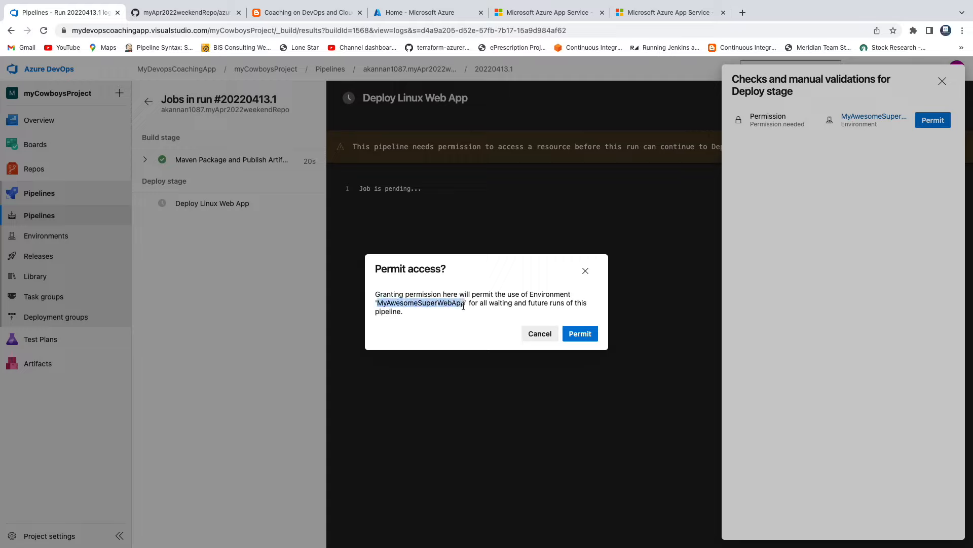
pyautogui.click(580, 339)
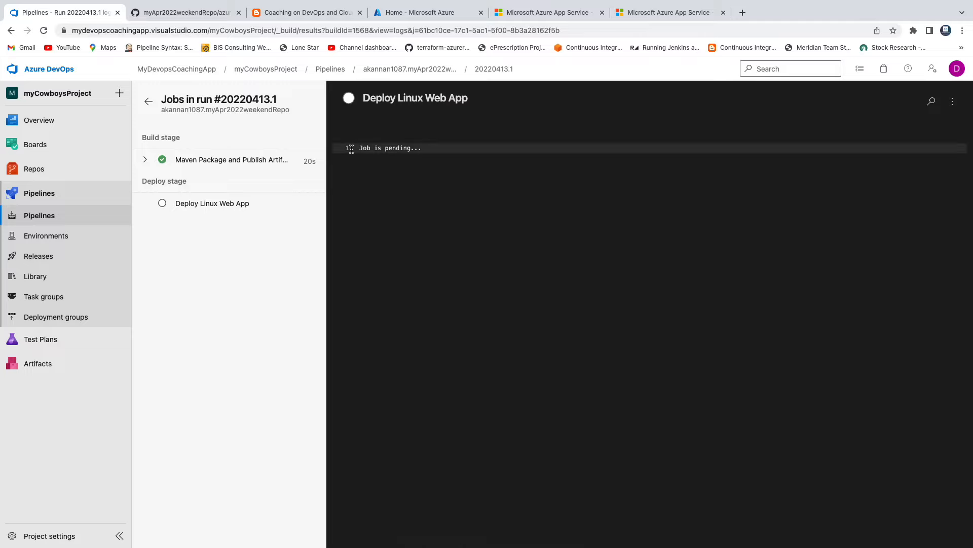
# Reopen the run and follow the Deploy stage's Azure Web App Deploy log
pyautogui.click(381, 73)
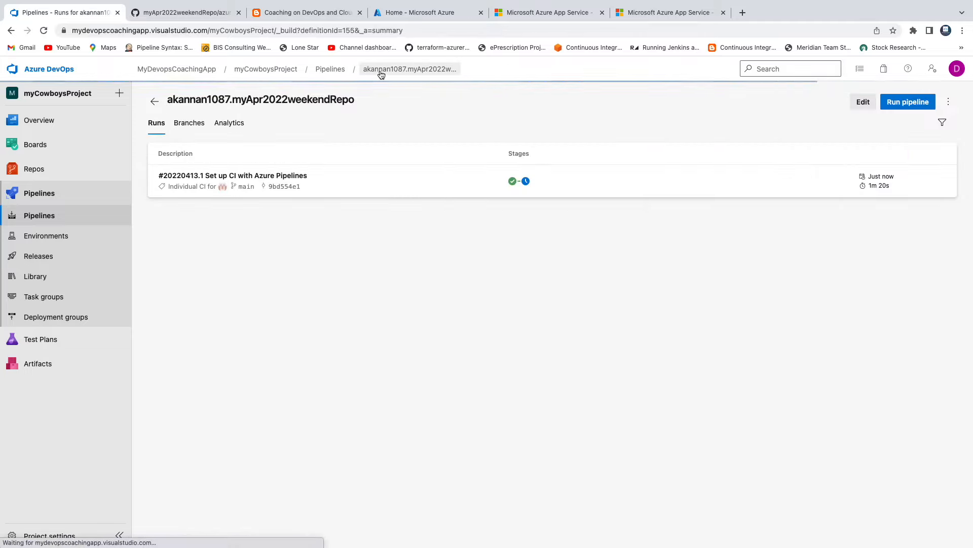
pyautogui.click(237, 175)
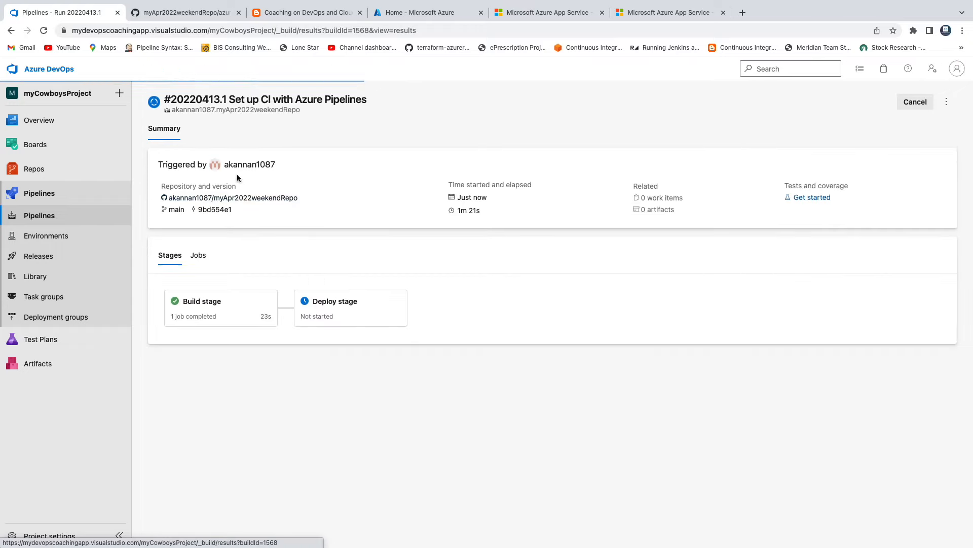
pyautogui.click(335, 305)
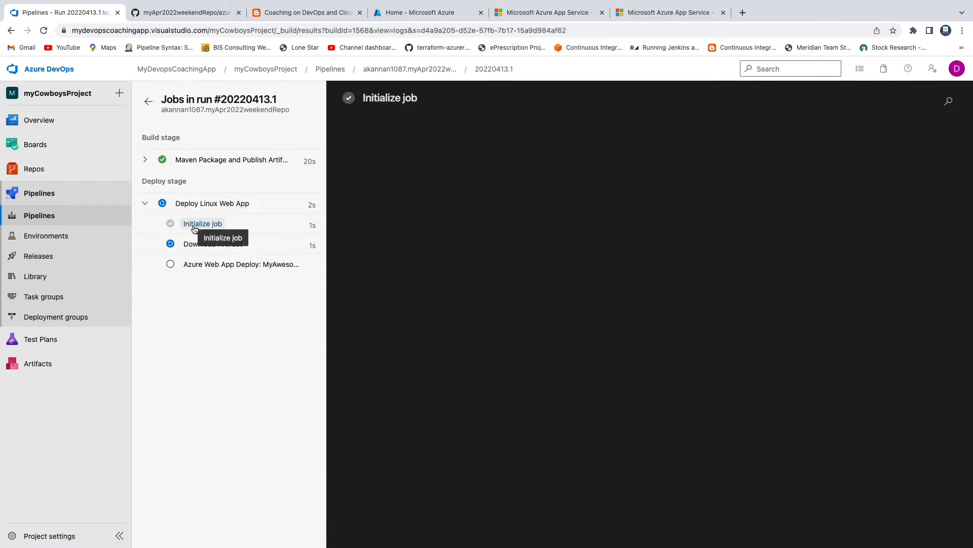
pyautogui.click(199, 246)
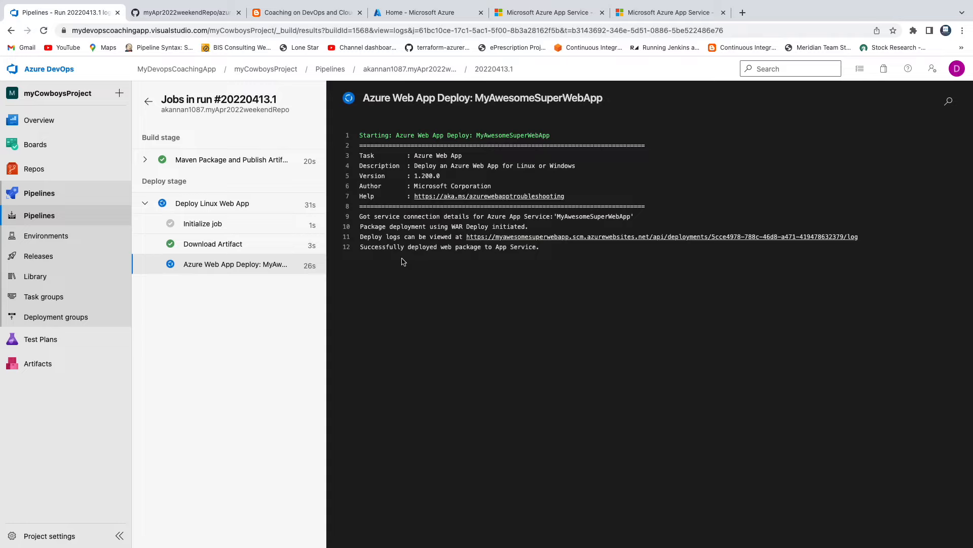
pyautogui.moveTo(424, 247); pyautogui.dragTo(480, 248)
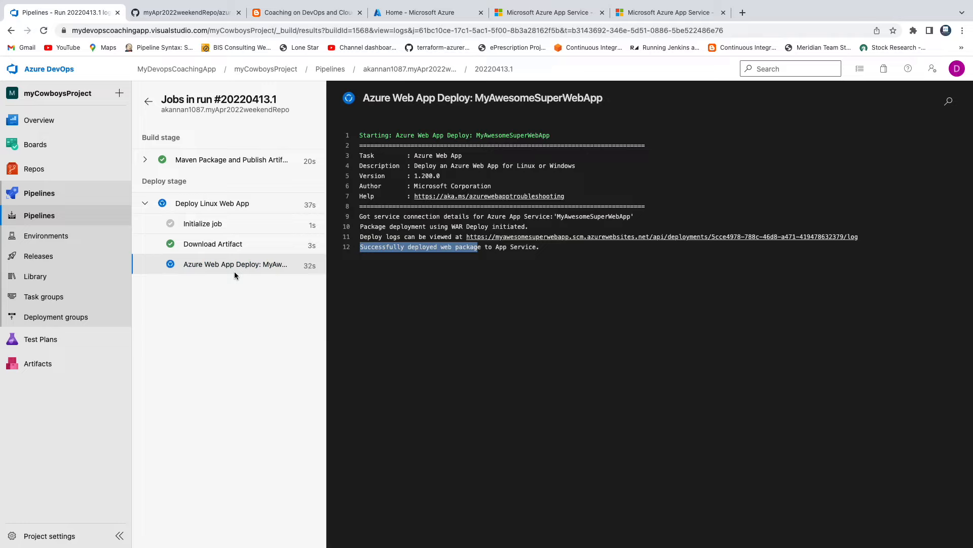
pyautogui.click(429, 299)
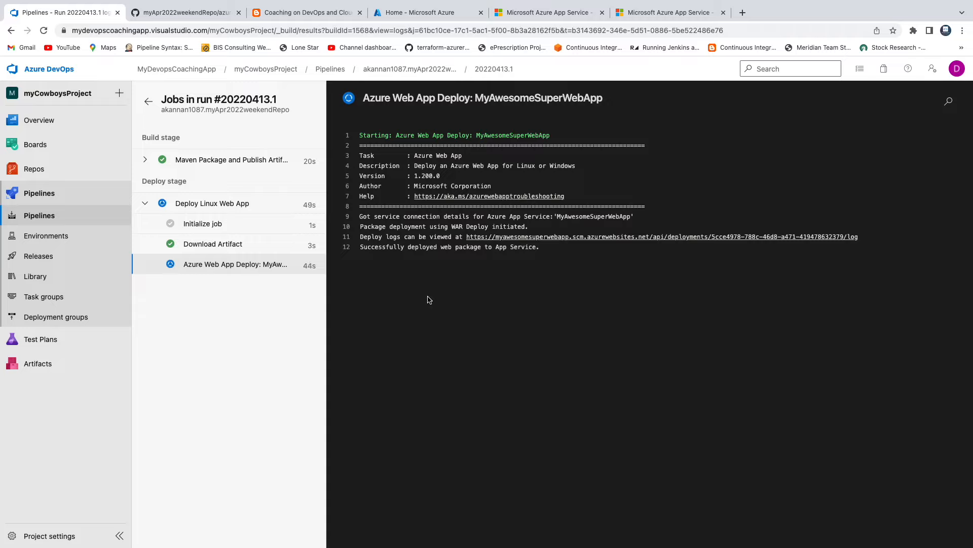
# Check the progress of the Deploy Linux Web App job and return to the run's summary to review both stages
pyautogui.click(157, 104)
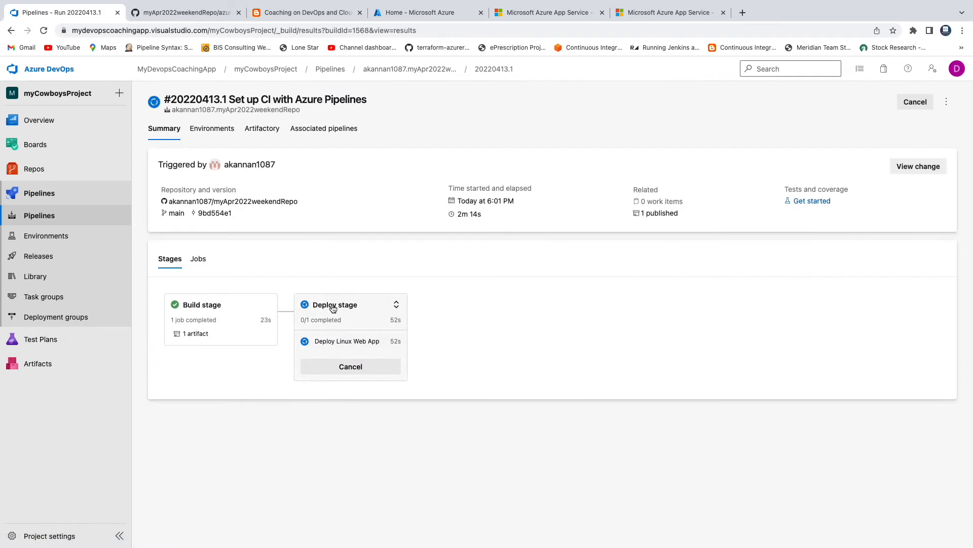
pyautogui.click(336, 310)
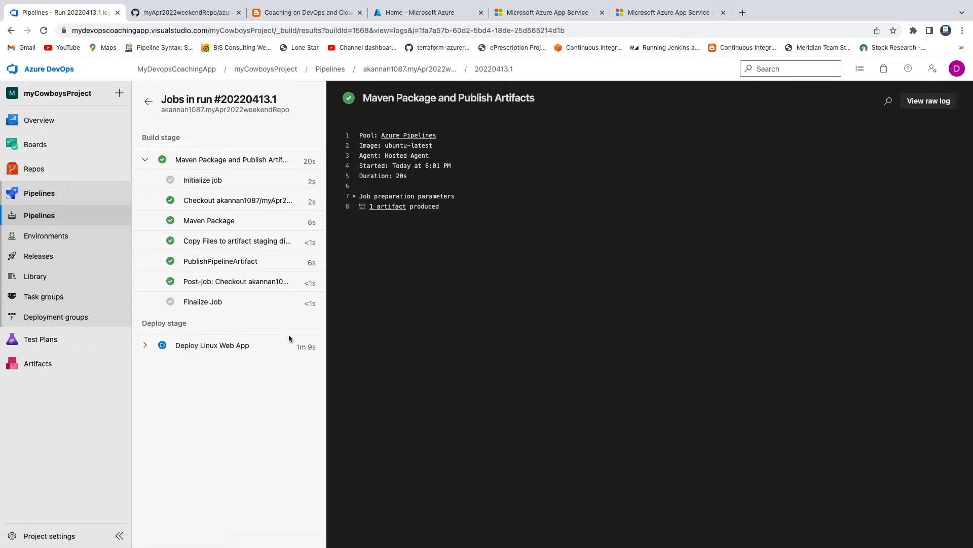
pyautogui.click(145, 345)
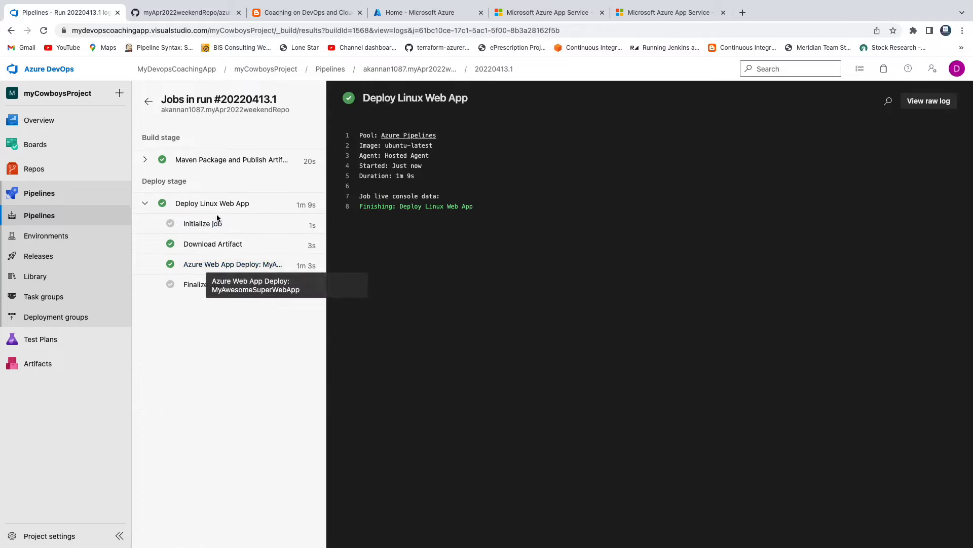
pyautogui.click(384, 71)
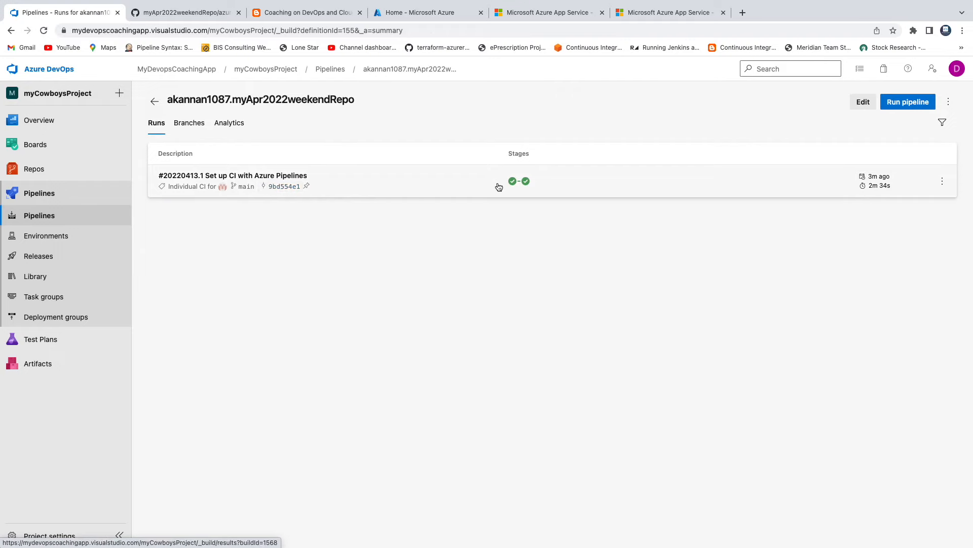
pyautogui.click(271, 186)
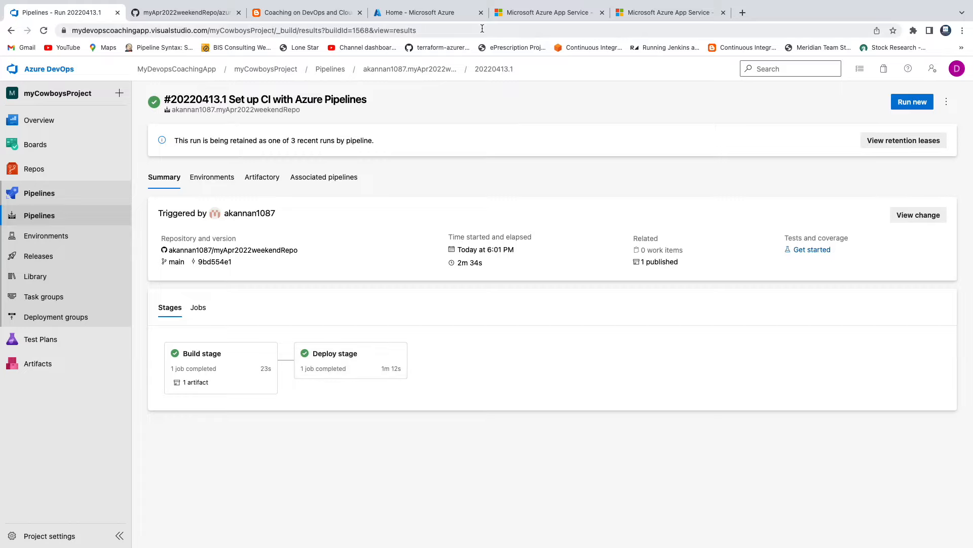
# Switch to the Azure portal, open the MyAwesomeSuperWebApp App Service and visit its URL
pyautogui.click(535, 15)
pyautogui.click(442, 16)
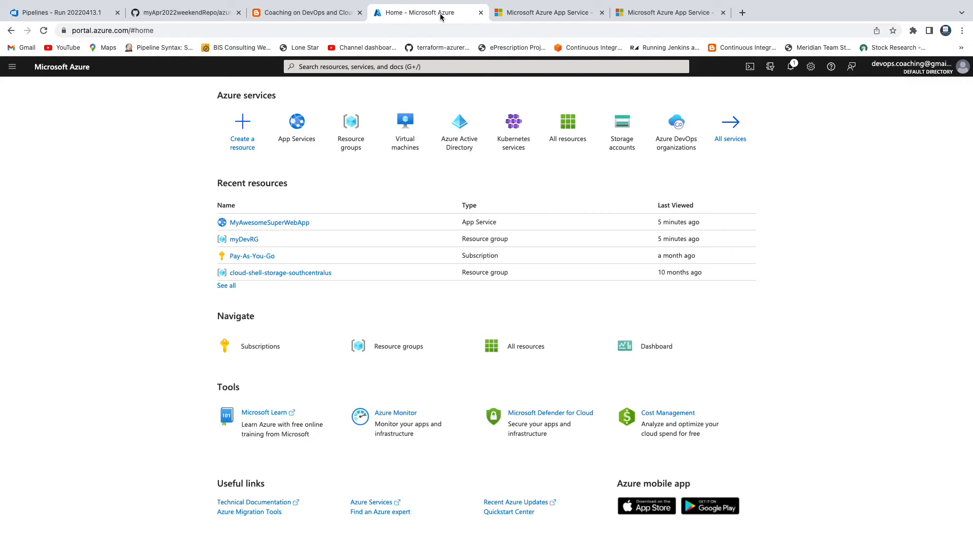
pyautogui.click(275, 222)
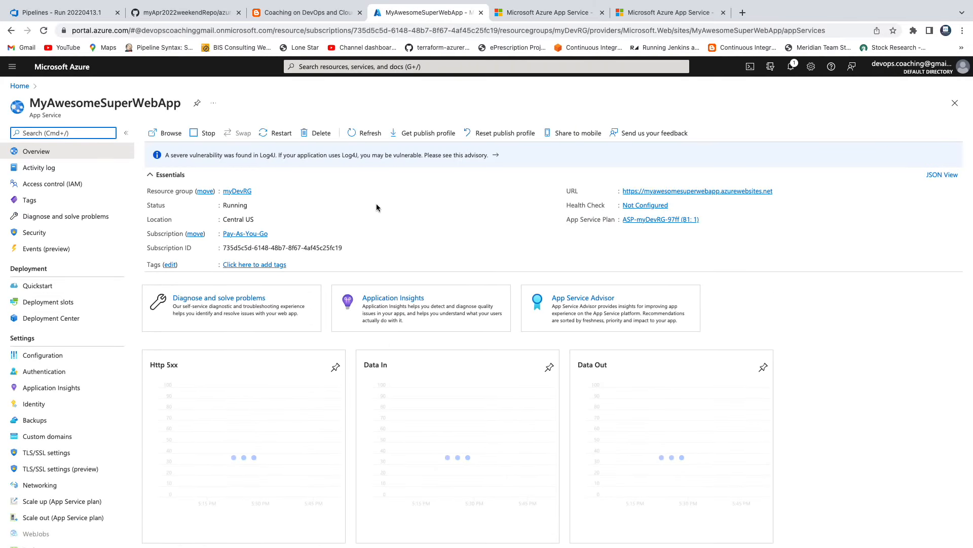
pyautogui.click(675, 192)
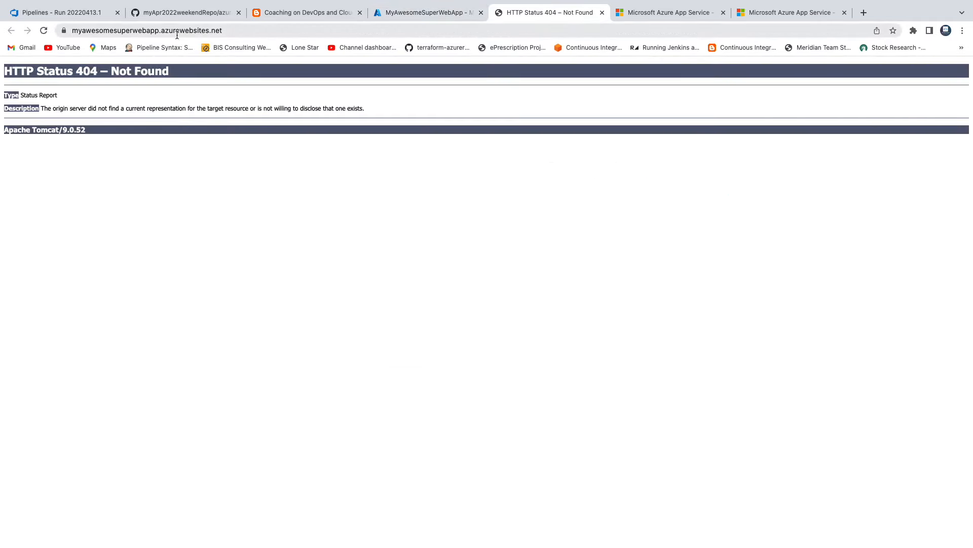
# Load the deployed application by adding /MyWebApp to the azurewebsites.net site address
pyautogui.click(247, 32)
pyautogui.click(265, 32)
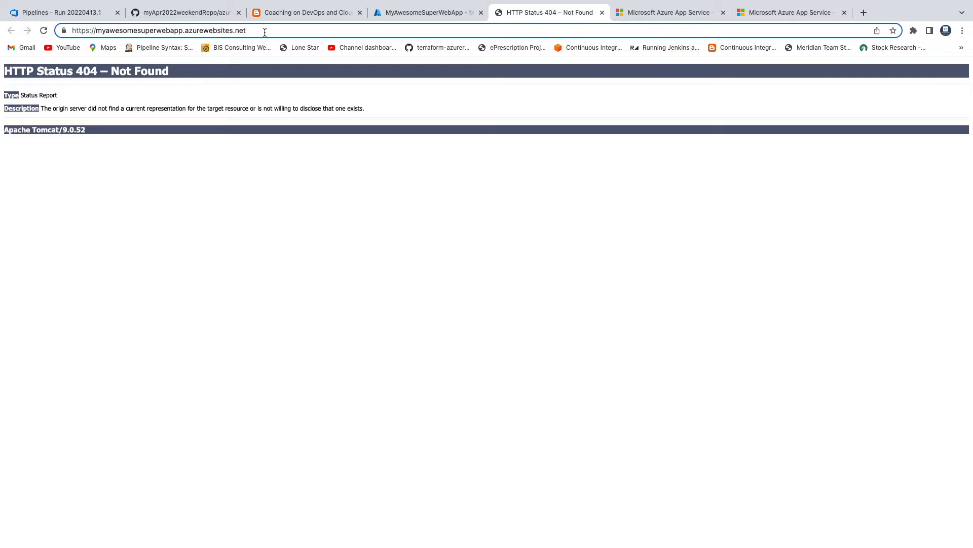
pyautogui.write('/MyWeb')
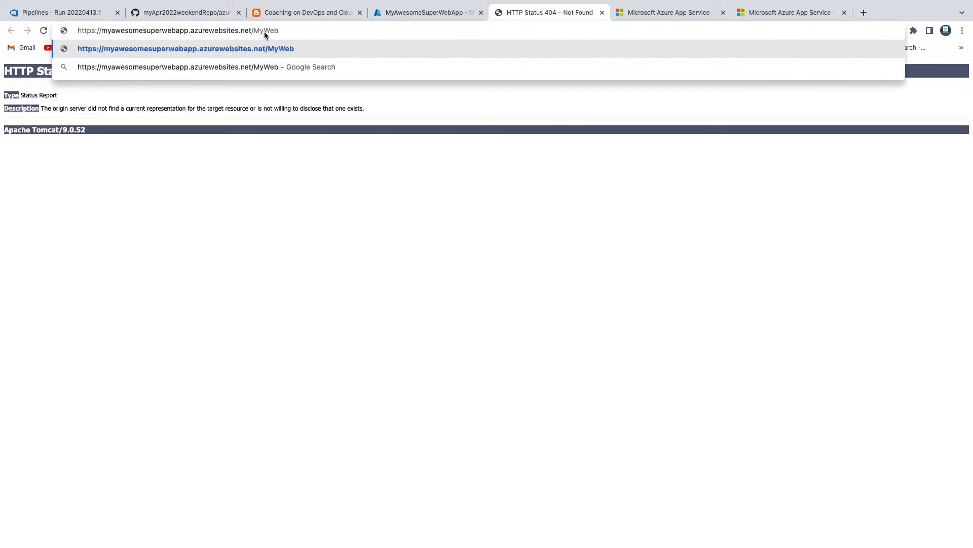
pyautogui.write('App')
pyautogui.press('Return')
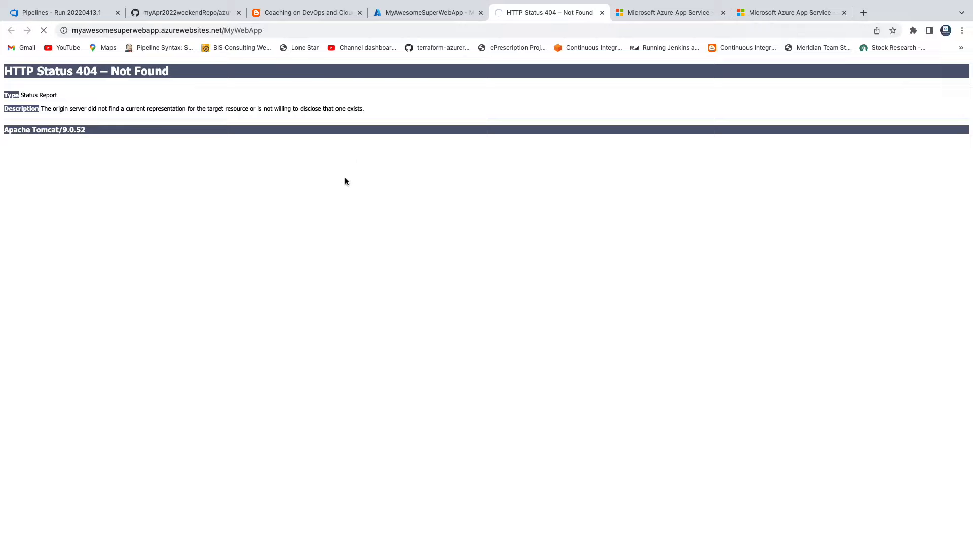
pyautogui.click(304, 30)
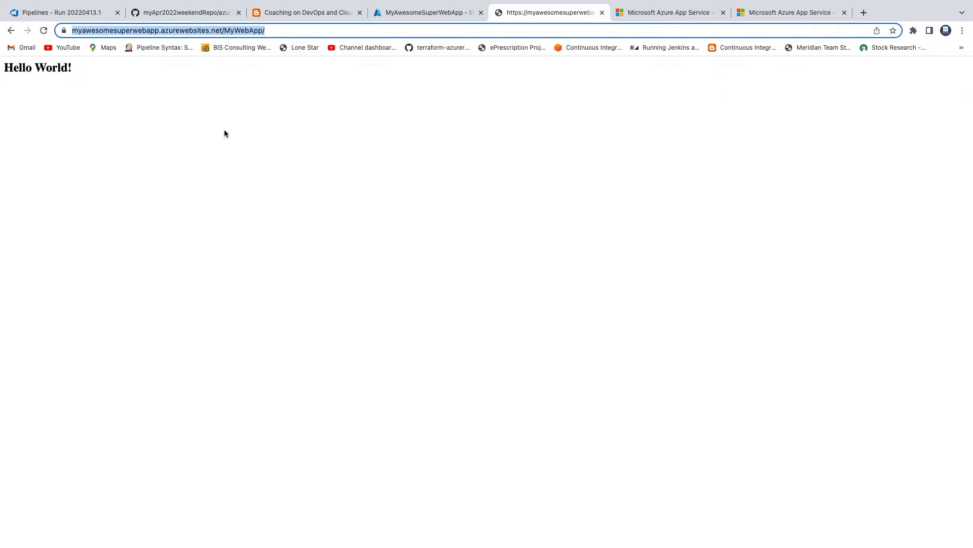
# Compare the deployed page's heading with index.jsp in the GitHub repository's MyWebApp/src/main/webapp folder
pyautogui.click(59, 95)
pyautogui.tripleClick(33, 69)
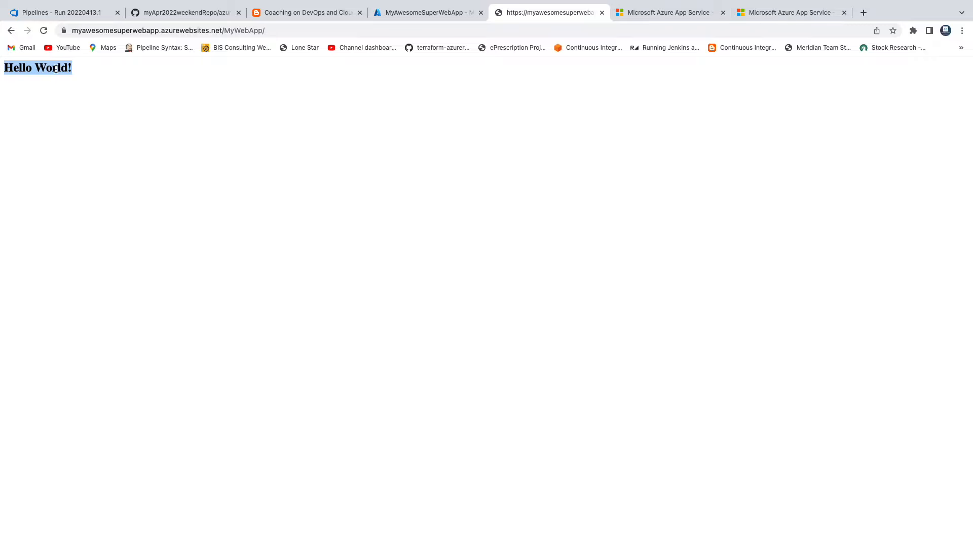
pyautogui.click(158, 13)
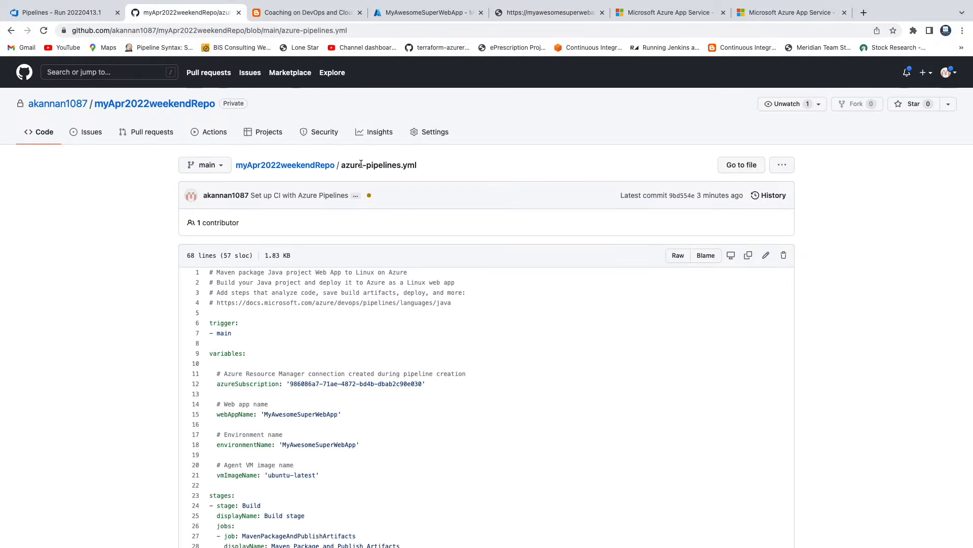
pyautogui.scroll(-1, 362, 213)
pyautogui.click(299, 121)
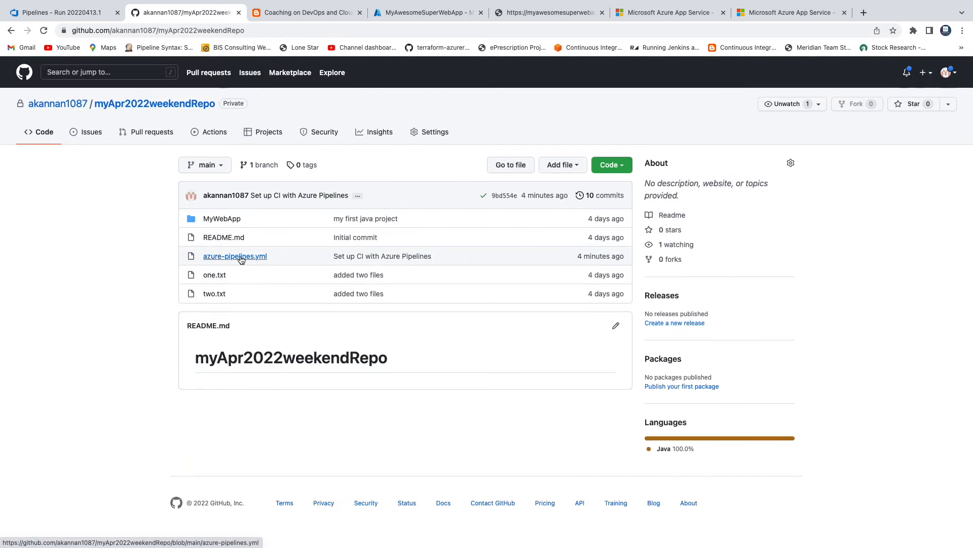
pyautogui.click(241, 261)
pyautogui.click(189, 107)
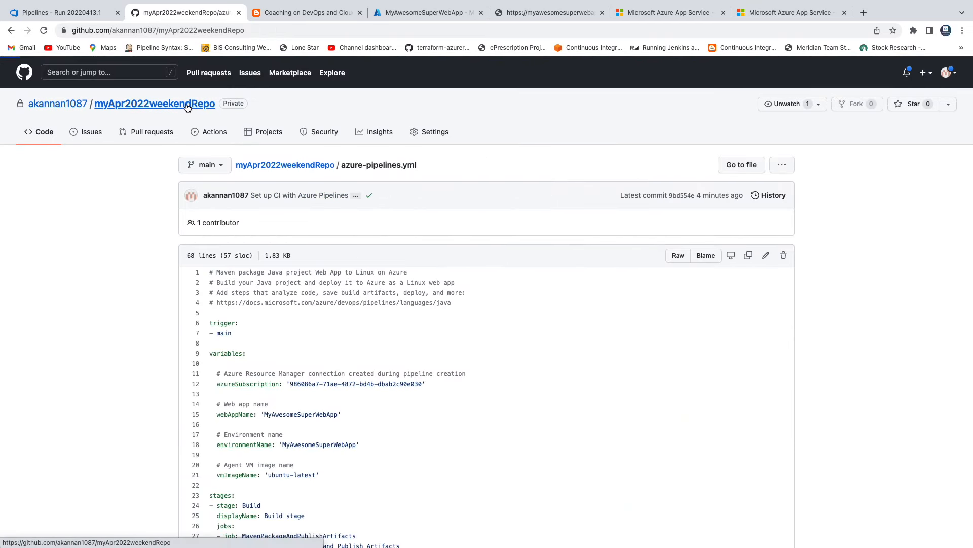
pyautogui.click(219, 219)
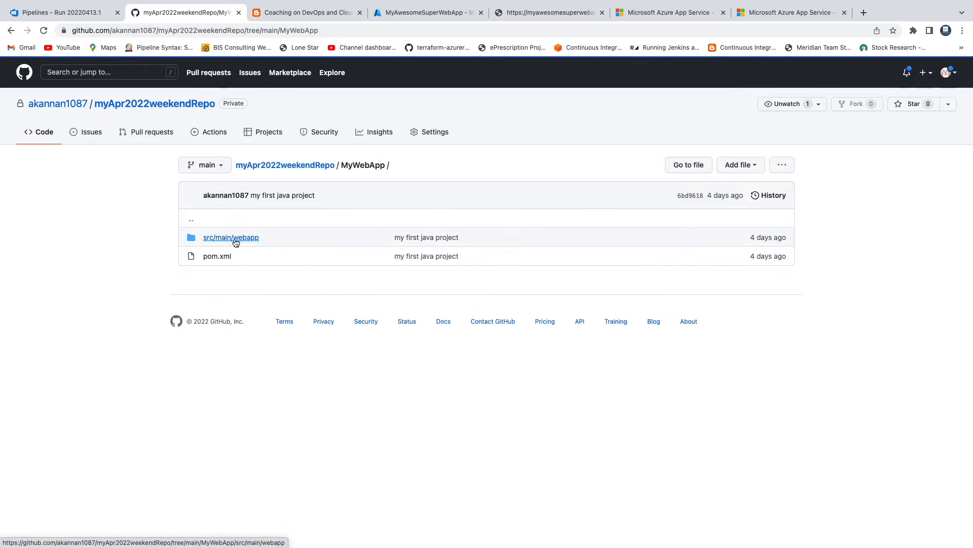
pyautogui.click(232, 242)
pyautogui.click(222, 257)
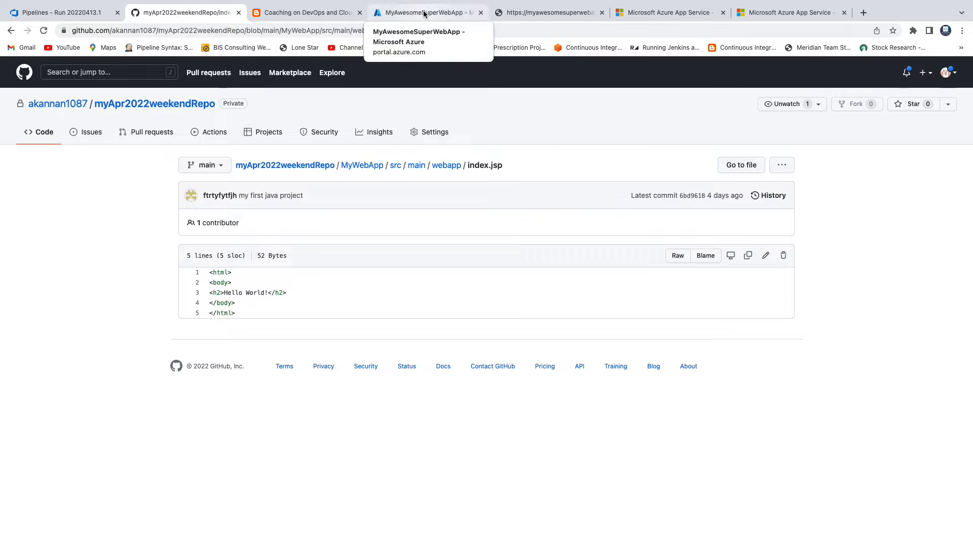
# Switch to Azure DevOps, check the pipeline's list of runs and reopen run #20220413.1
pyautogui.click(70, 13)
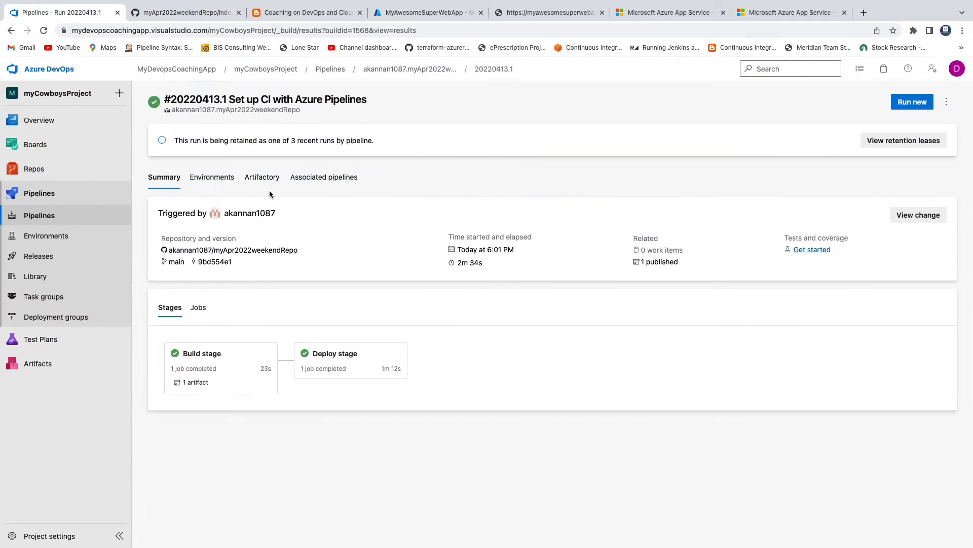
pyautogui.click(400, 71)
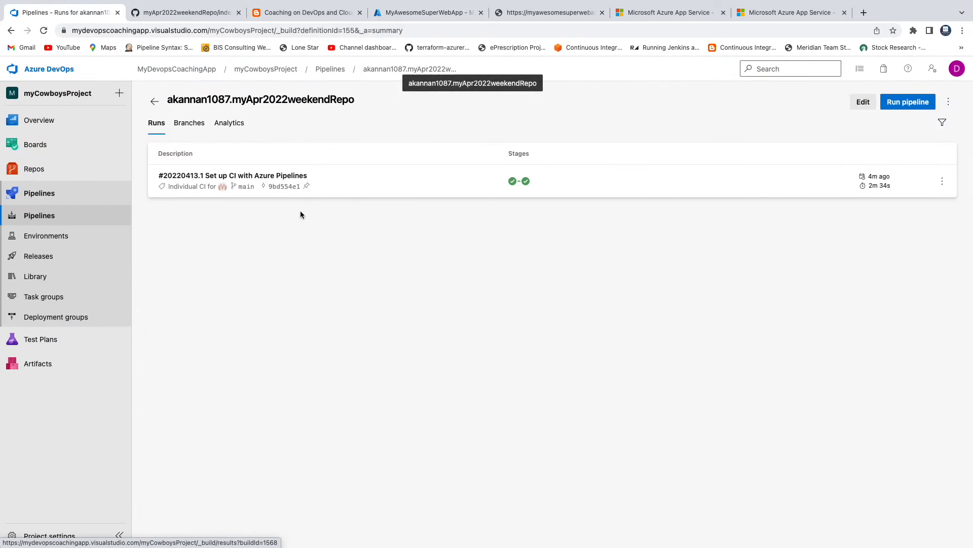
pyautogui.click(267, 177)
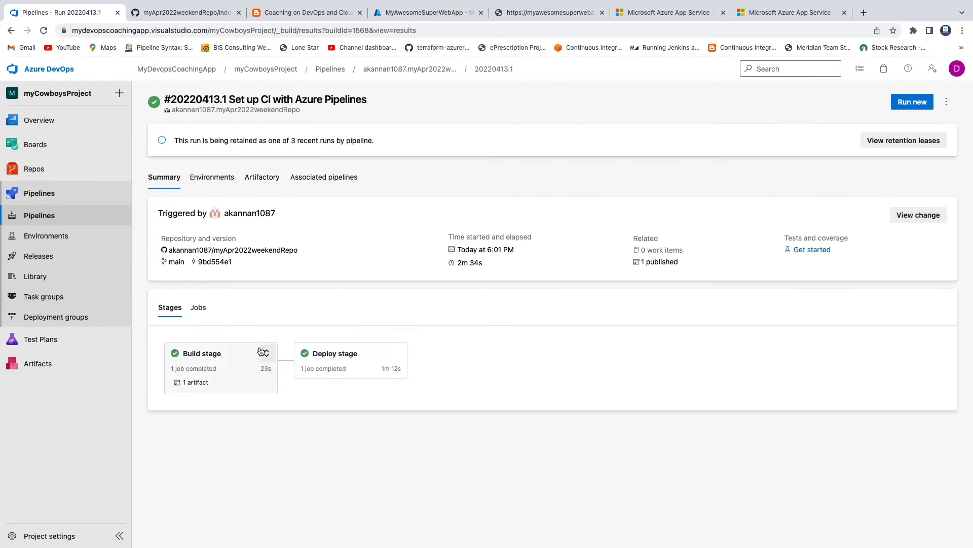
# Return to the GitHub repository and review the main branch trigger and variables in azure-pipelines.yml
pyautogui.click(174, 14)
pyautogui.click(280, 166)
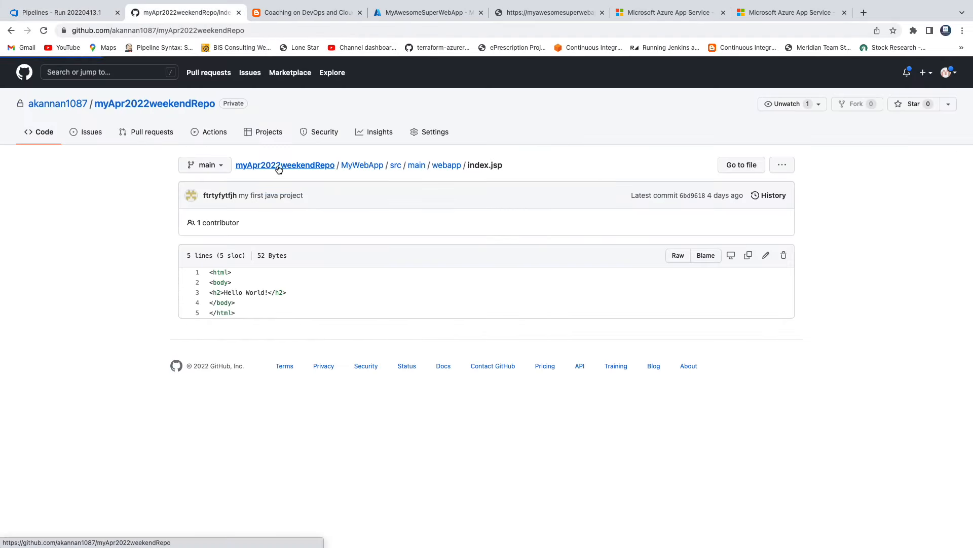
pyautogui.click(233, 253)
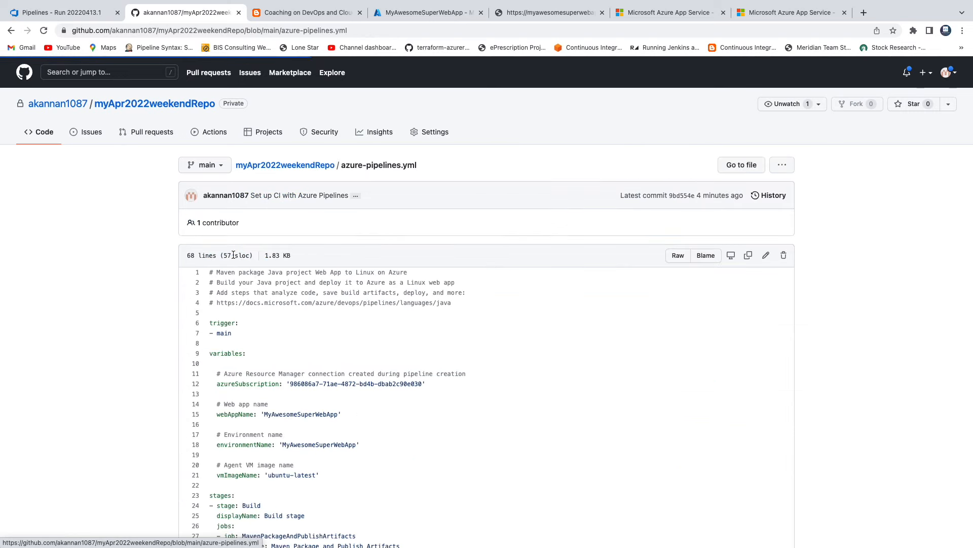
pyautogui.moveTo(210, 323); pyautogui.dragTo(239, 330)
pyautogui.click(272, 331)
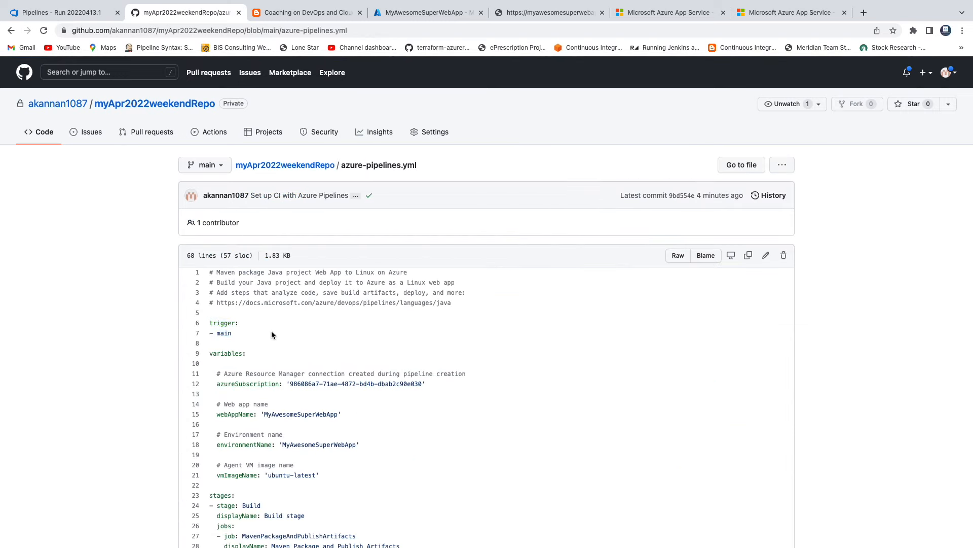
pyautogui.scroll(-1, 272, 332)
pyautogui.scroll(-3, 267, 308)
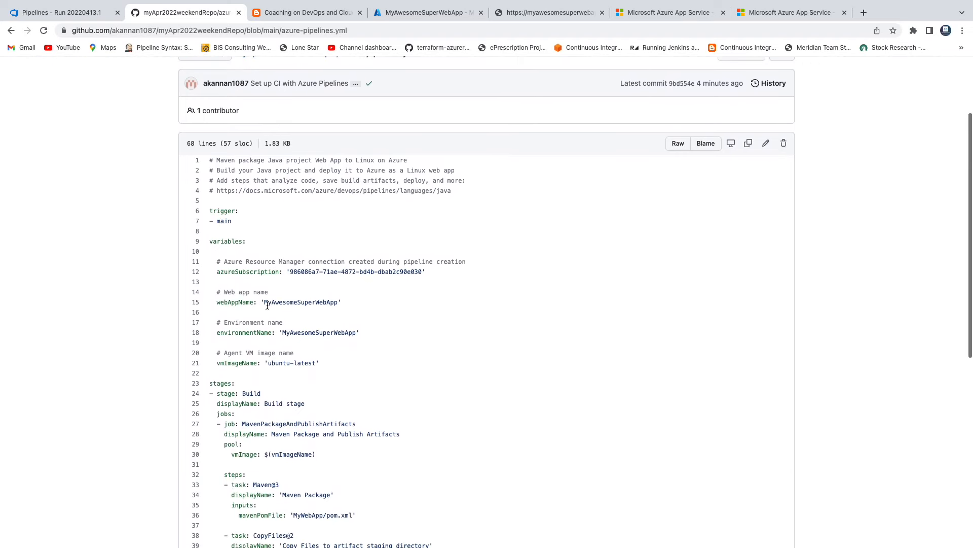
pyautogui.scroll(5, 266, 306)
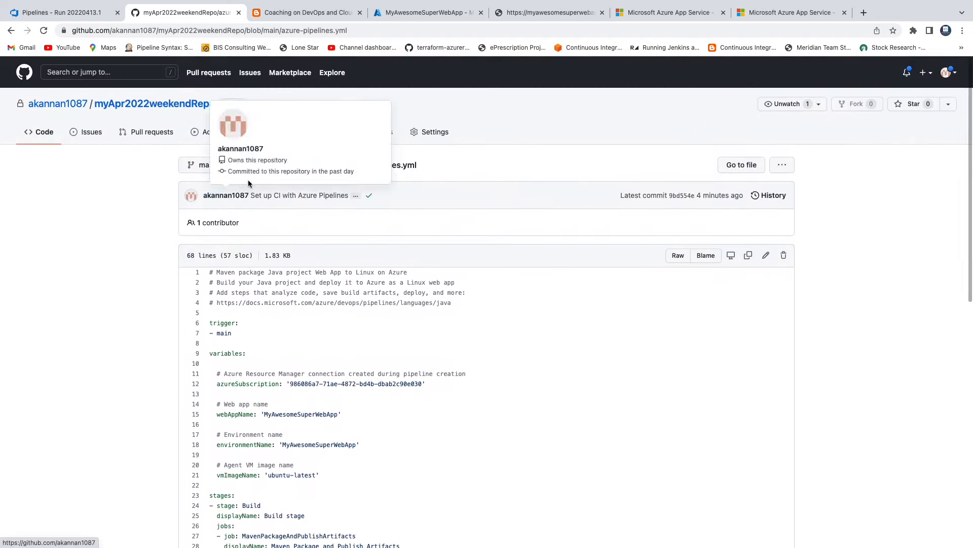
# Open index.jsp from MyWebApp/src/main/webapp in the repository for editing
pyautogui.click(254, 165)
pyautogui.click(226, 219)
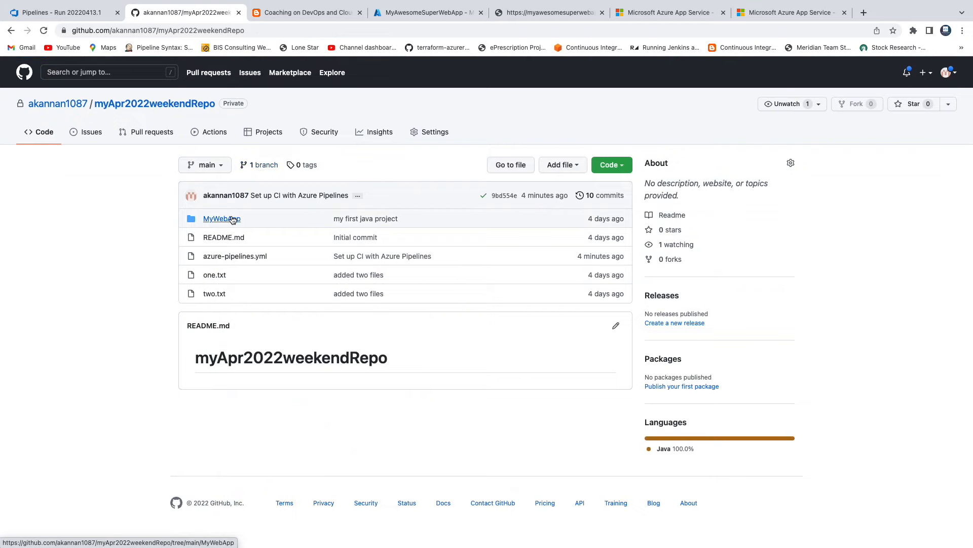
pyautogui.click(218, 242)
pyautogui.click(223, 257)
pyautogui.click(764, 256)
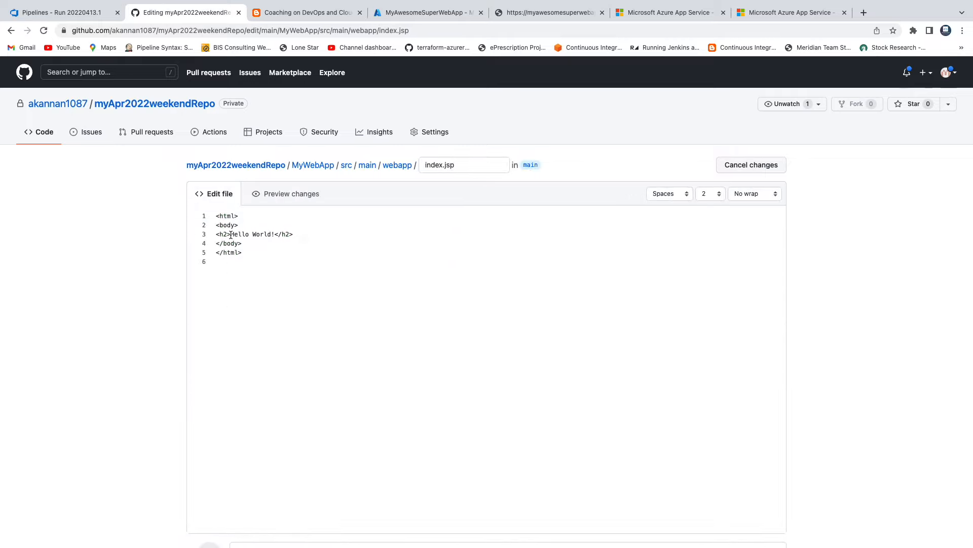
# Replace the "Hello World!" heading text in index.jsp with "Hi everyone, Welcome to Azure Build Pipeline"
pyautogui.moveTo(230, 234); pyautogui.dragTo(270, 235)
pyautogui.write('Hi everyone, Welcome to Azure Build')
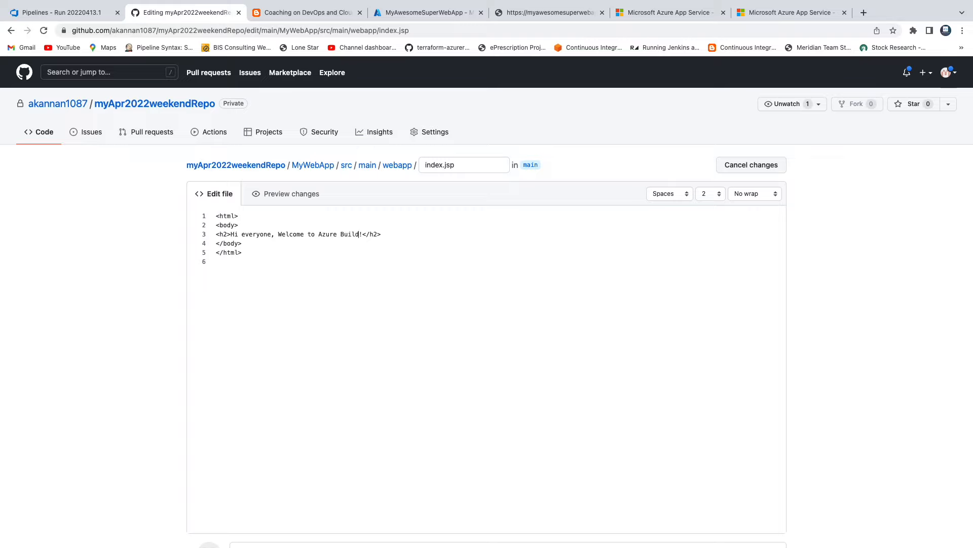
pyautogui.write(' Pipeline')
pyautogui.press('BackSpace')
pyautogui.press('Delete')
# Extend the h2 heading with "! We are migrating Java WebApp from GitHub into Azure Cloud!!!"
pyautogui.write('! We are migrating ')
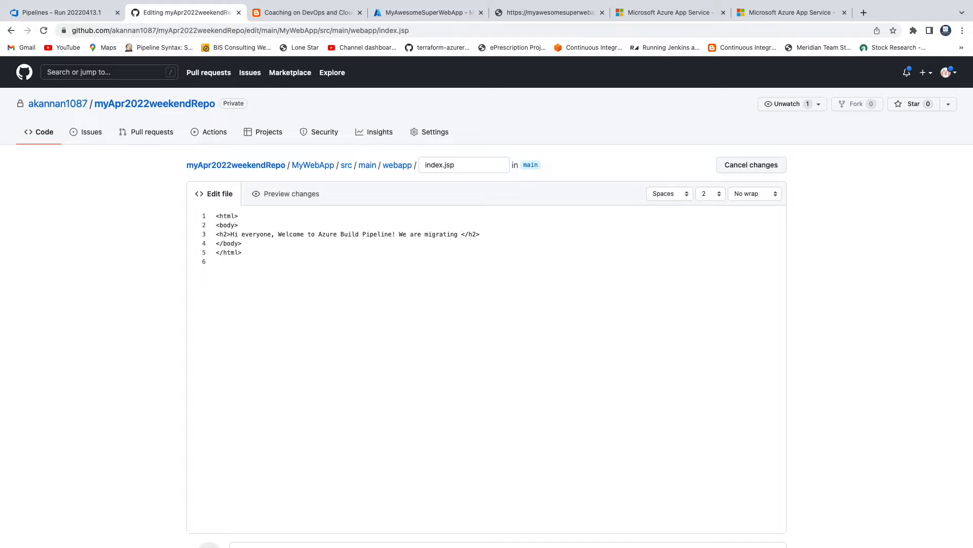
pyautogui.write('Java Weba')
pyautogui.press('BackSpace')
pyautogui.write('App hos')
pyautogui.write('ted in G')
pyautogui.write('it')
pyautogui.write('Hub into ')
pyautogui.write('Azure ')
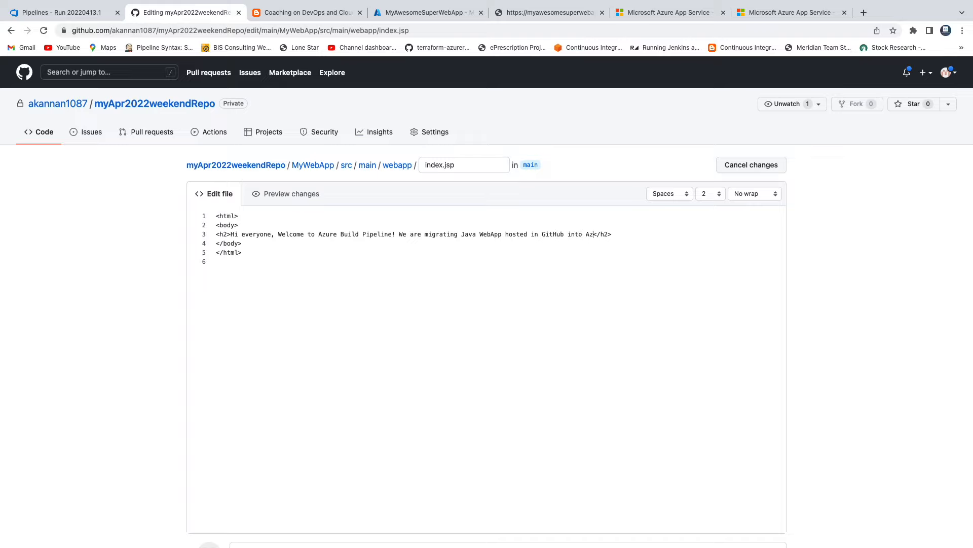
pyautogui.write('Ck')
pyautogui.press('BackSpace')
pyautogui.write('loud!!!')
pyautogui.moveTo(505, 234); pyautogui.dragTo(539, 235)
pyautogui.write('from')
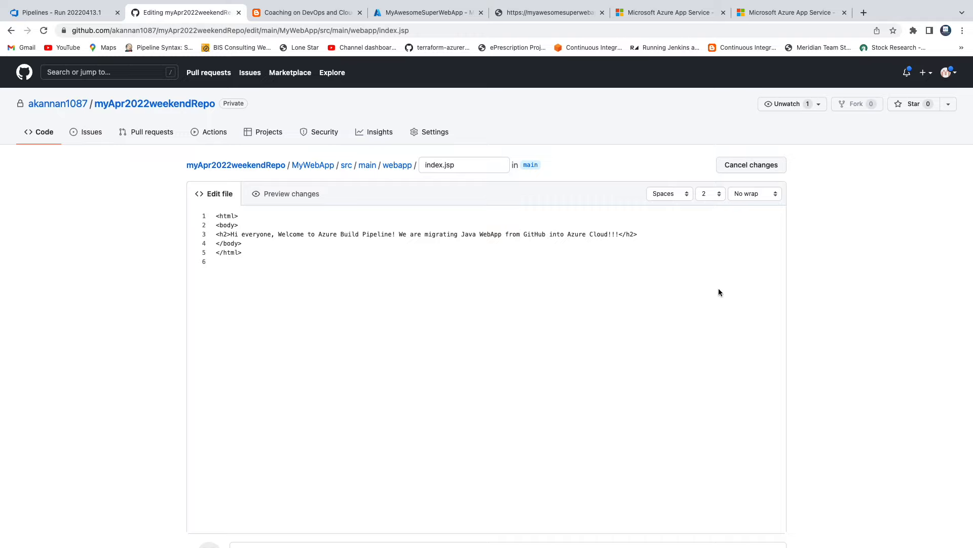
# Commit the index.jsp change directly to main with the message "triggering build in ADO" and return to the repository root
pyautogui.scroll(-5, 719, 292)
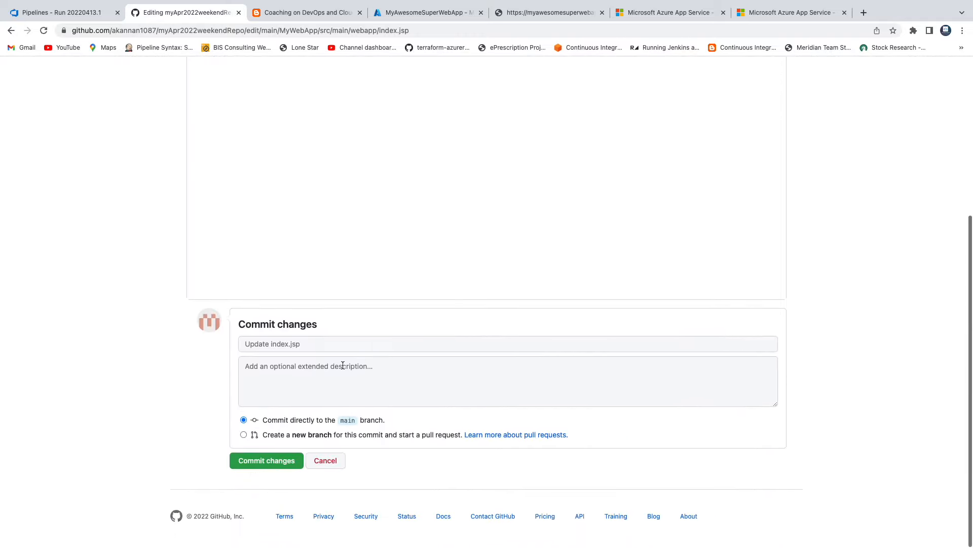
pyautogui.click(328, 348)
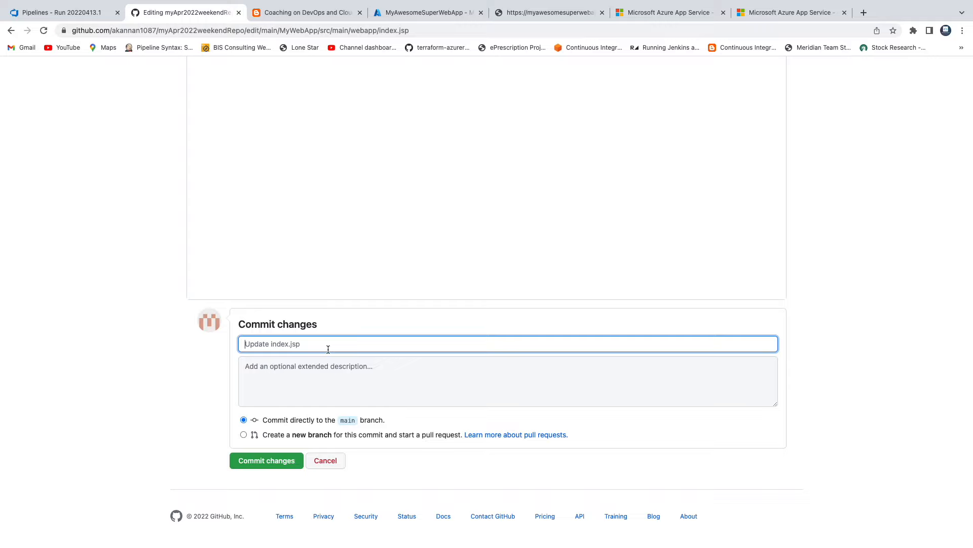
pyautogui.write('triggering build in ADO')
pyautogui.click(276, 463)
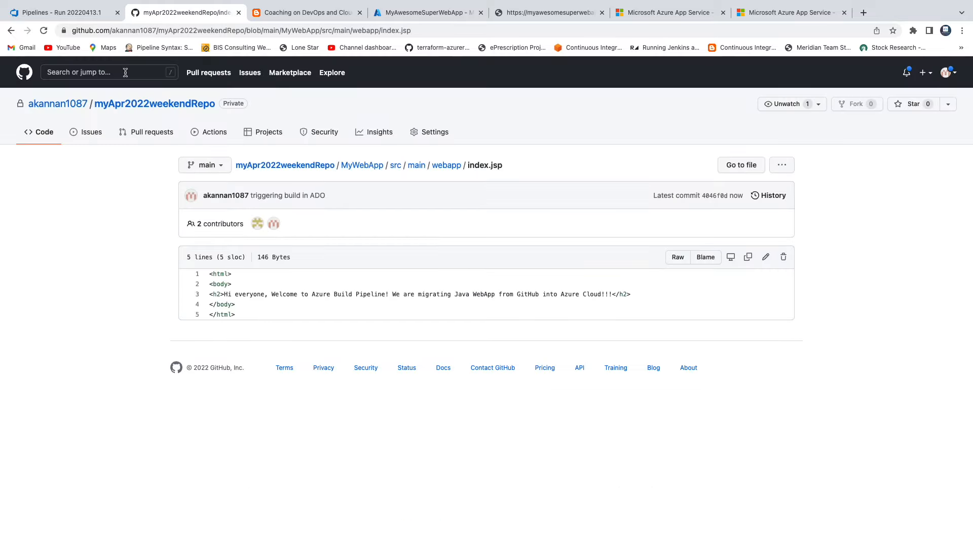
pyautogui.click(138, 105)
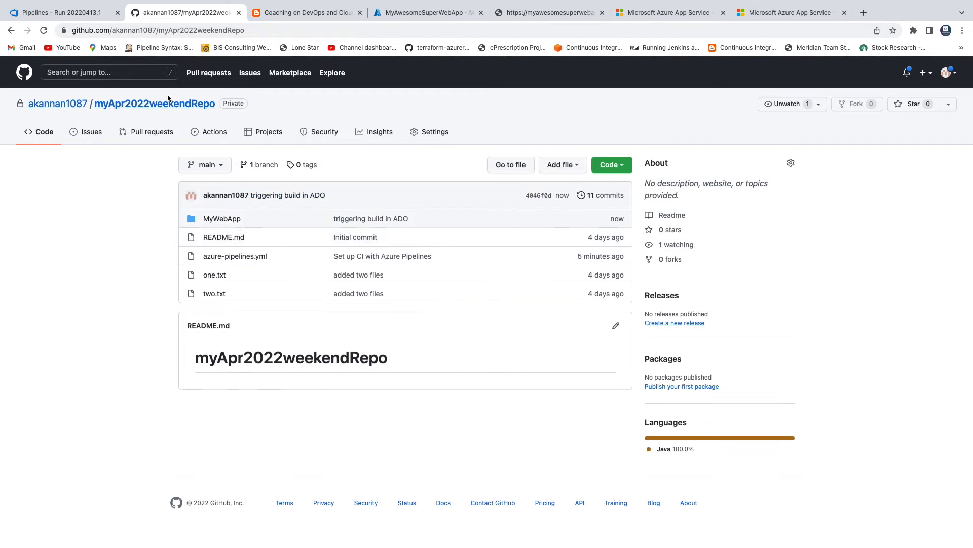
# Switch to Azure DevOps, follow the jobs of the "triggering build in ADO" run, and review the stages in the pipeline's run list
pyautogui.click(65, 12)
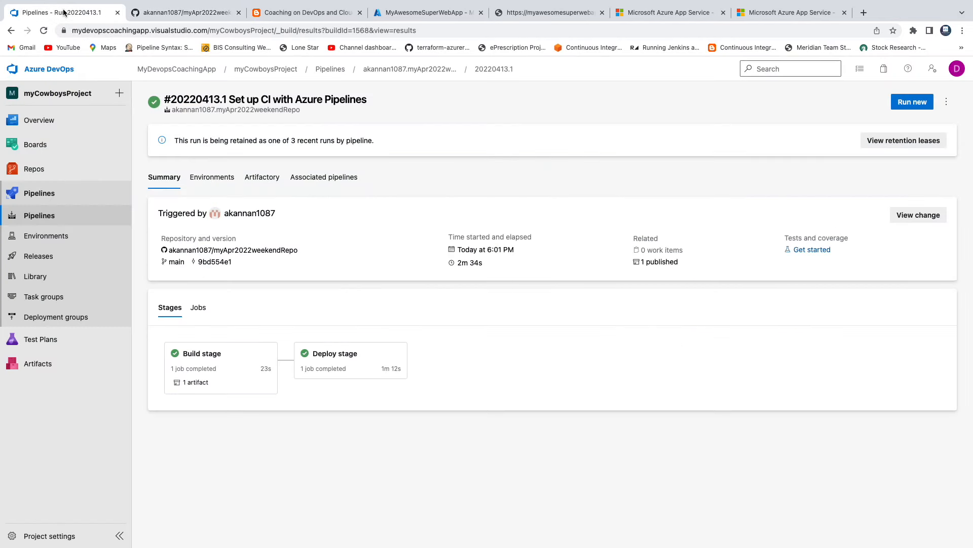
pyautogui.click(383, 72)
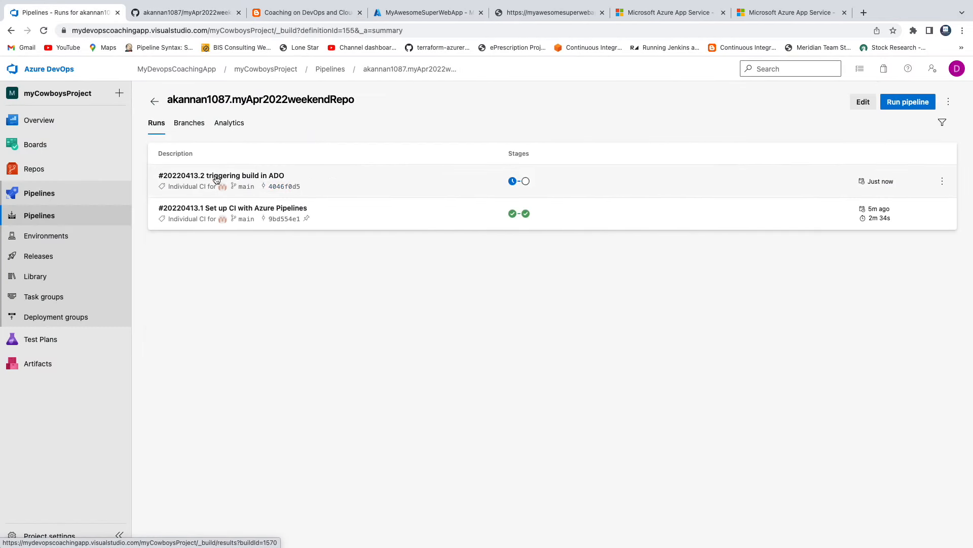
pyautogui.click(256, 179)
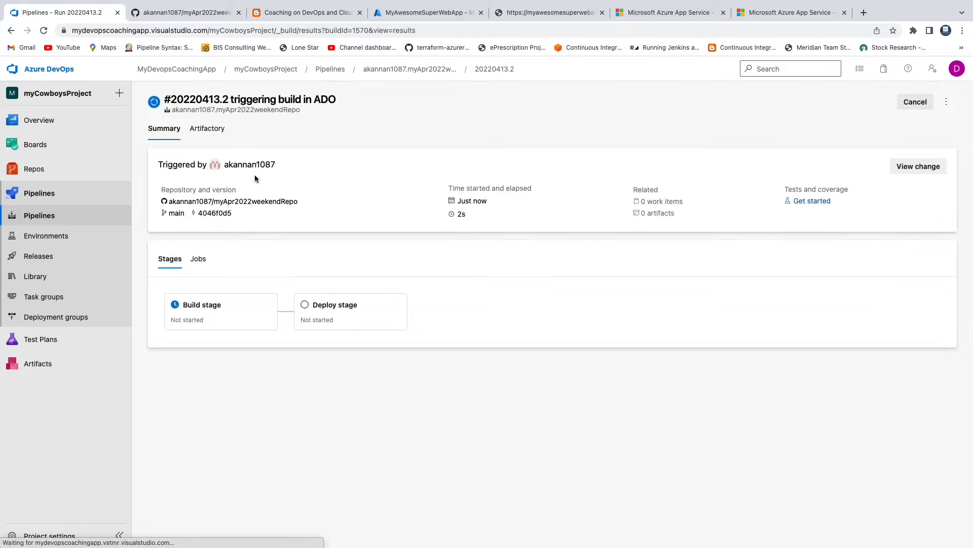
pyautogui.click(210, 309)
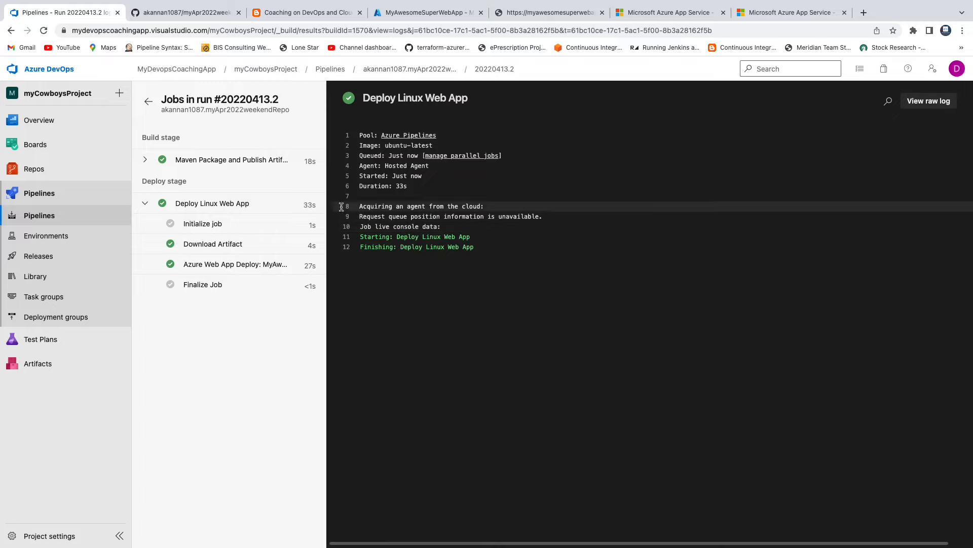
pyautogui.click(331, 71)
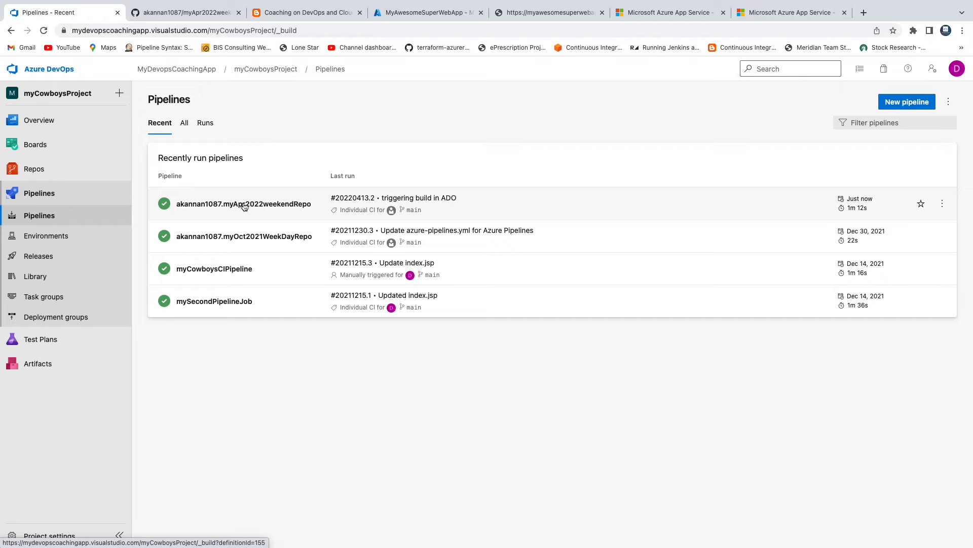
pyautogui.click(244, 204)
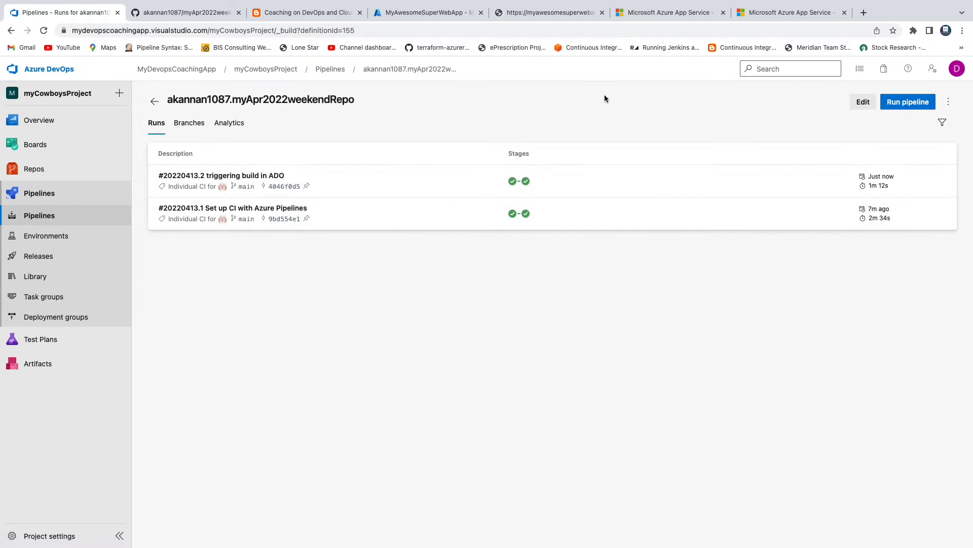
# Close a spare App Service page, reload the deployed site at /MyWebApp/ and check its heading
pyautogui.click(650, 14)
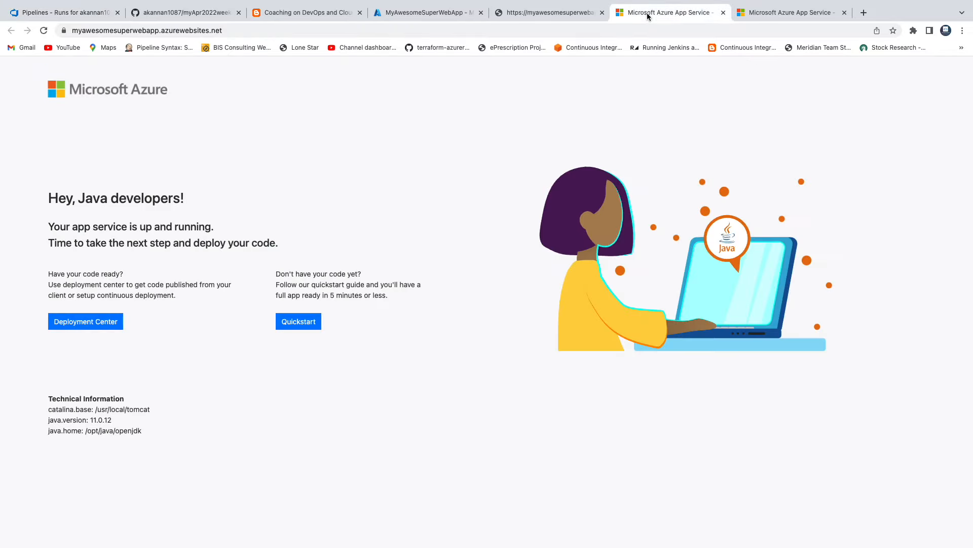
pyautogui.click(723, 13)
pyautogui.click(559, 15)
pyautogui.click(281, 32)
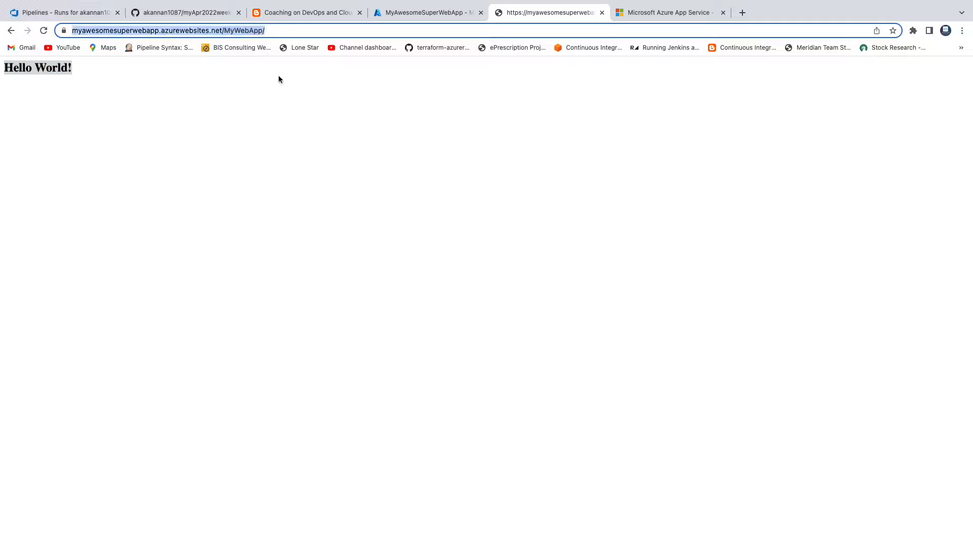
pyautogui.click(111, 77)
pyautogui.click(44, 30)
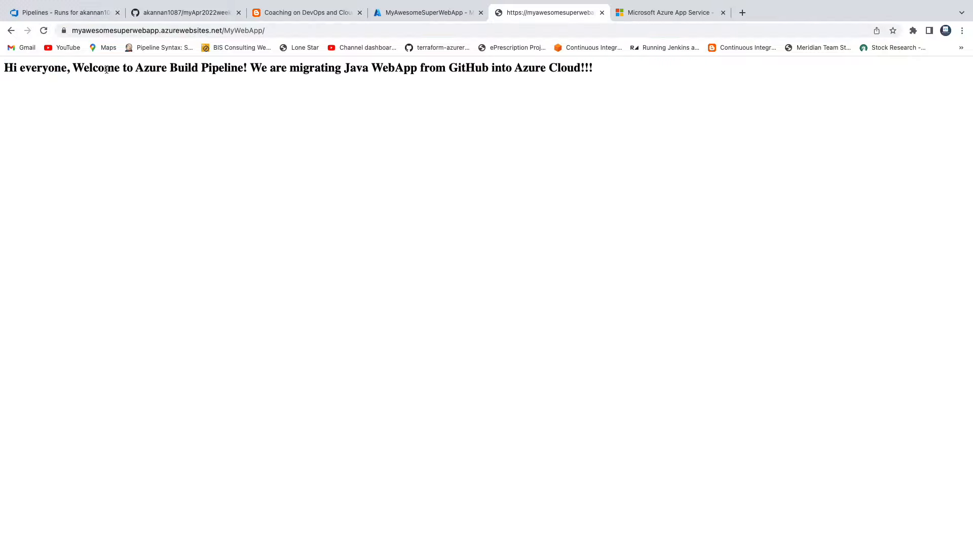
pyautogui.moveTo(104, 68); pyautogui.dragTo(587, 70)
pyautogui.click(515, 121)
# Switch to the coachdevops.com tutorial post and enlarge its diagram of migrating the Java WebApp from GitHub to Azure
pyautogui.click(74, 15)
pyautogui.click(282, 14)
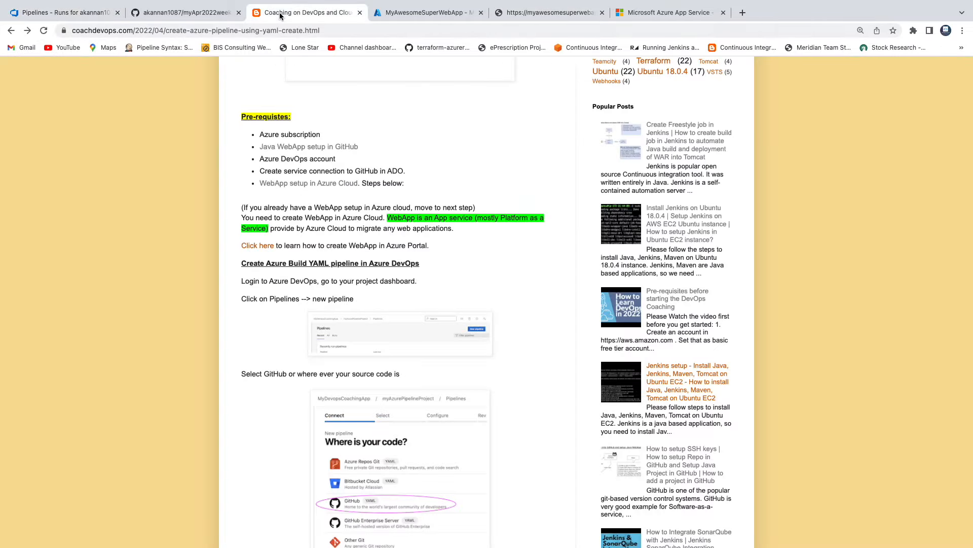
pyautogui.scroll(10, 361, 245)
pyautogui.scroll(-3, 361, 245)
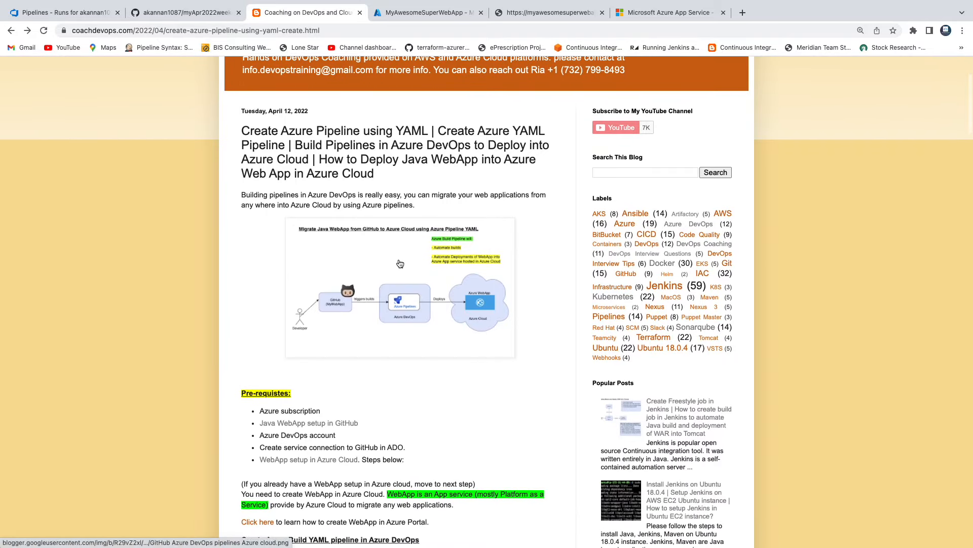
pyautogui.click(400, 263)
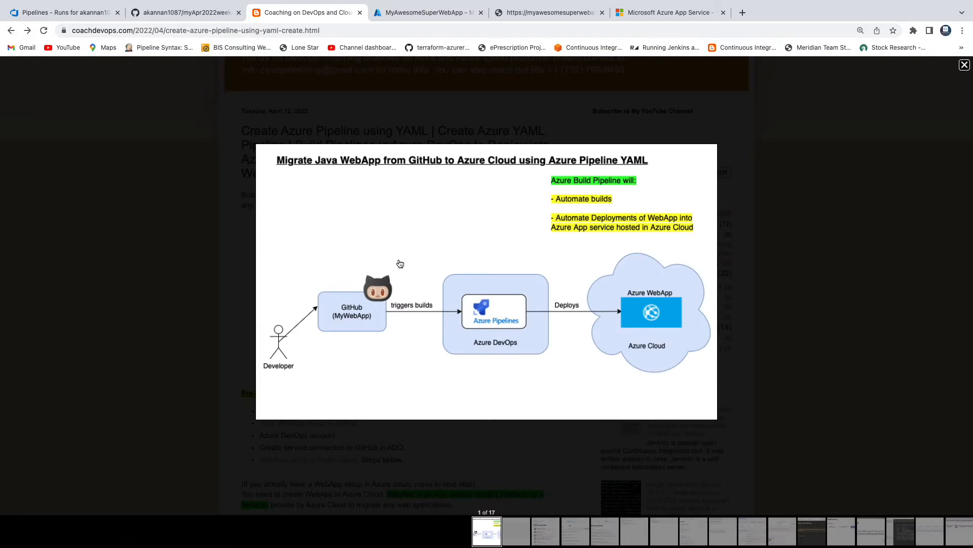